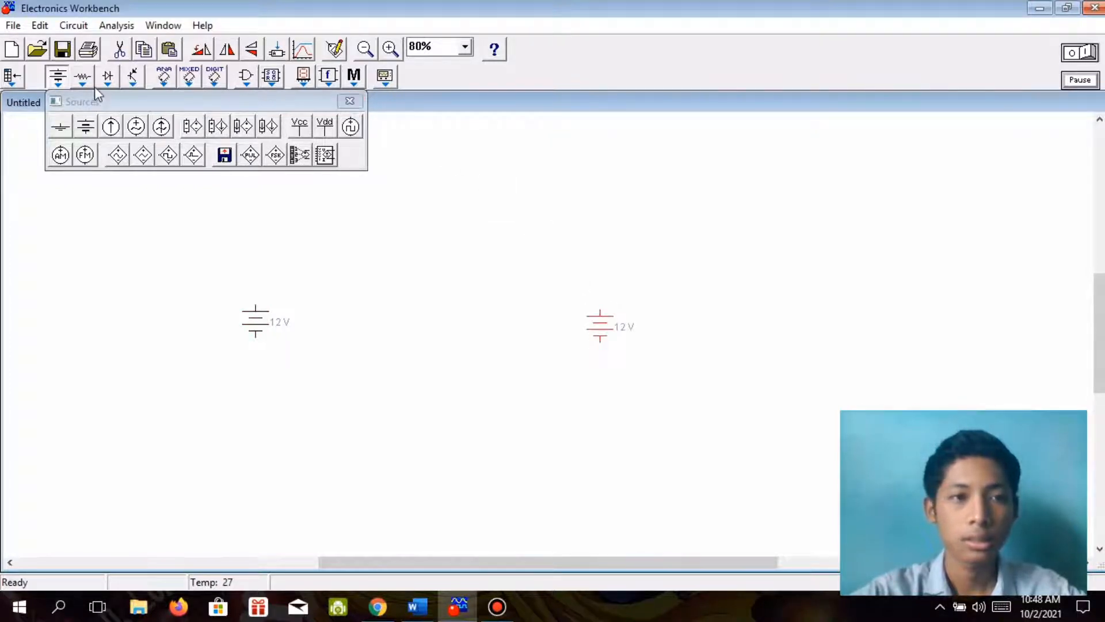
Place two 1 kΩ resistors on the canvas, one above the left battery and one higher up between the two batteries.
{"action": "left_click", "coordinate": [84, 78]}
{"action": "left_click_drag", "start_coordinate": [111, 132], "coordinate": [336, 270]}
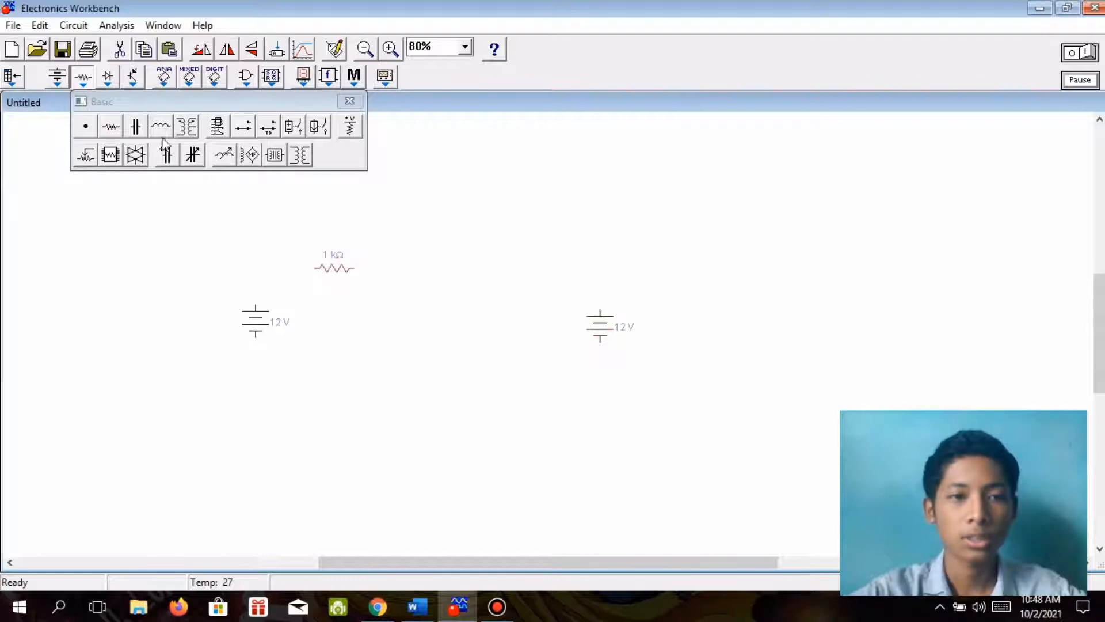
{"action": "left_click_drag", "start_coordinate": [111, 126], "coordinate": [472, 183]}
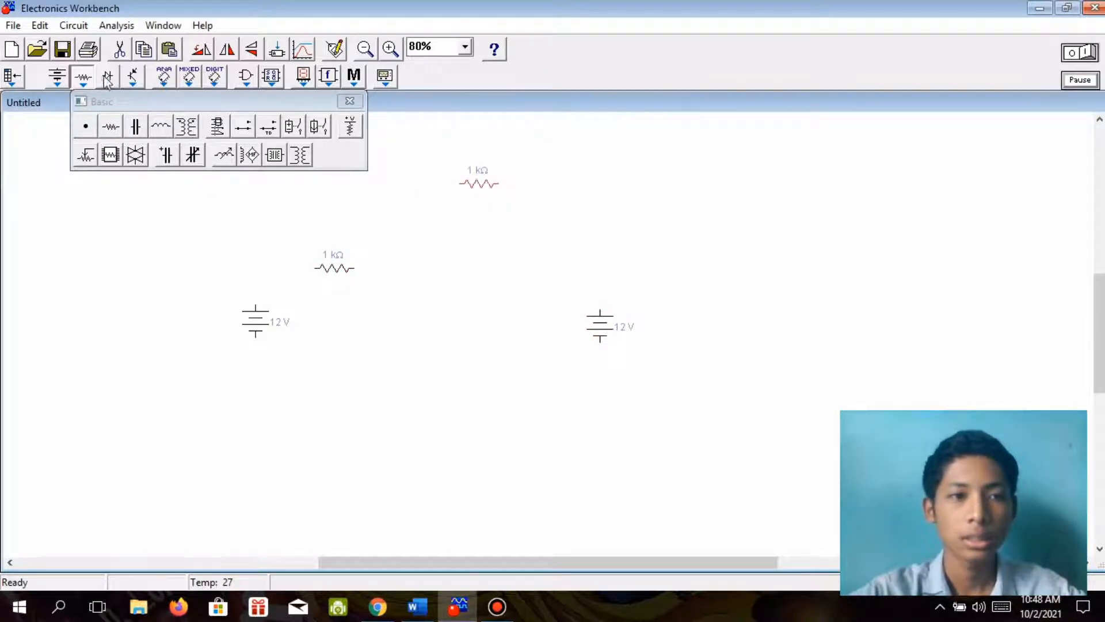
Add two AC voltage sources, one between the two resistors and one beside the upper resistor.
{"action": "mouse_move", "coordinate": [68, 86]}
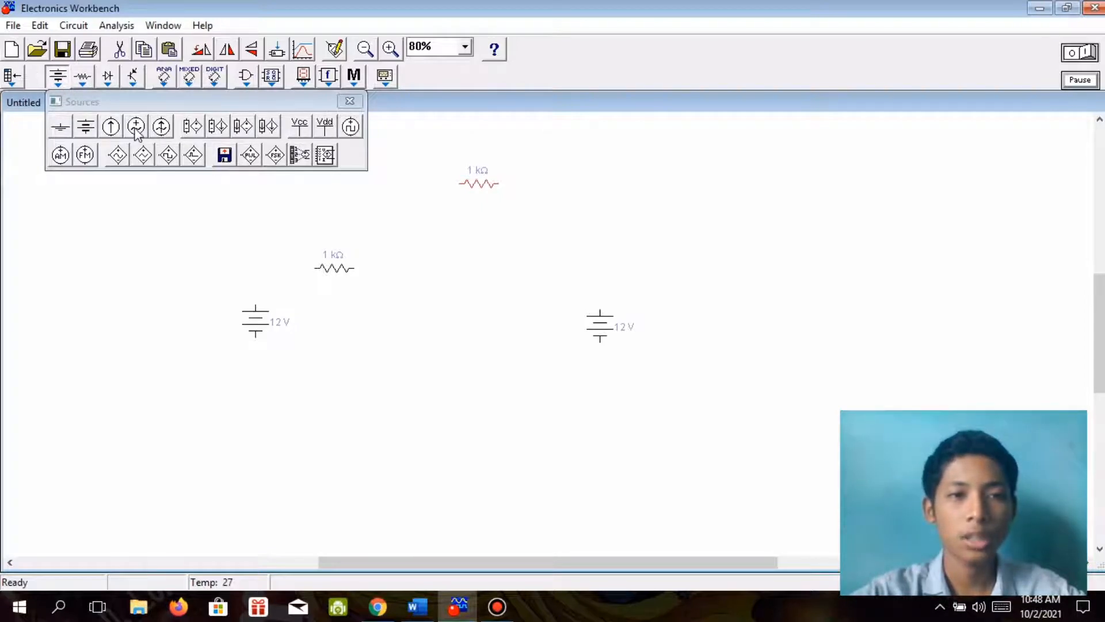
{"action": "left_click_drag", "start_coordinate": [136, 131], "coordinate": [411, 237]}
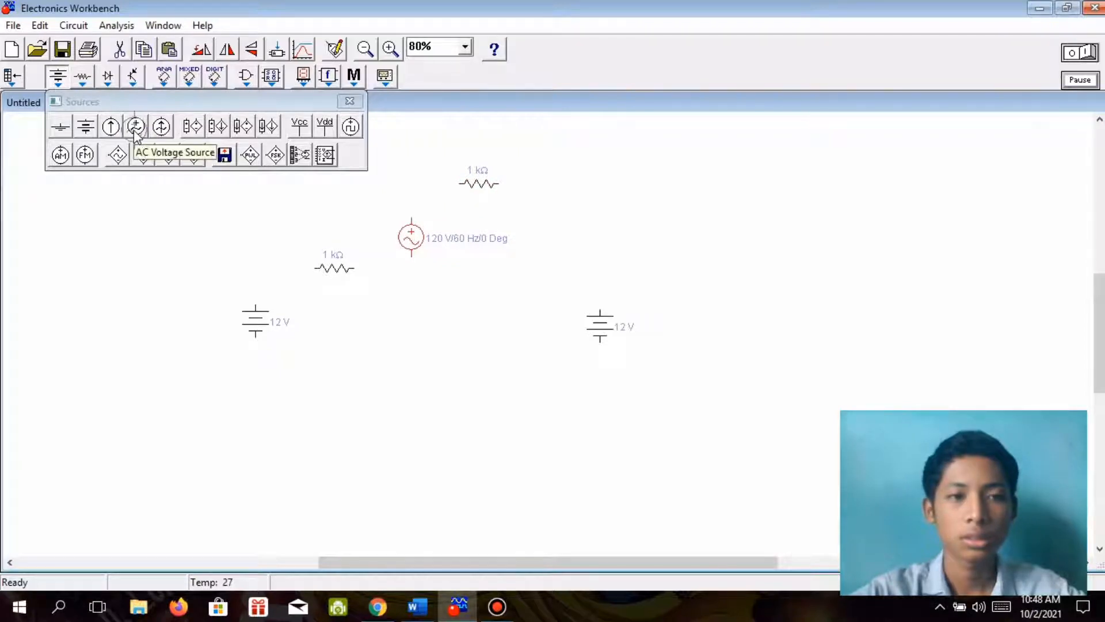
{"action": "left_click_drag", "start_coordinate": [136, 132], "coordinate": [558, 182]}
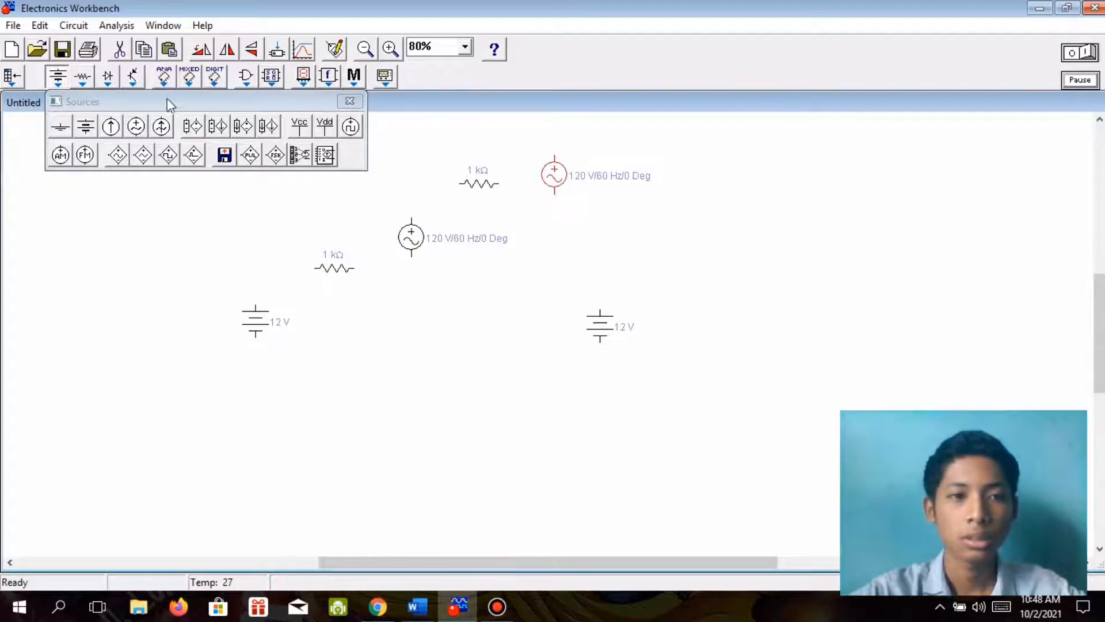
Place an NPN transistor between the two batteries and close the transistor parts palette.
{"action": "left_click", "coordinate": [131, 81]}
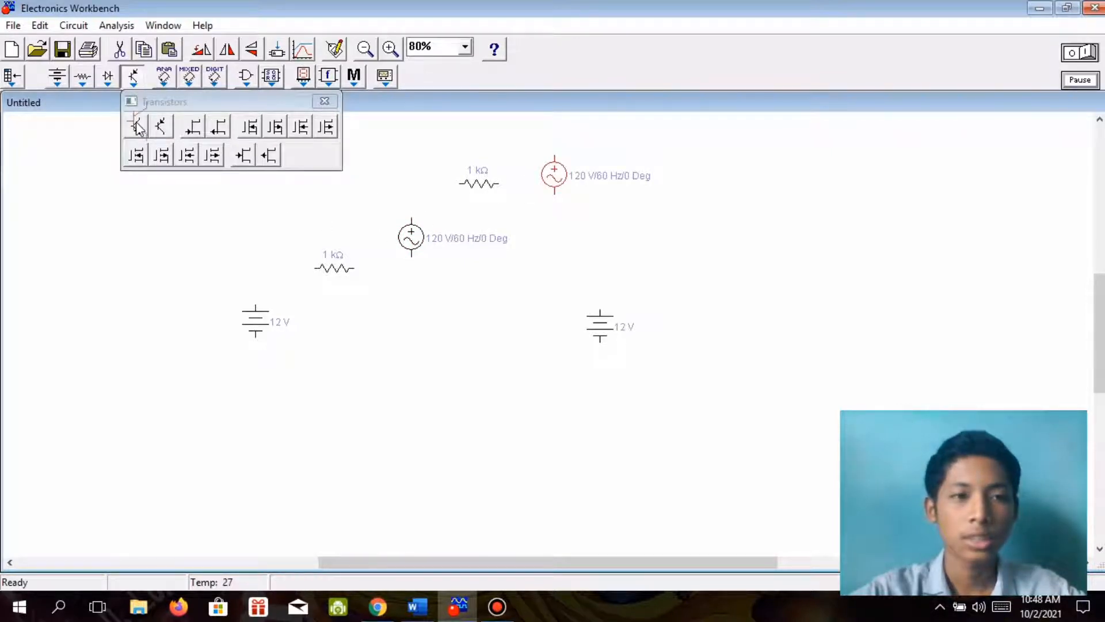
{"action": "left_click_drag", "start_coordinate": [139, 128], "coordinate": [476, 308]}
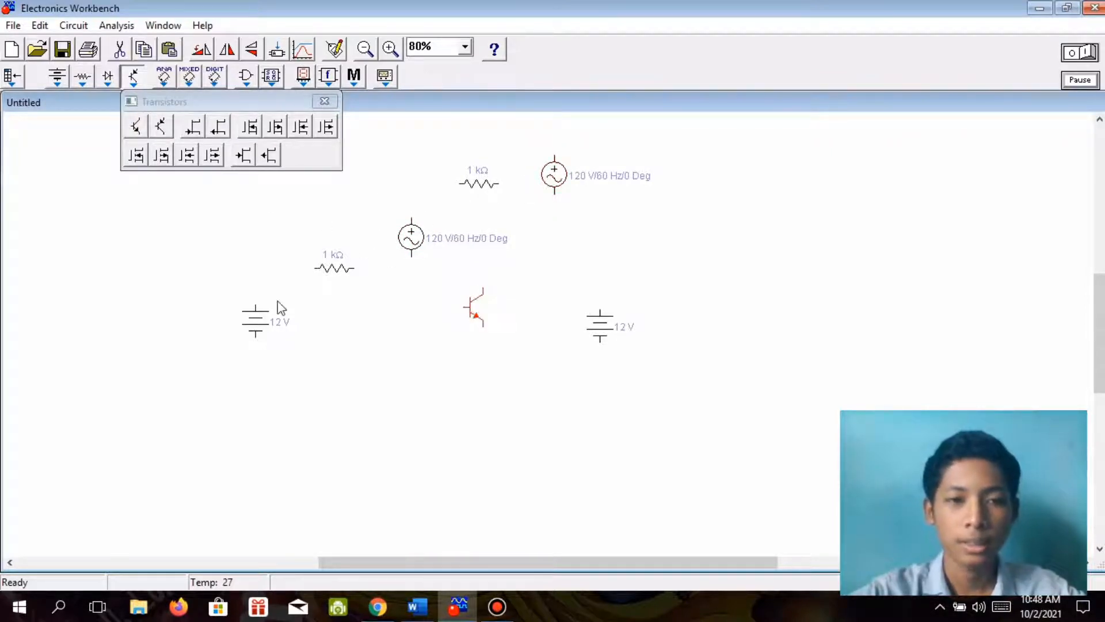
{"action": "left_click", "coordinate": [325, 102]}
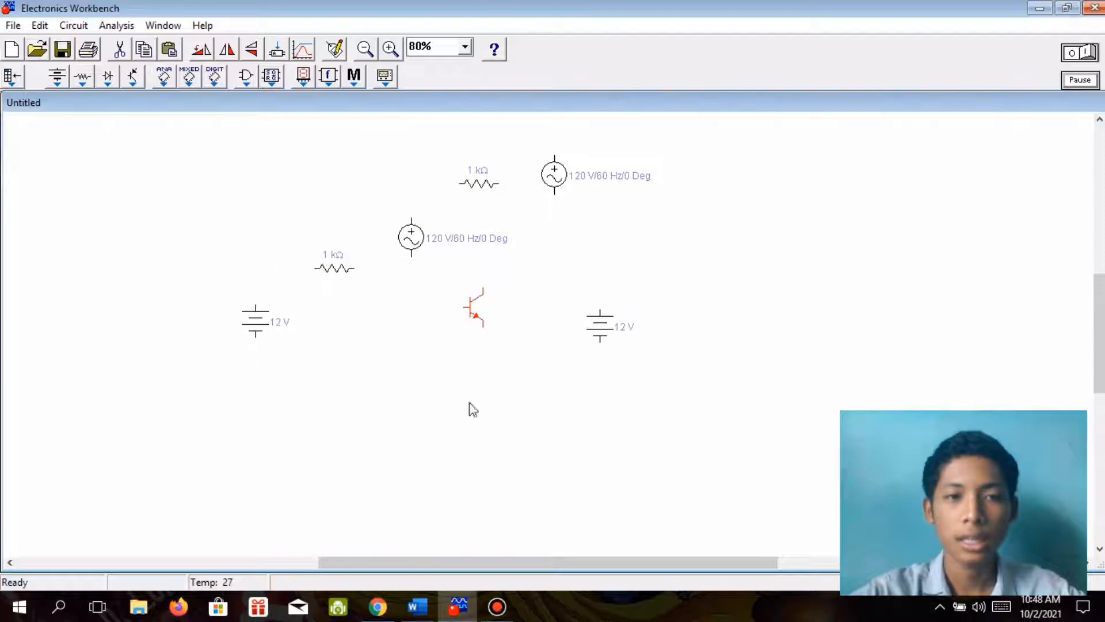
Shift the left battery and lower resistor further left and wire the battery's upper terminal to the resistor.
{"action": "left_click_drag", "start_coordinate": [258, 322], "coordinate": [202, 323]}
{"action": "left_click_drag", "start_coordinate": [324, 276], "coordinate": [294, 278]}
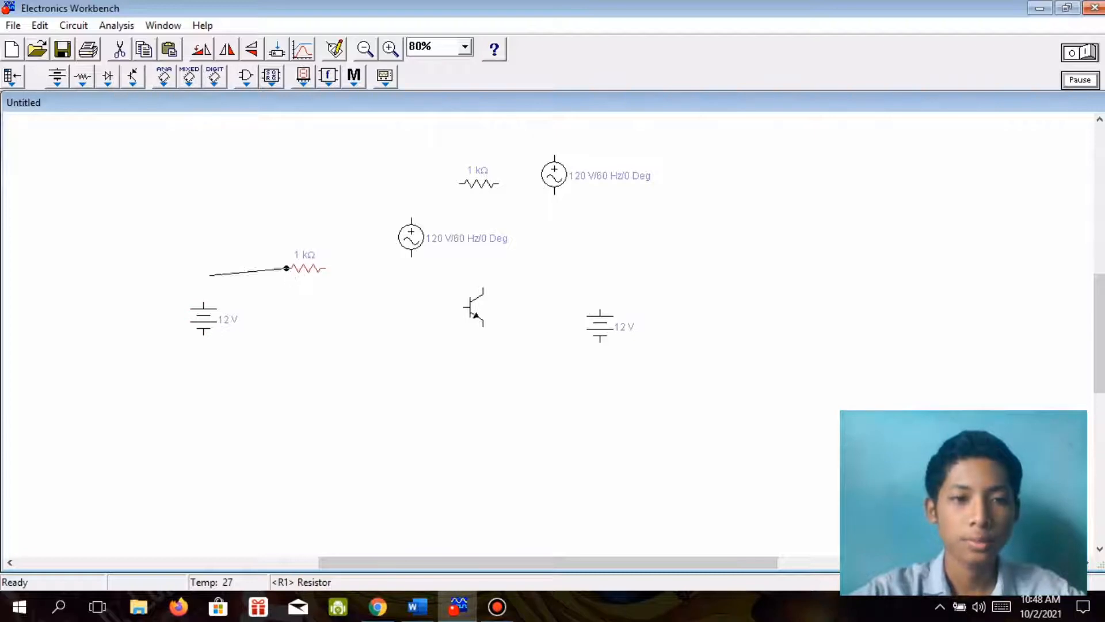
{"action": "left_click_drag", "start_coordinate": [210, 276], "coordinate": [204, 303]}
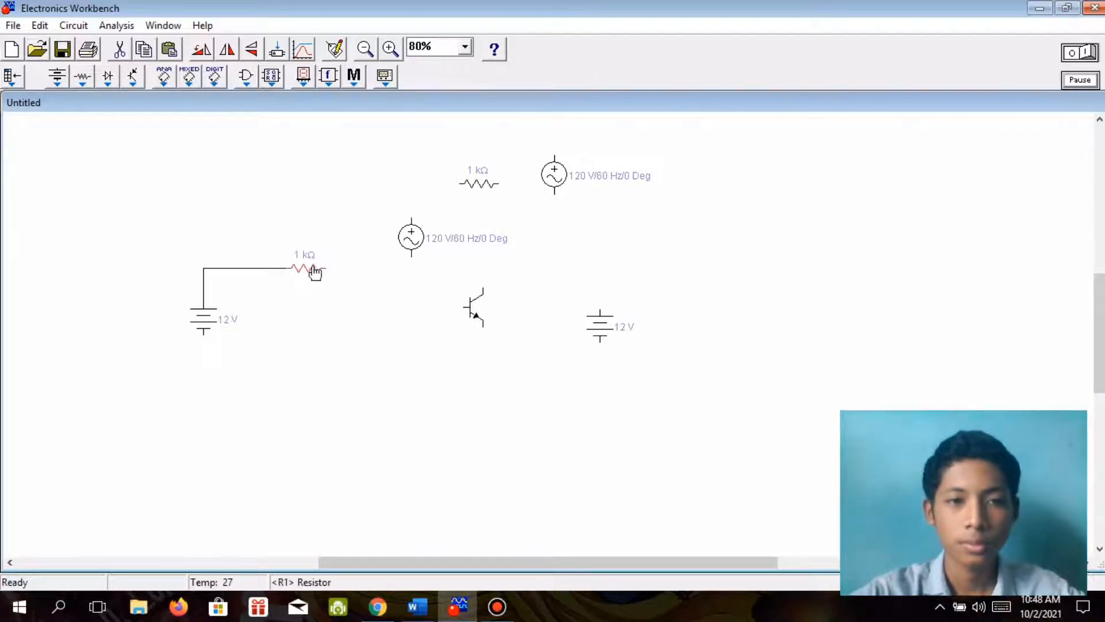
{"action": "left_click_drag", "start_coordinate": [316, 273], "coordinate": [298, 265]}
Rotate the lower AC voltage source to horizontal, align it with the lower resistor and wire the two together.
{"action": "left_click", "coordinate": [413, 242]}
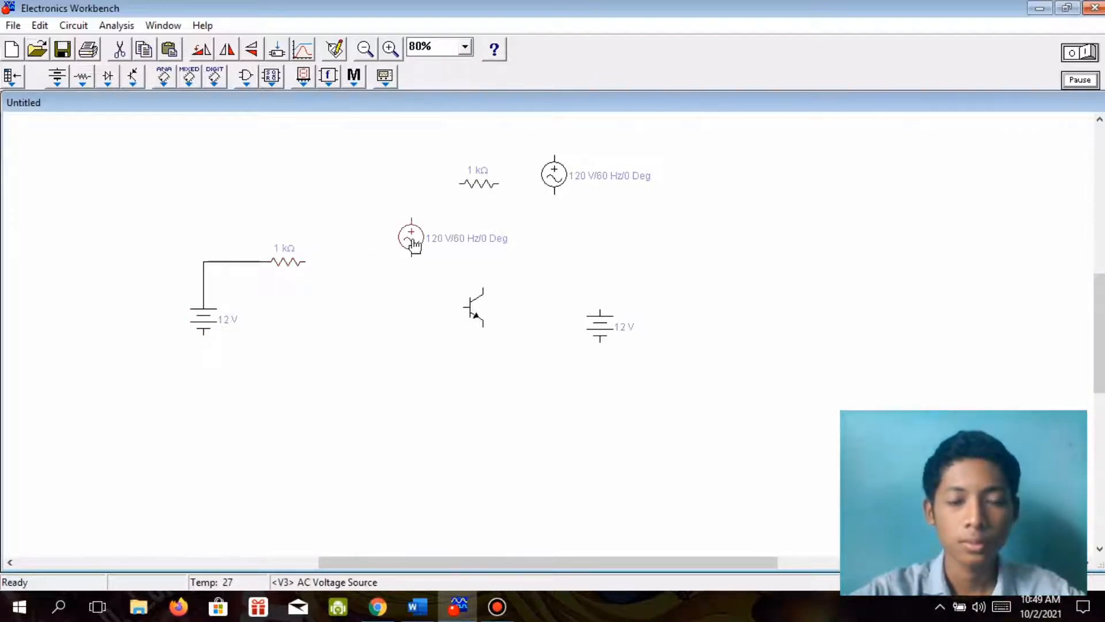
{"action": "right_click", "coordinate": [413, 243]}
{"action": "left_click", "coordinate": [444, 339]}
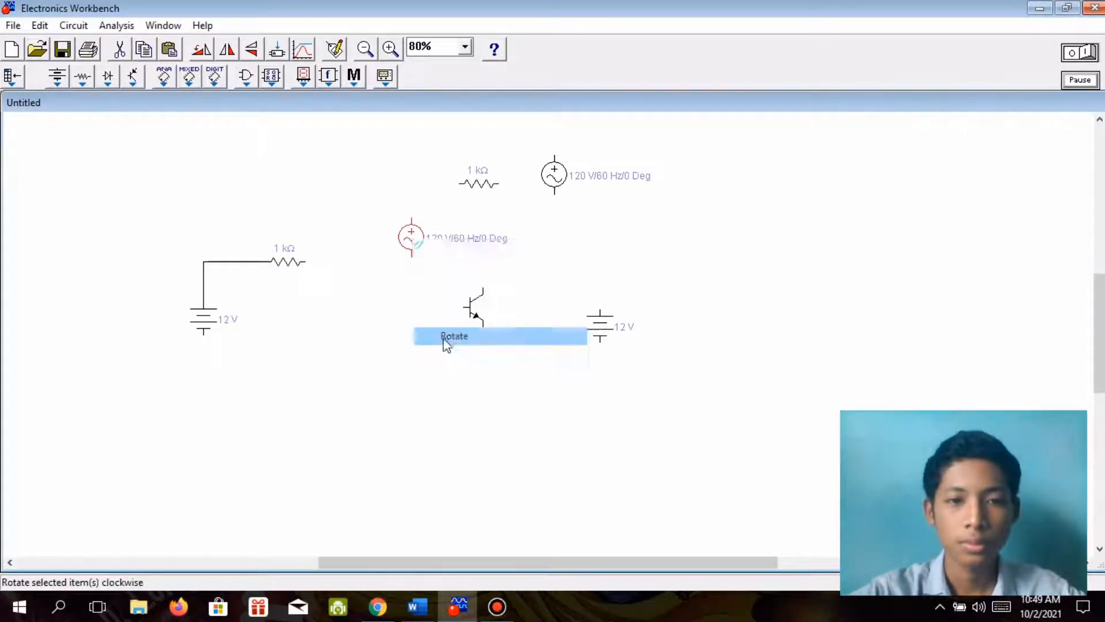
{"action": "left_click_drag", "start_coordinate": [410, 238], "coordinate": [406, 266]}
{"action": "left_click_drag", "start_coordinate": [329, 261], "coordinate": [312, 261]}
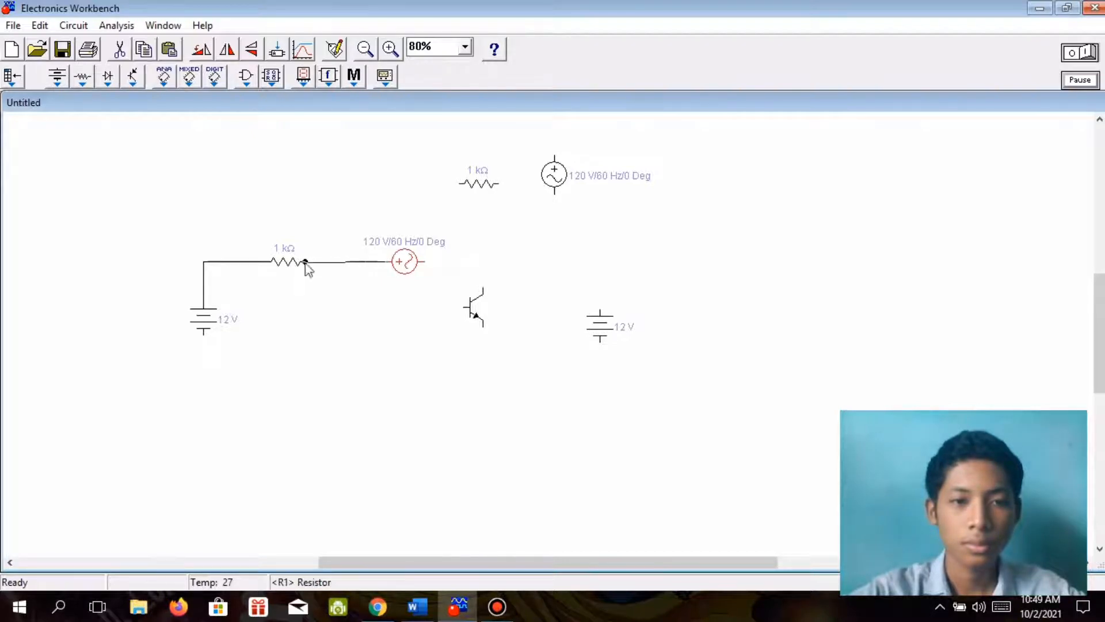
{"action": "left_click_drag", "start_coordinate": [409, 272], "coordinate": [391, 266]}
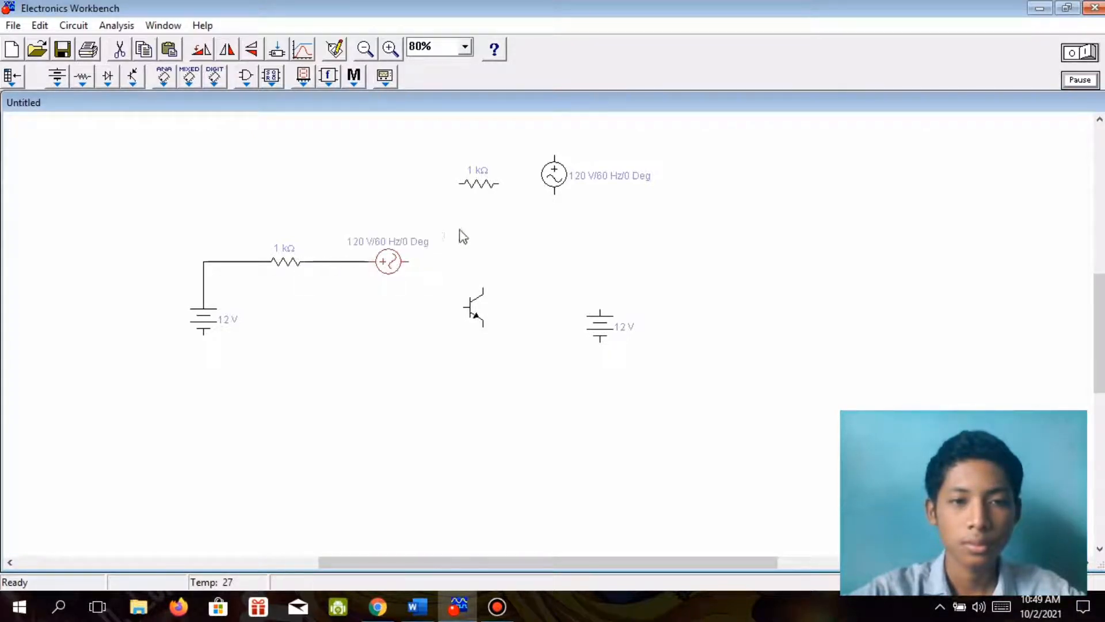
Connect the NPN transistor's base to the lower AC source and its collector to the upper resistor, rotated to vertical.
{"action": "mouse_move", "coordinate": [471, 291]}
{"action": "left_mouse_down"}
{"action": "mouse_move", "coordinate": [456, 266]}
{"action": "mouse_move", "coordinate": [410, 263]}
{"action": "left_mouse_up"}
{"action": "left_click", "coordinate": [450, 267]}
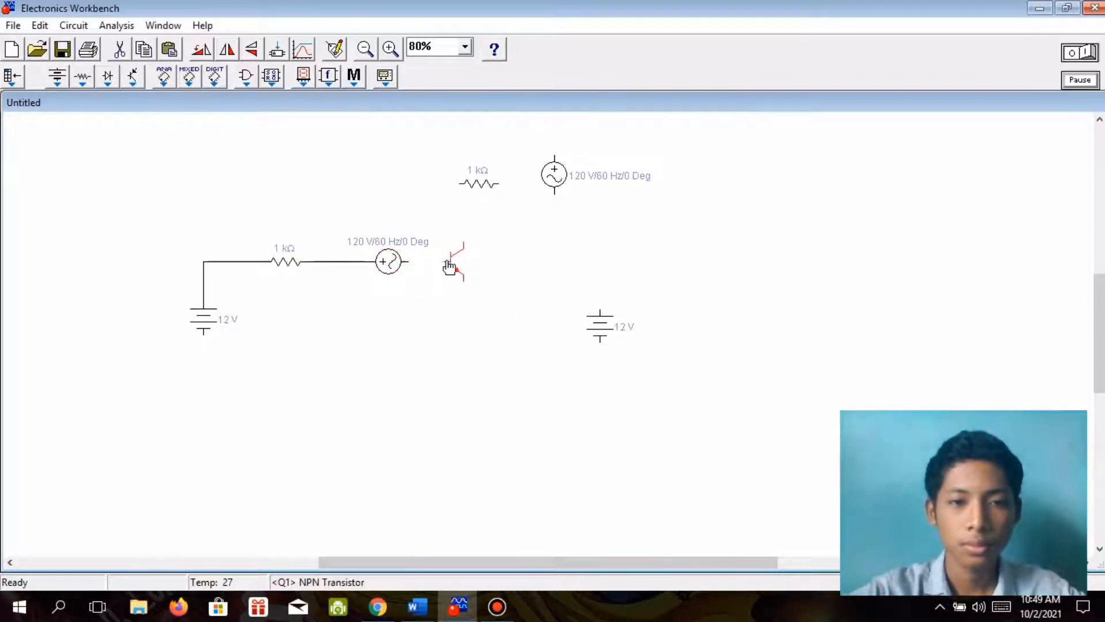
{"action": "right_click", "coordinate": [489, 183]}
{"action": "left_click", "coordinate": [515, 282]}
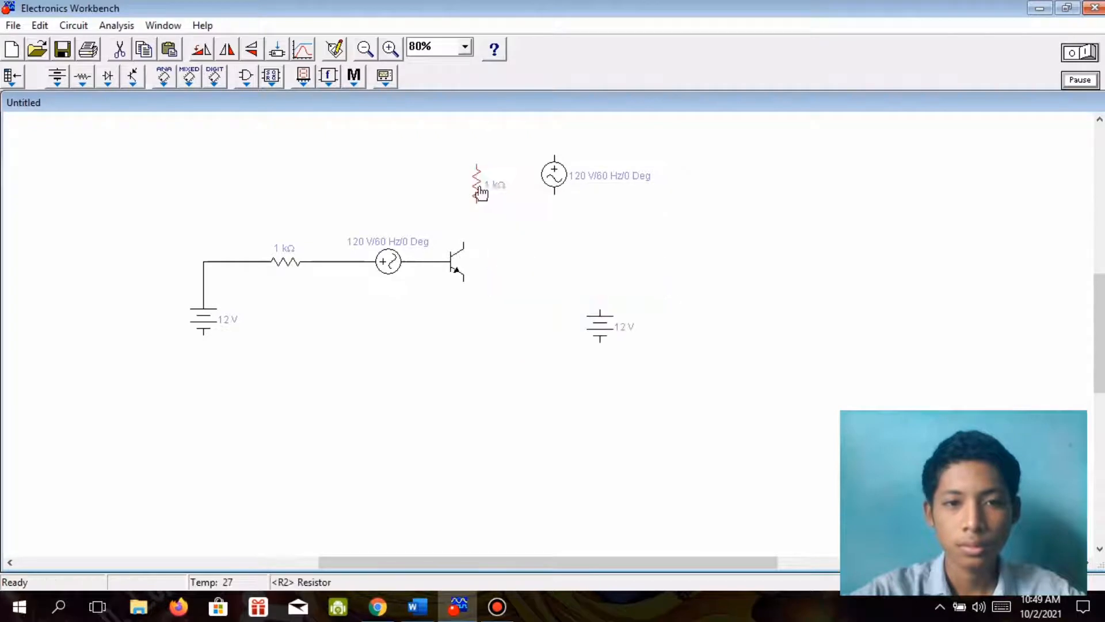
{"action": "left_click_drag", "start_coordinate": [481, 192], "coordinate": [463, 242]}
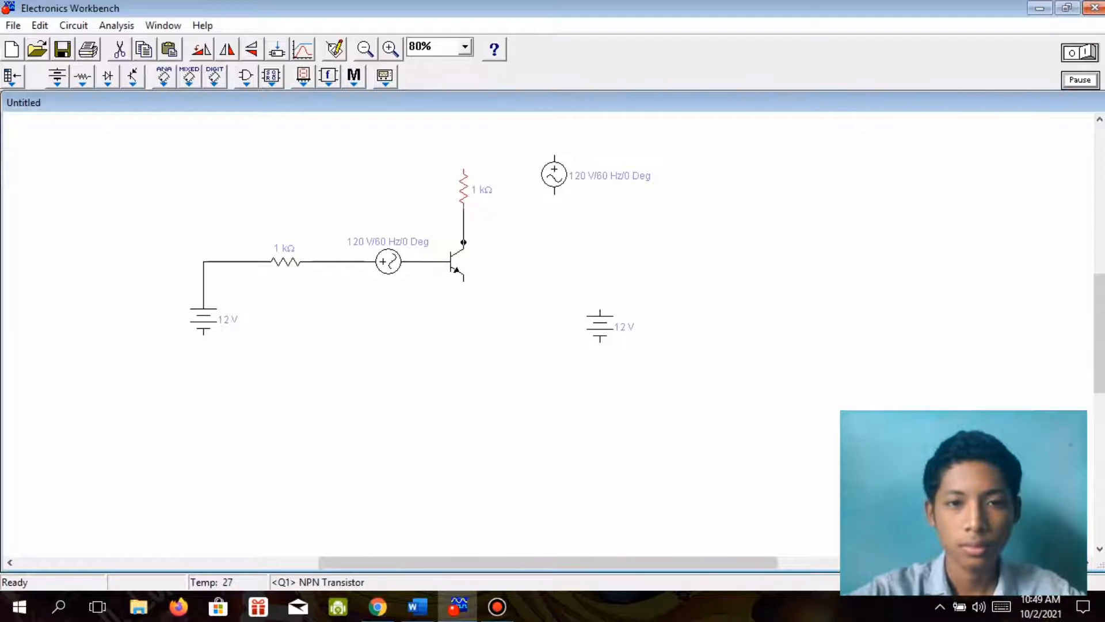
Rotate the upper AC voltage source to horizontal, move it above the collector resistor and wire it to the resistor's upper end.
{"action": "right_click", "coordinate": [551, 182]}
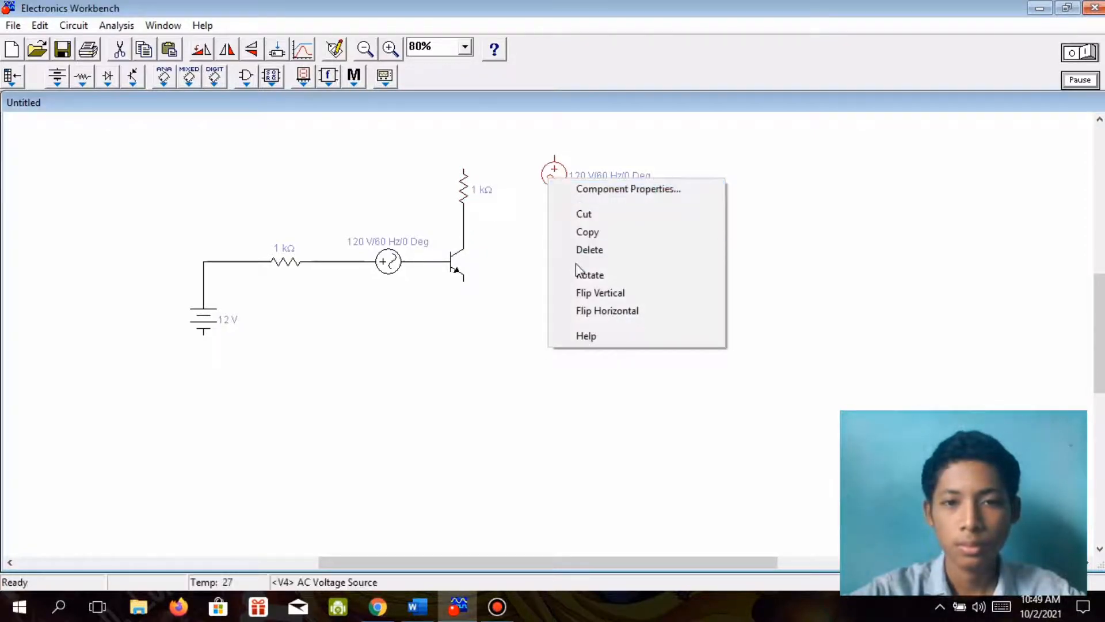
{"action": "left_click", "coordinate": [587, 275]}
{"action": "left_click_drag", "start_coordinate": [554, 182], "coordinate": [542, 159]}
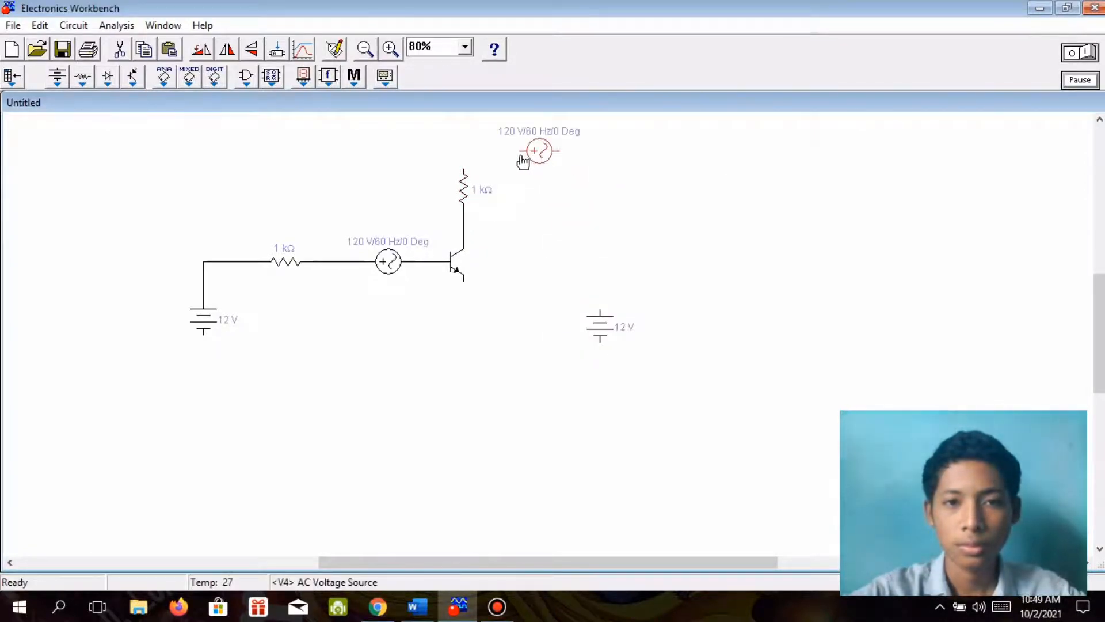
{"action": "left_click_drag", "start_coordinate": [464, 165], "coordinate": [463, 169]}
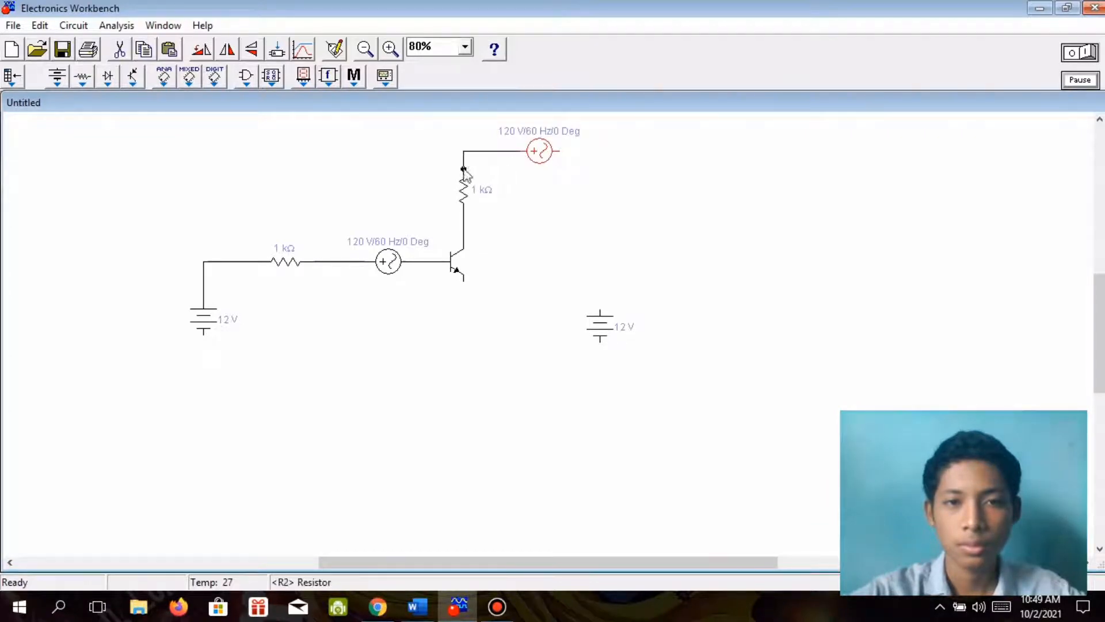
Wire the right battery between the upper AC source and the left battery's lower terminal, and connect the transistor's emitter to the bottom wire.
{"action": "left_click_drag", "start_coordinate": [575, 173], "coordinate": [202, 338]}
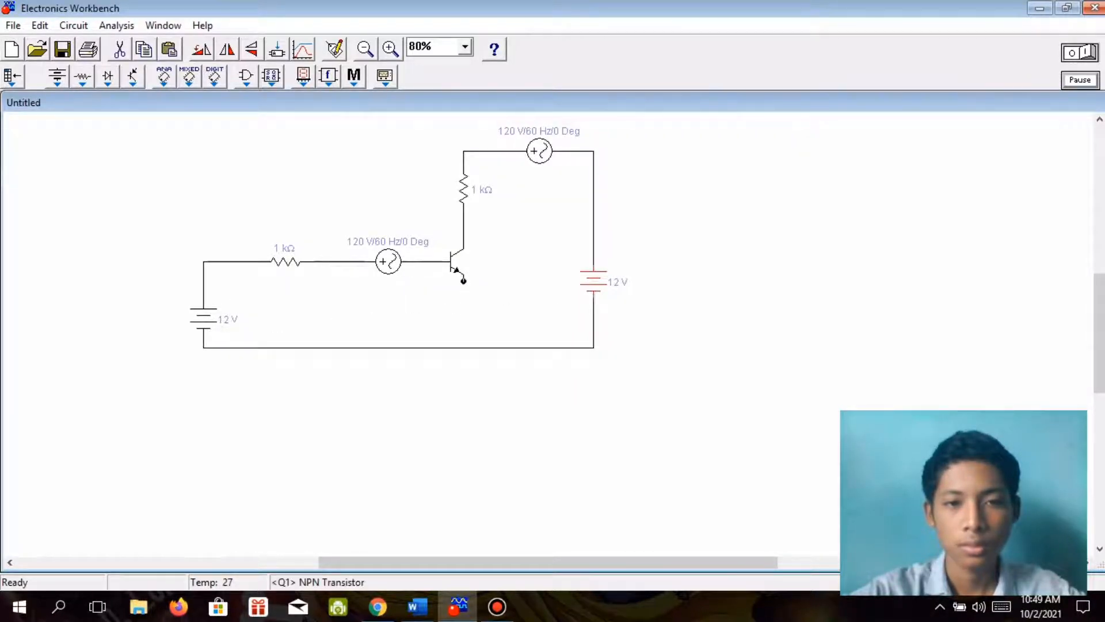
{"action": "left_click_drag", "start_coordinate": [463, 328], "coordinate": [462, 348]}
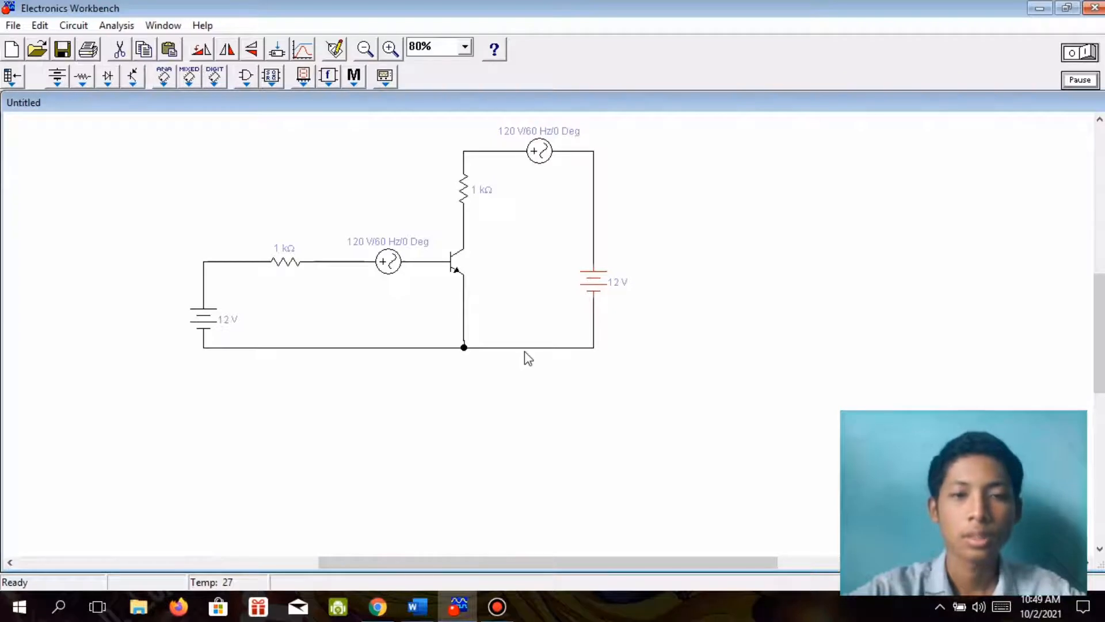
Select the whole circuit and move it right to centre it on the canvas.
{"action": "scroll", "coordinate": [365, 130], "scroll_direction": "up", "scroll_amount": 2}
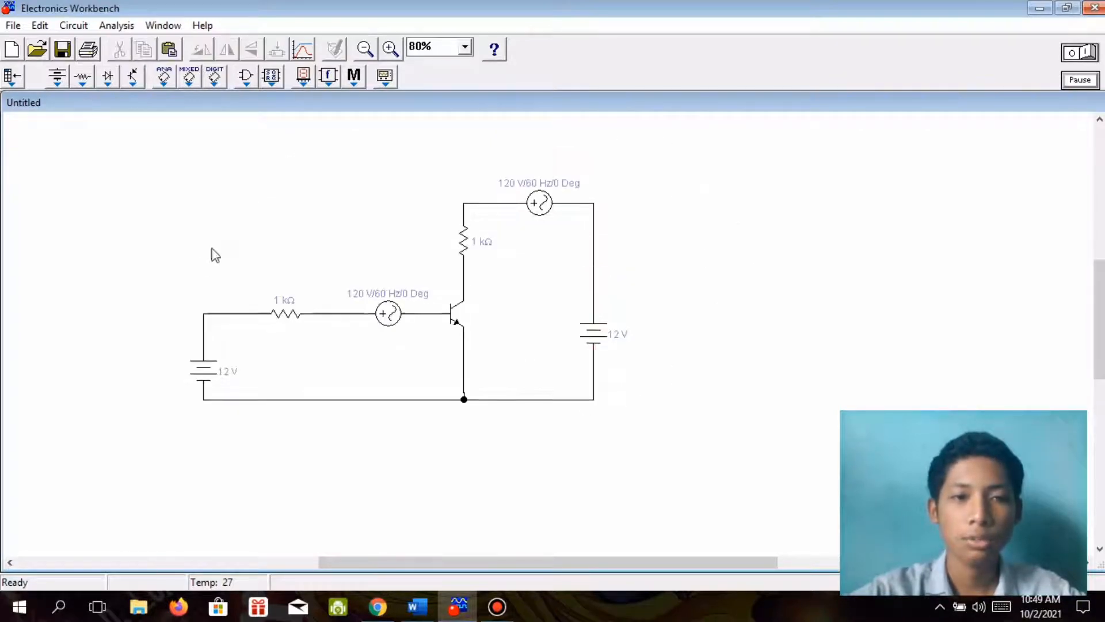
{"action": "left_click_drag", "start_coordinate": [751, 157], "coordinate": [162, 433]}
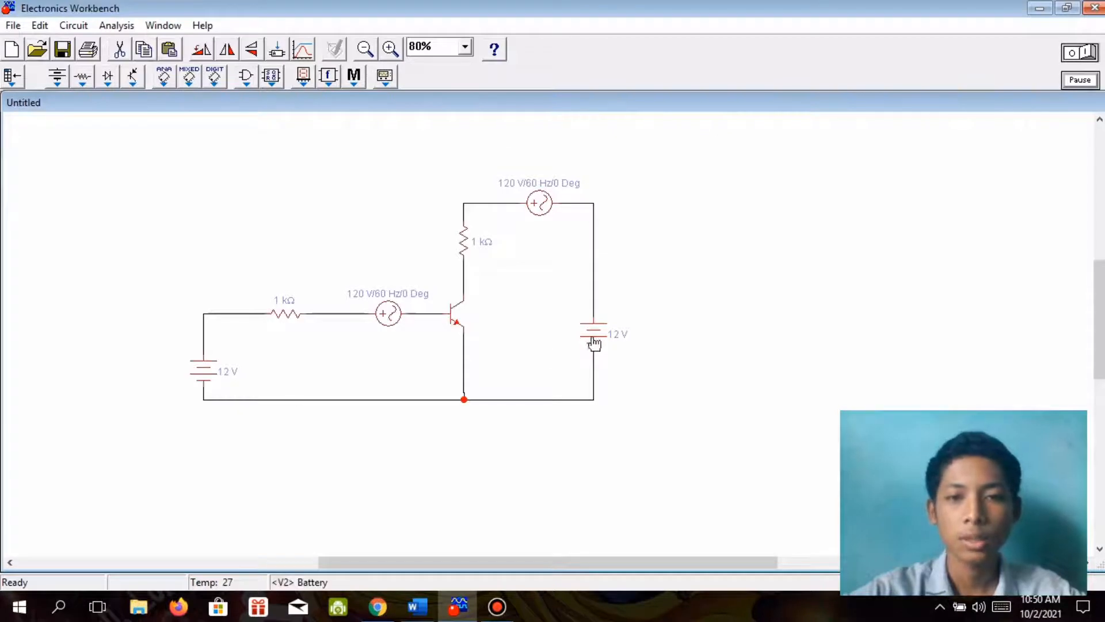
{"action": "left_click_drag", "start_coordinate": [593, 341], "coordinate": [696, 339]}
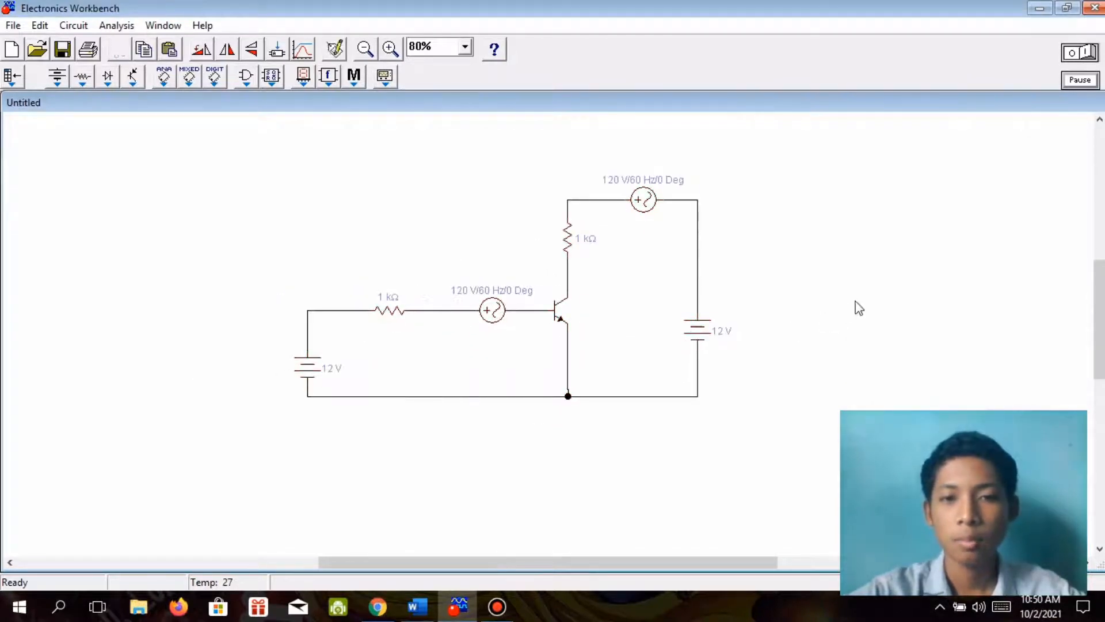
{"action": "left_click", "coordinate": [854, 306]}
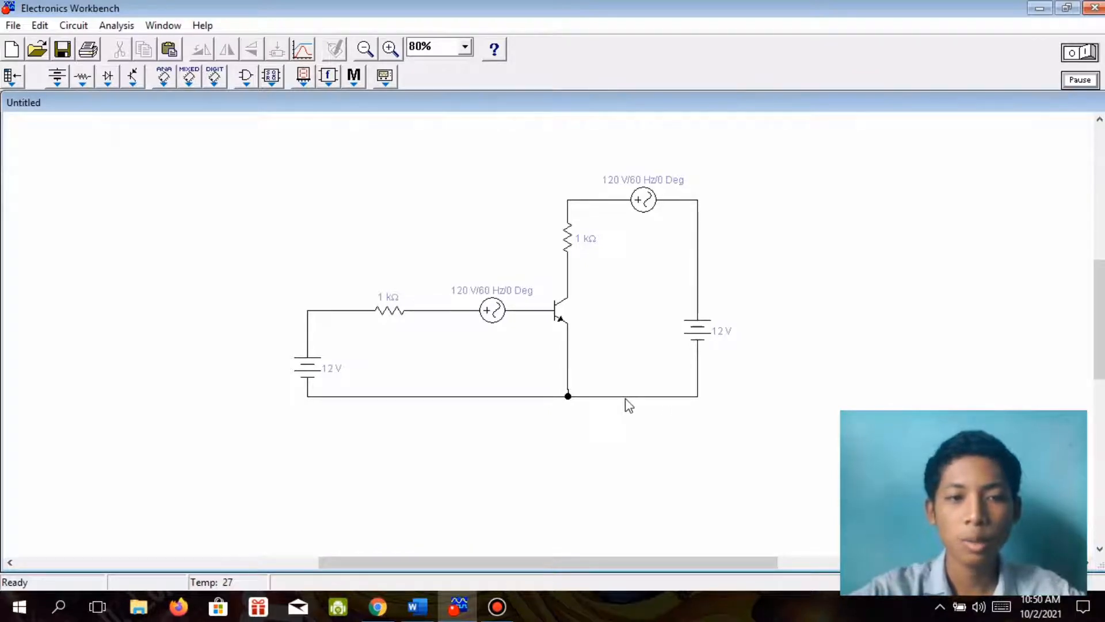
Switch to Word to check the component names in the module's transistor circuit diagram, and return to Electronics Workbench.
{"action": "left_click", "coordinate": [311, 376]}
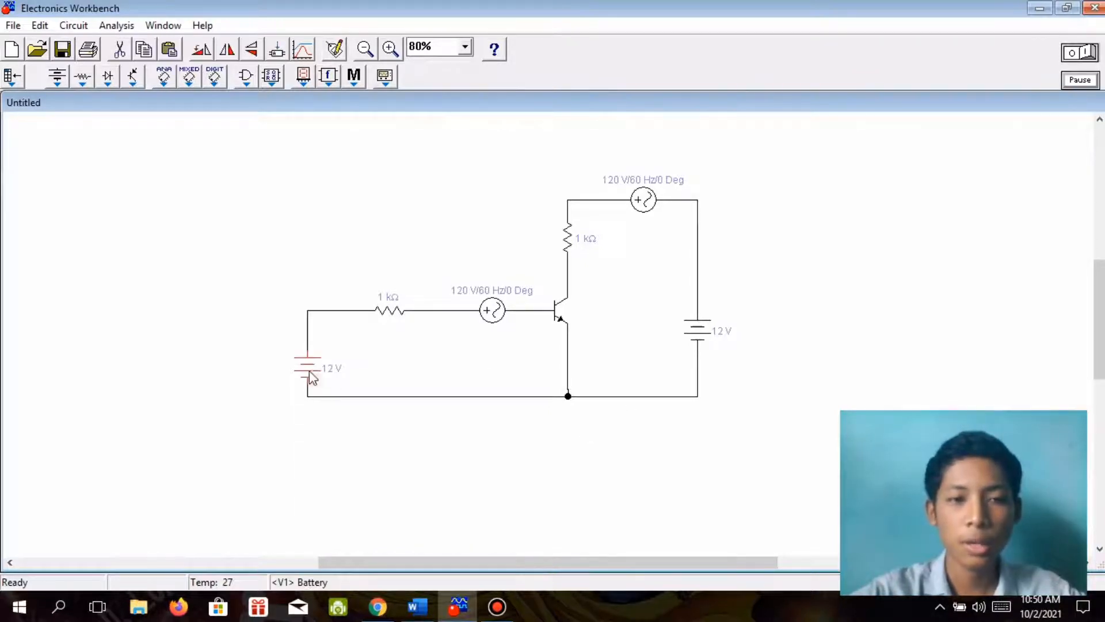
{"action": "right_click", "coordinate": [309, 370]}
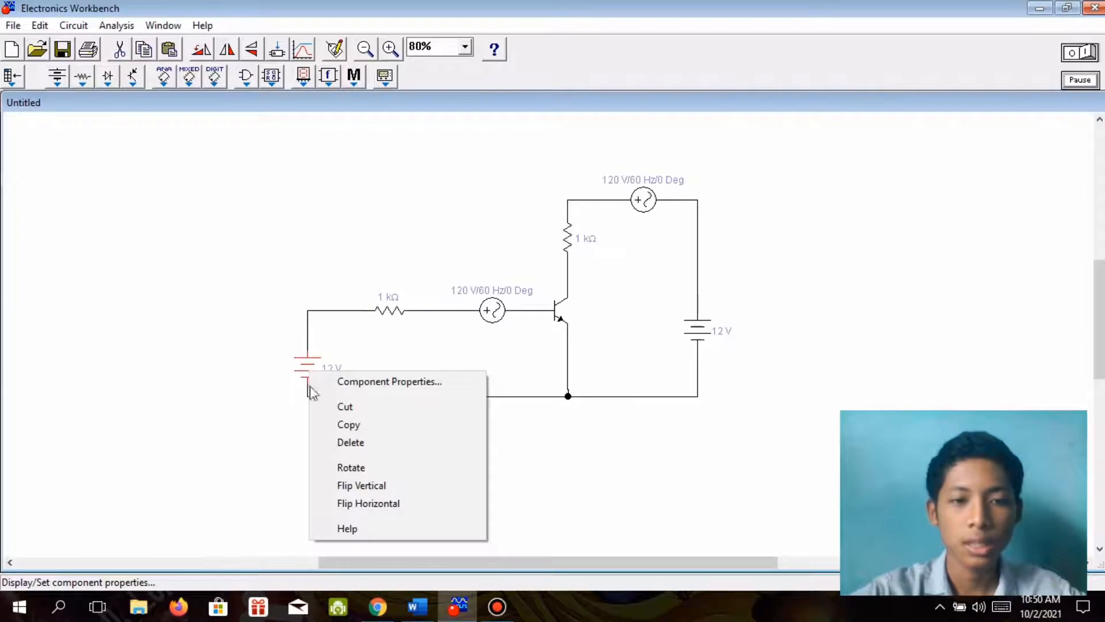
{"action": "left_click", "coordinate": [418, 604]}
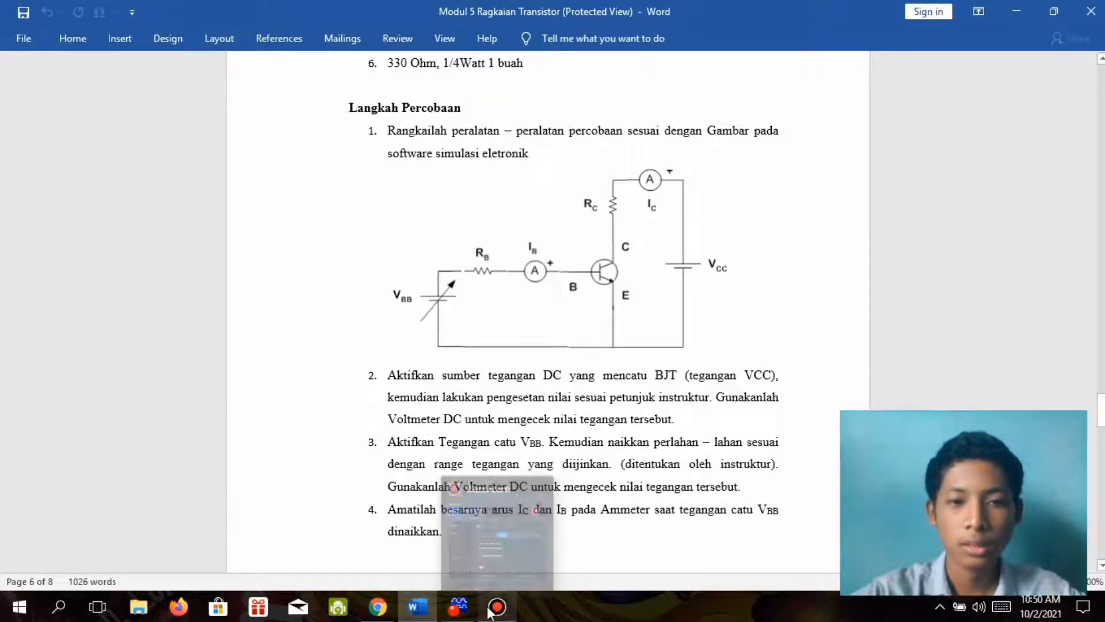
{"action": "left_click", "coordinate": [459, 606]}
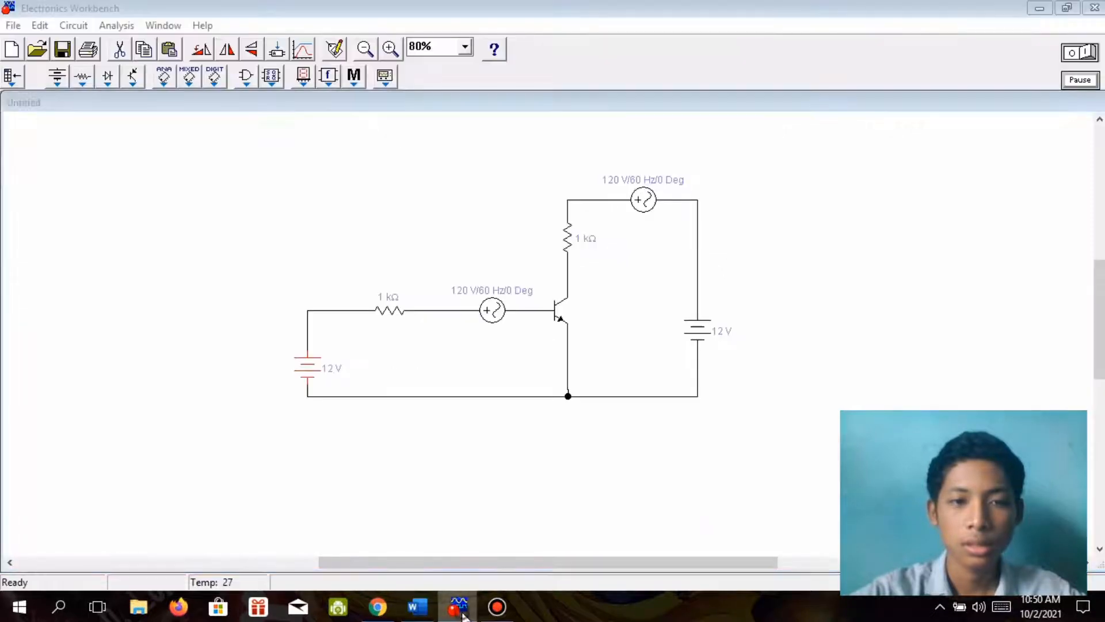
{"action": "left_click", "coordinate": [459, 606]}
{"action": "left_click", "coordinate": [462, 613]}
Label the battery at the circuit's left end VBB.
{"action": "left_click", "coordinate": [307, 368]}
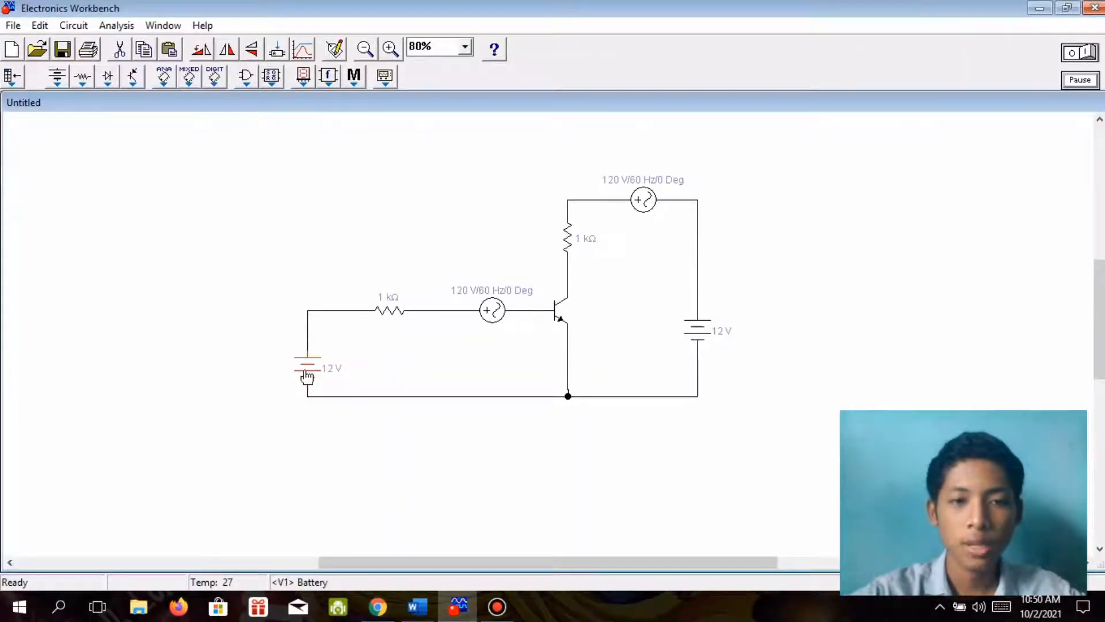
{"action": "right_click", "coordinate": [306, 378]}
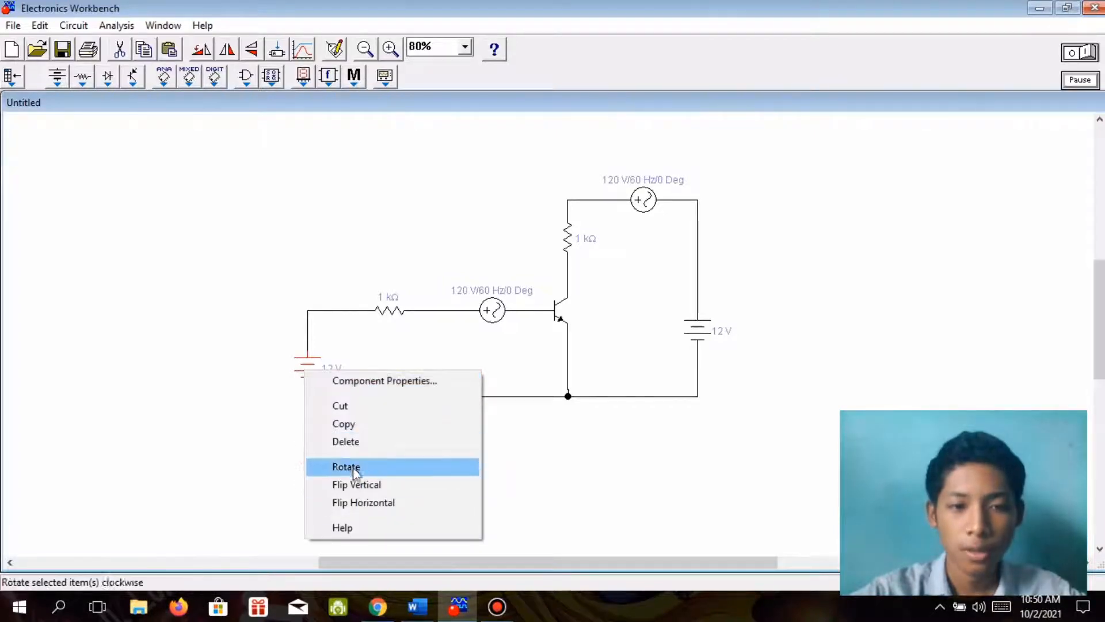
{"action": "double_click", "coordinate": [309, 364]}
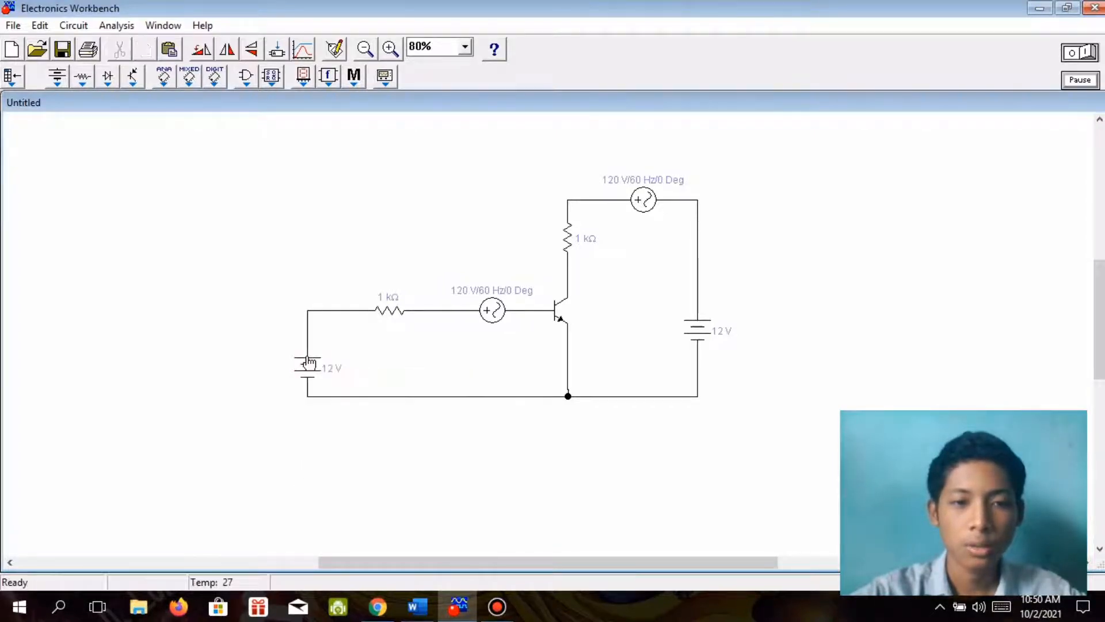
{"action": "left_click", "coordinate": [414, 194]}
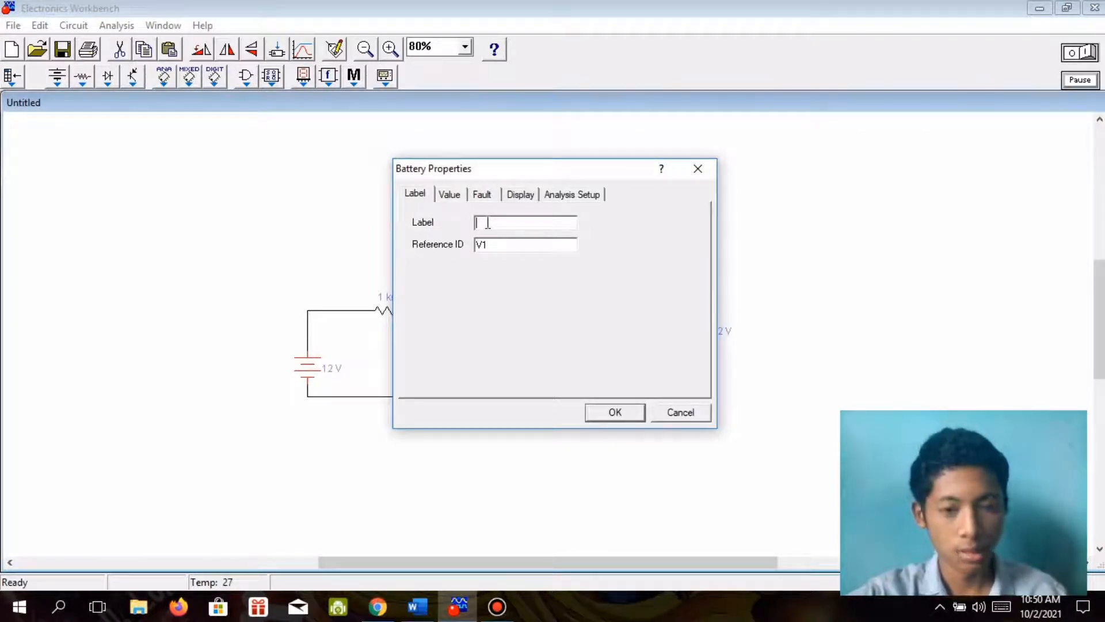
{"action": "type", "text": "VBB"}
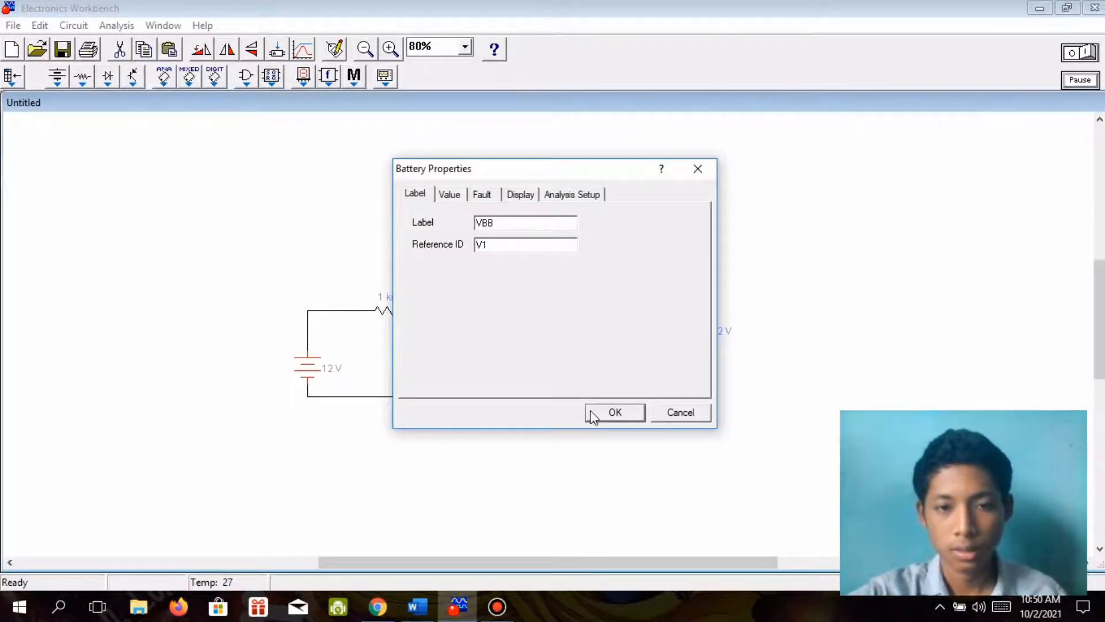
{"action": "left_click", "coordinate": [598, 412]}
Label the battery at the circuit's right end VCC.
{"action": "left_click", "coordinate": [695, 343]}
{"action": "right_click", "coordinate": [696, 334]}
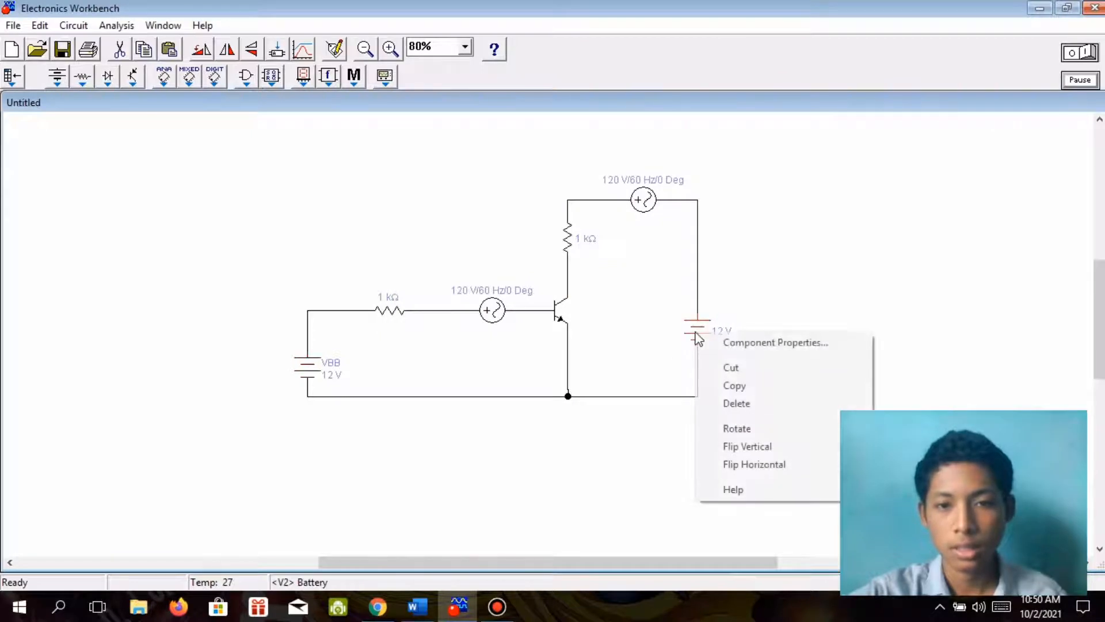
{"action": "left_click", "coordinate": [725, 343]}
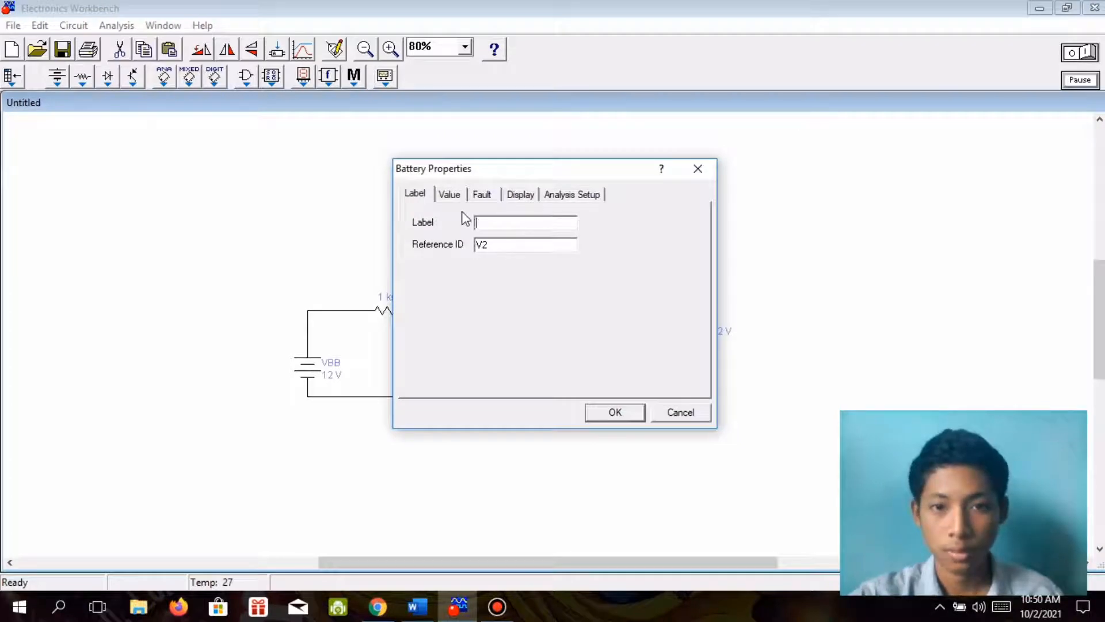
{"action": "type", "text": "VCC"}
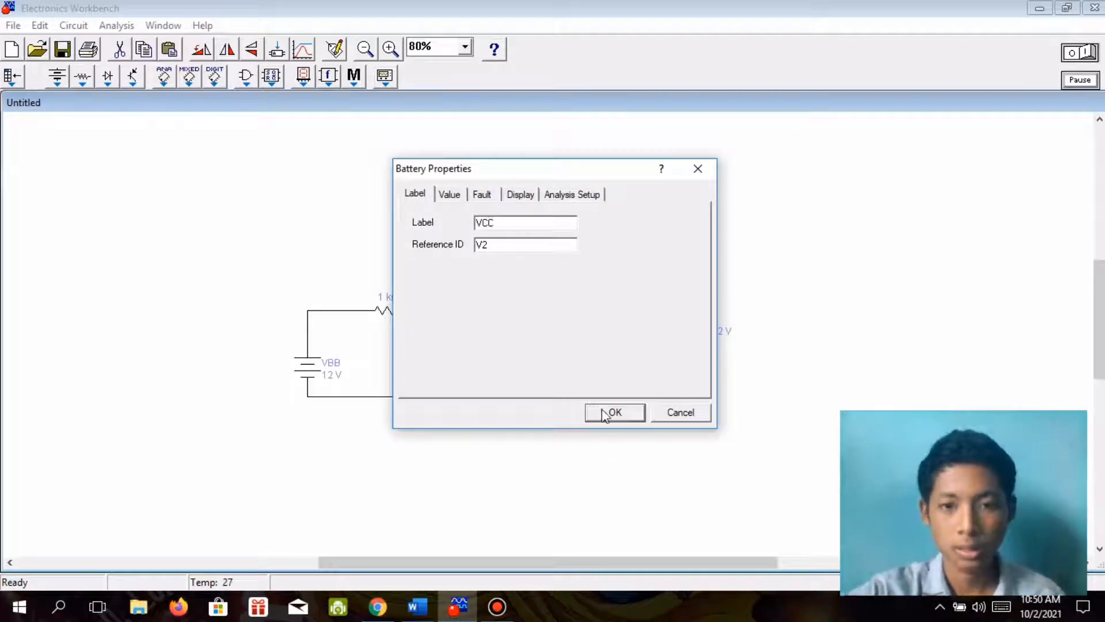
{"action": "left_click", "coordinate": [605, 413]}
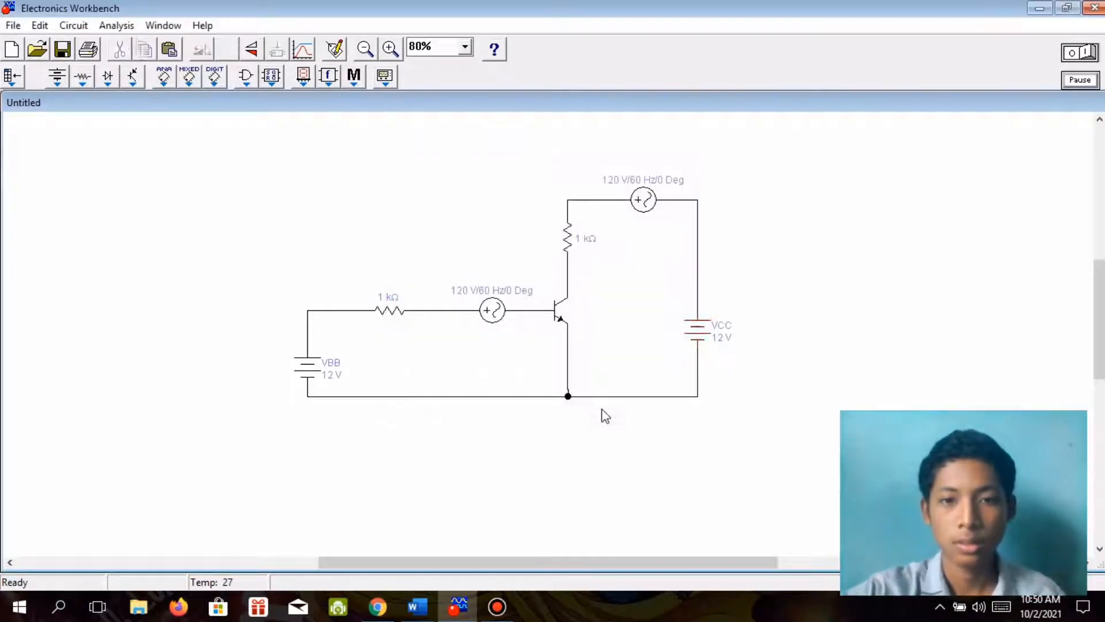
Shift the base resistor, the lower AC voltage source and the NPN transistor slightly upward.
{"action": "left_click", "coordinate": [404, 321]}
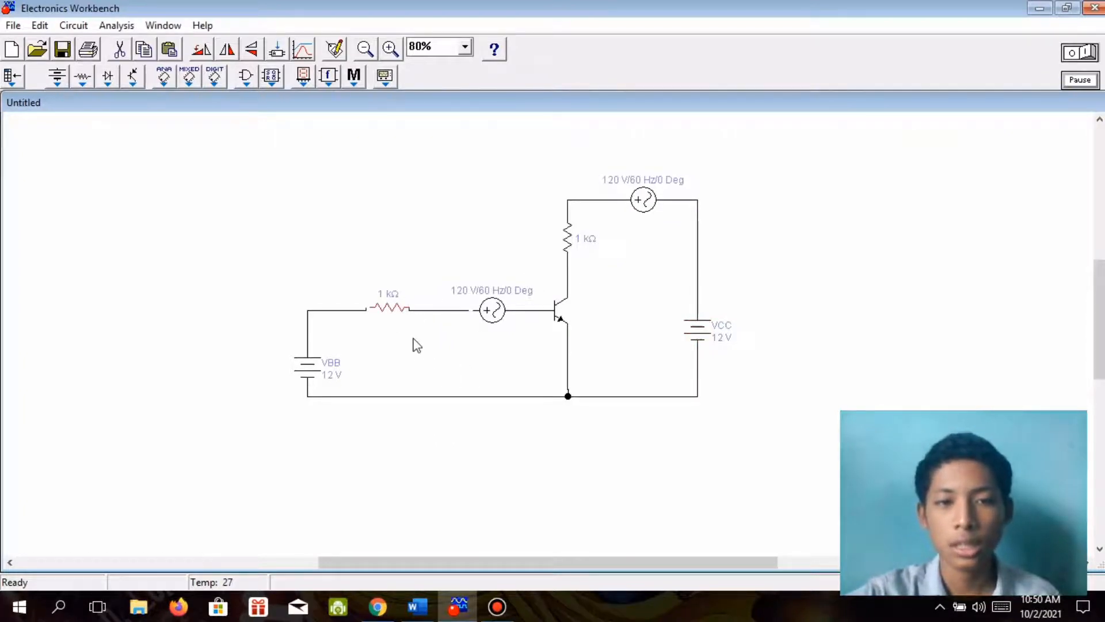
{"action": "left_click_drag", "start_coordinate": [399, 321], "coordinate": [396, 311]}
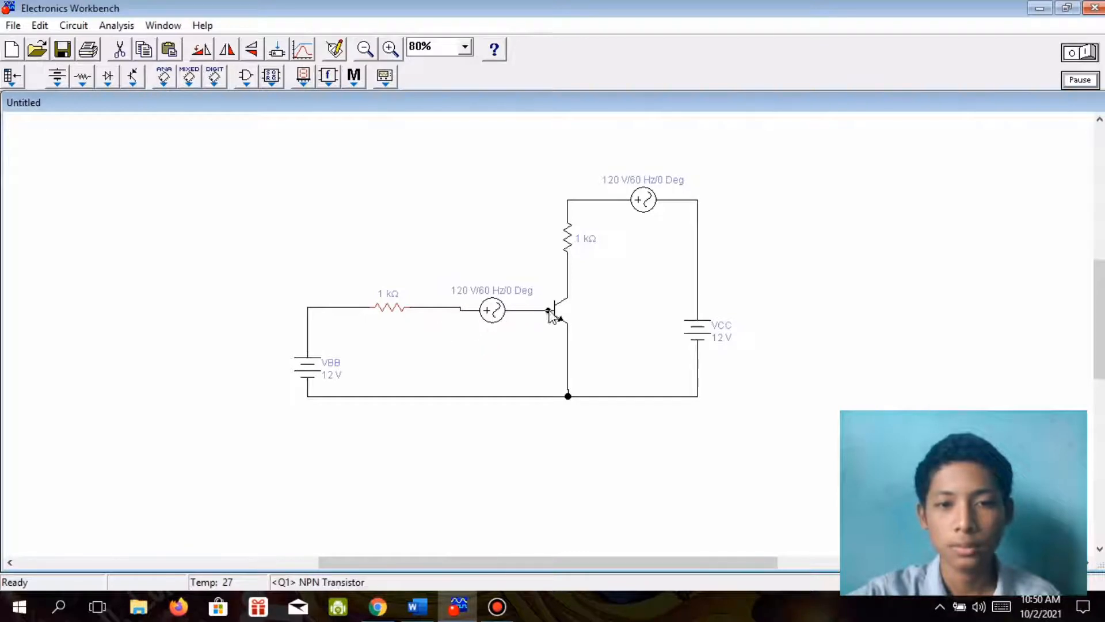
{"action": "left_click_drag", "start_coordinate": [489, 323], "coordinate": [489, 320]}
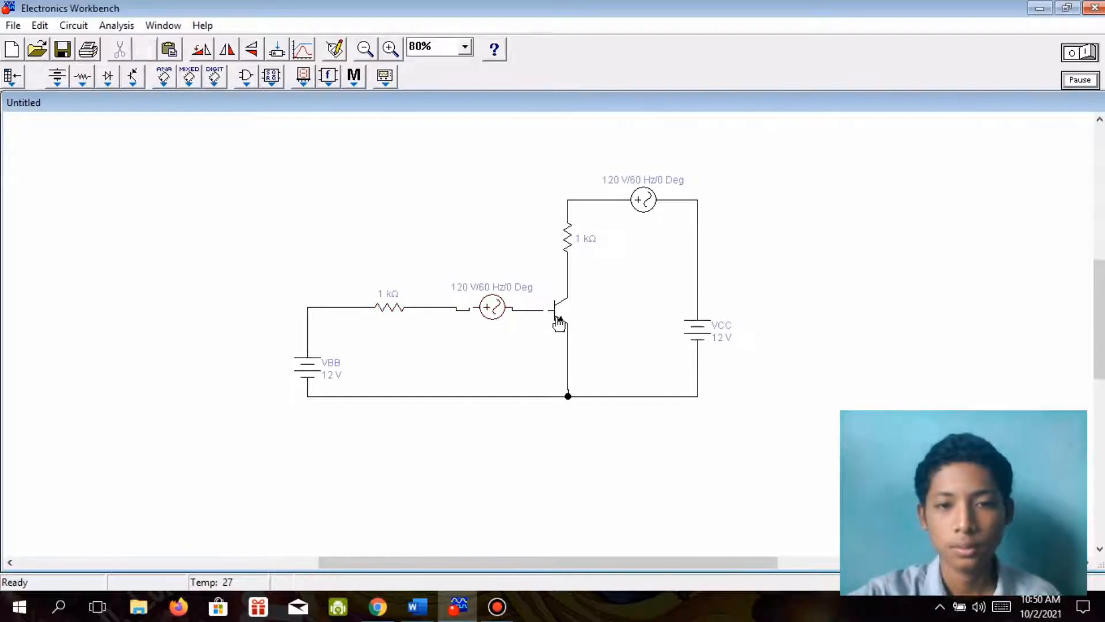
{"action": "left_click_drag", "start_coordinate": [558, 320], "coordinate": [527, 310]}
Straighten the wires joining the lower AC voltage source to the transistor's base and to the base resistor.
{"action": "left_click", "coordinate": [526, 316]}
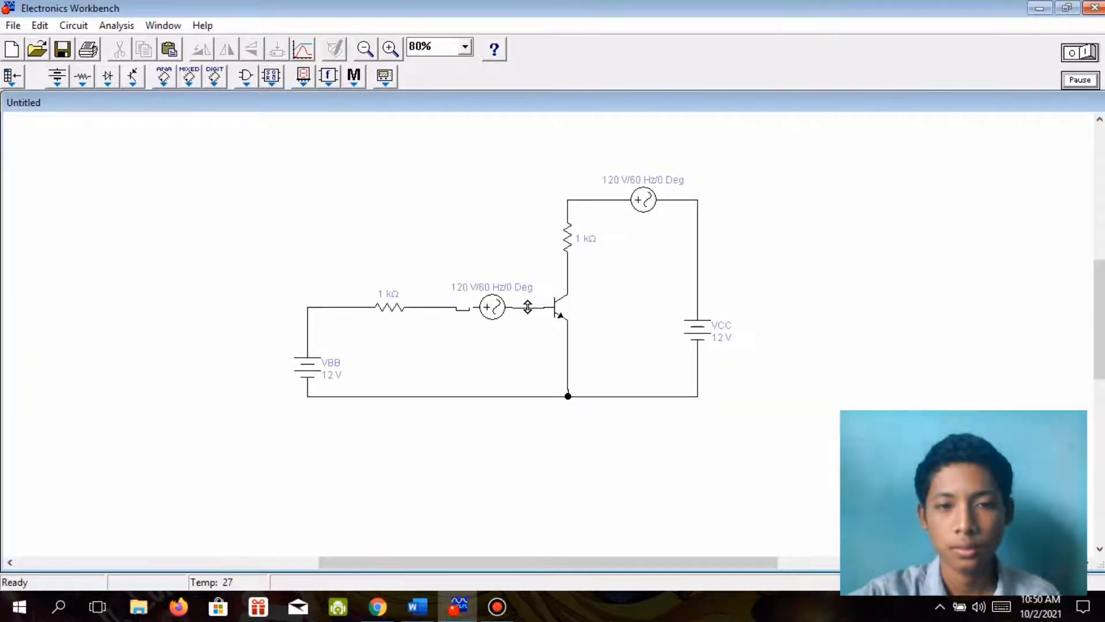
{"action": "left_click_drag", "start_coordinate": [528, 307], "coordinate": [527, 305]}
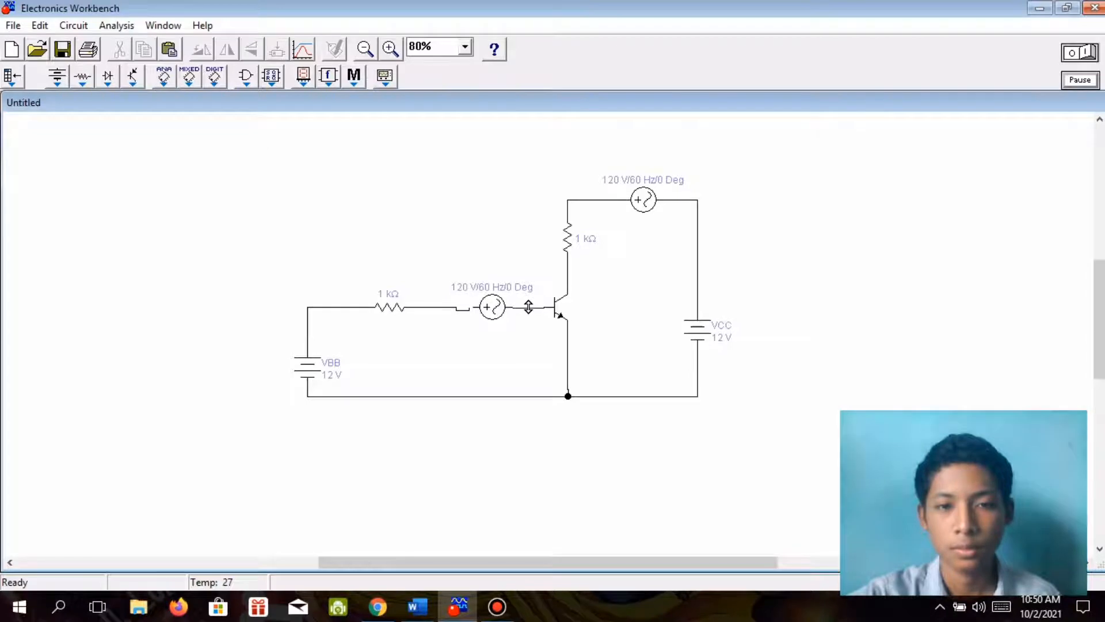
{"action": "left_click", "coordinate": [468, 310]}
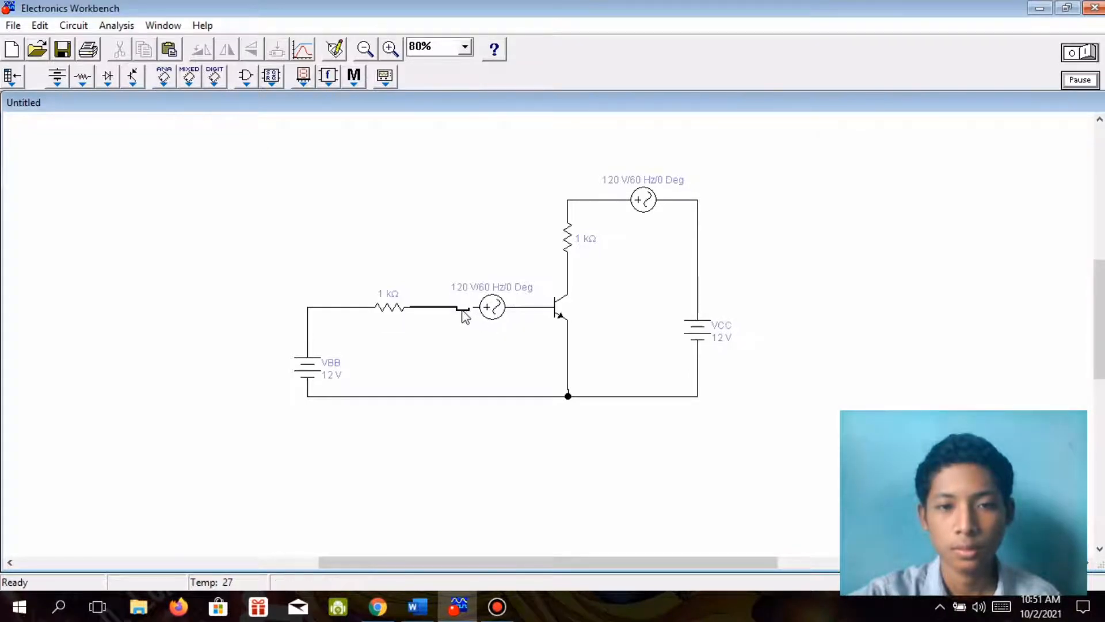
{"action": "left_click_drag", "start_coordinate": [462, 310], "coordinate": [462, 308]}
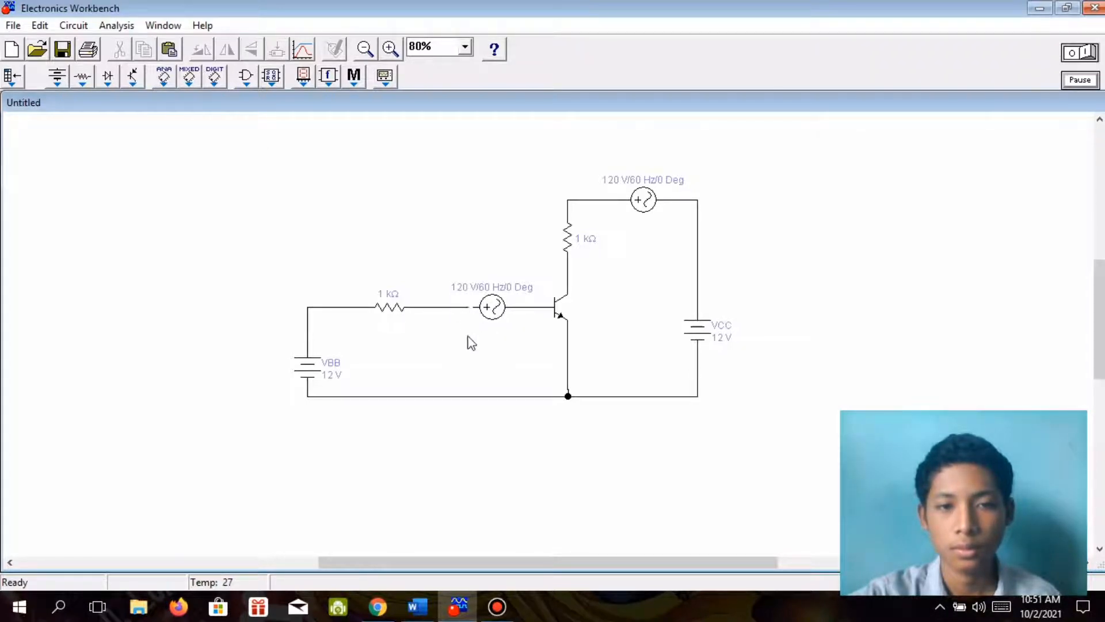
{"action": "left_click", "coordinate": [494, 307]}
Check the base resistor's name in the Word module diagram and label that resistor RB in Electronics Workbench.
{"action": "left_click", "coordinate": [415, 608]}
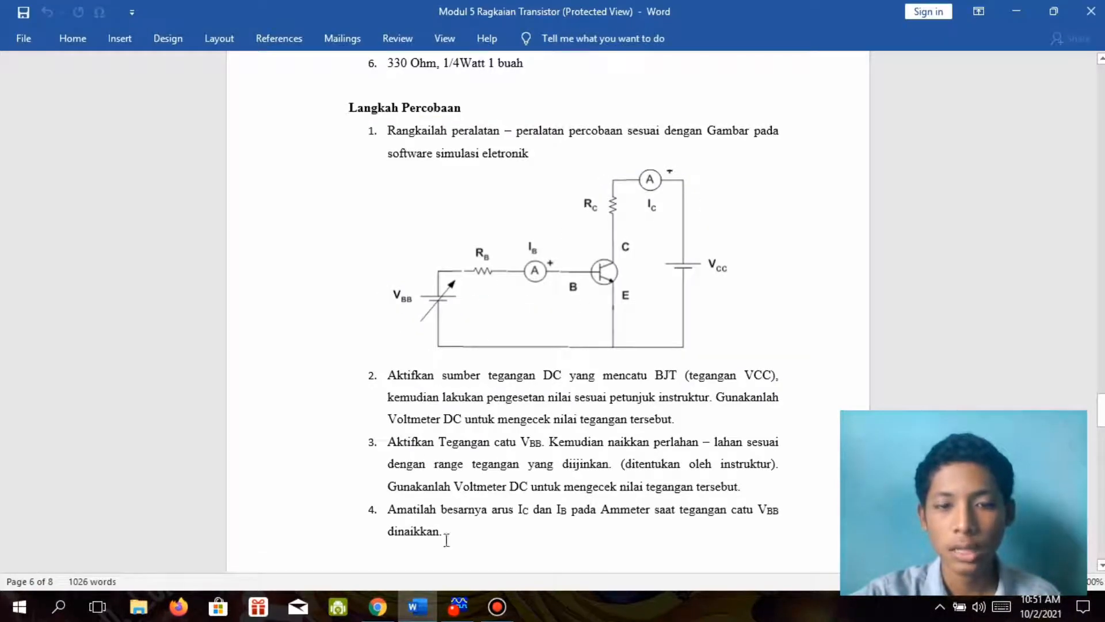
{"action": "left_click", "coordinate": [417, 606]}
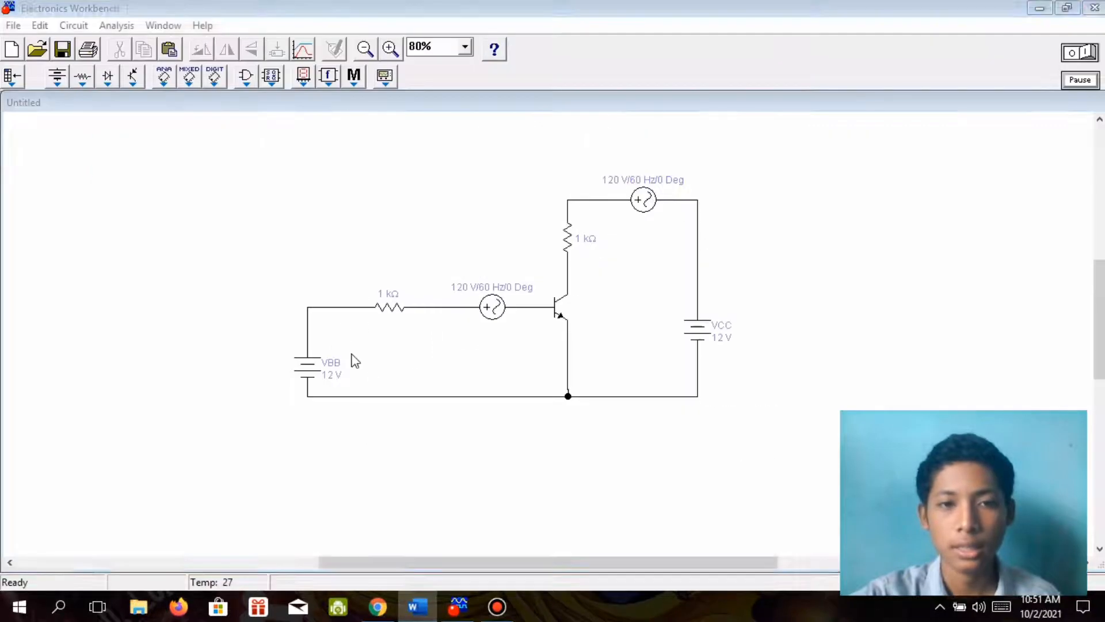
{"action": "double_click", "coordinate": [391, 311]}
{"action": "type", "text": "R"}
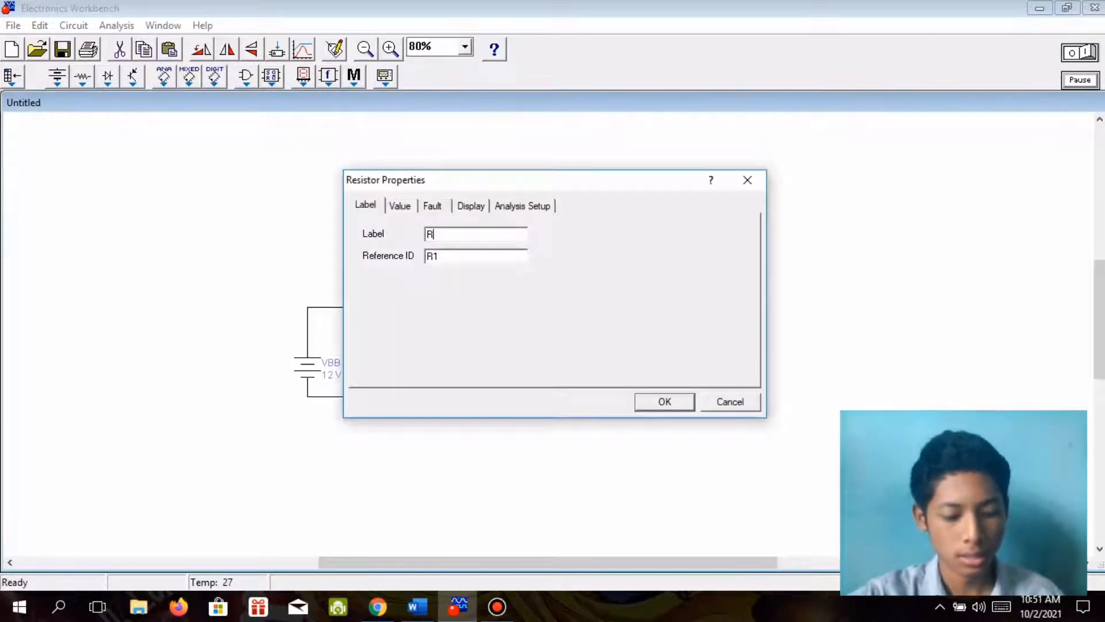
{"action": "type", "text": "B"}
{"action": "left_click", "coordinate": [662, 401]}
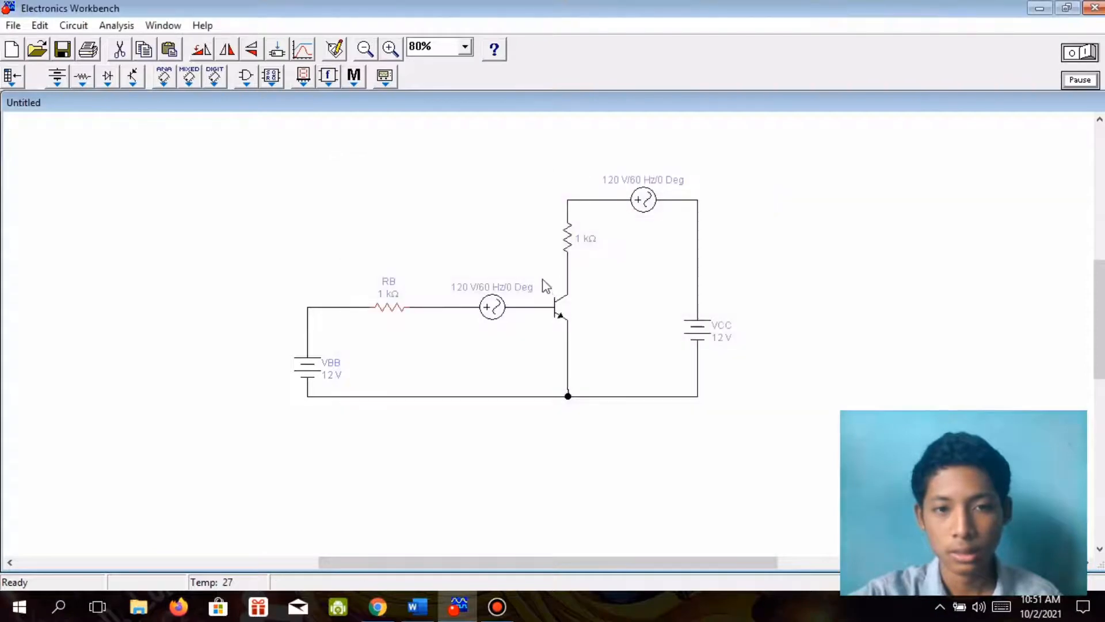
Label the resistor above the transistor's collector RC.
{"action": "double_click", "coordinate": [568, 248]}
{"action": "type", "text": "R"}
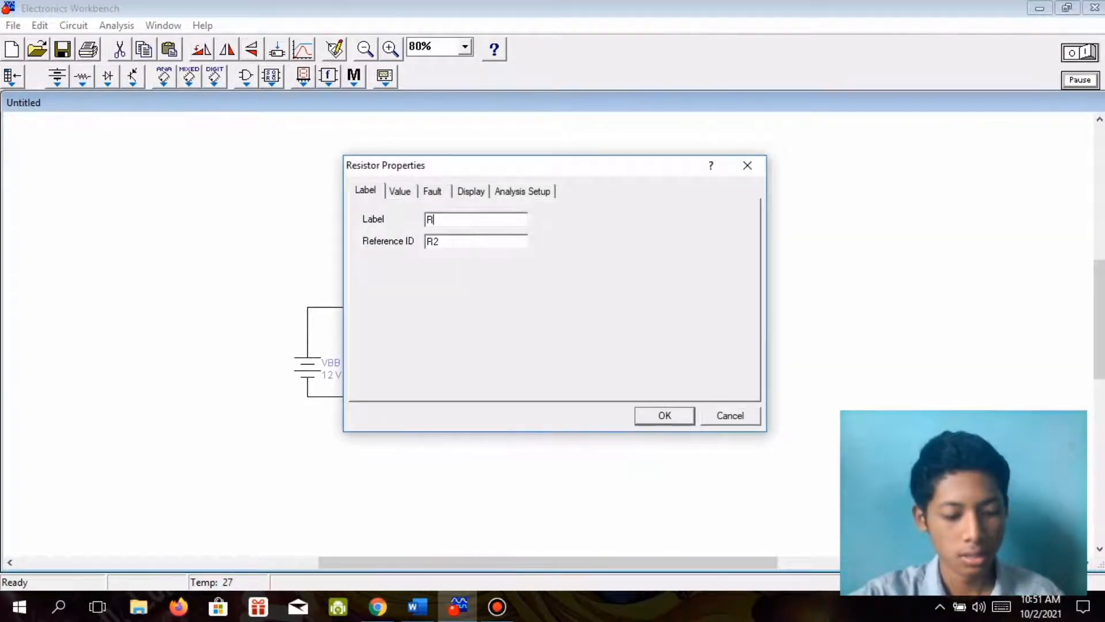
{"action": "type", "text": "C"}
{"action": "key", "text": "Return"}
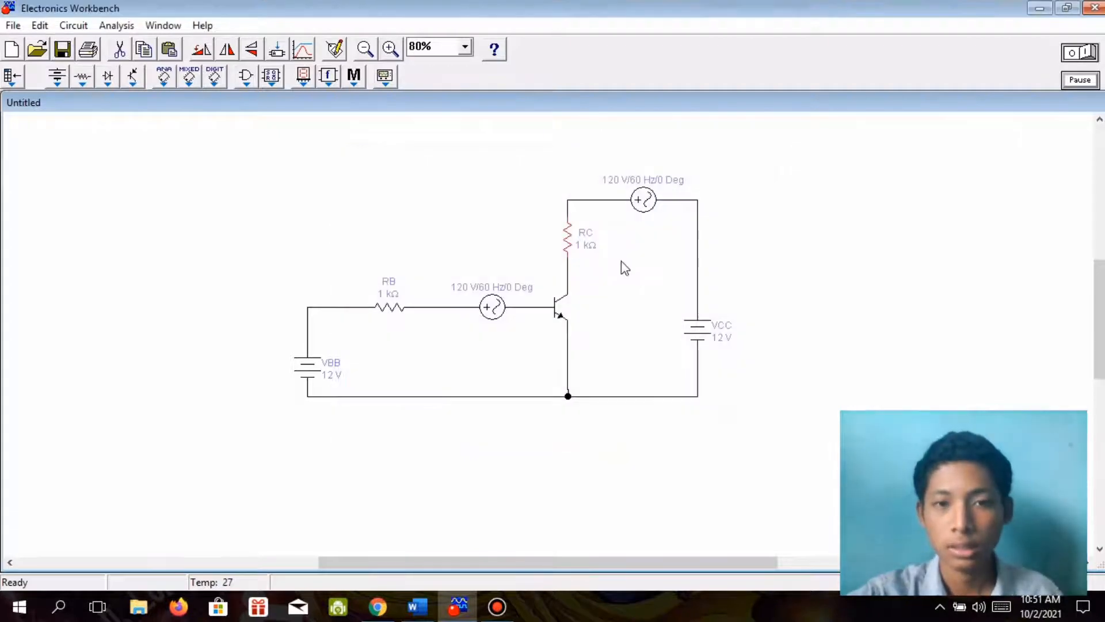
Check the base-side meter's name in the Word diagram and label the lower AC voltage source IB in Electronics Workbench.
{"action": "left_click", "coordinate": [503, 305]}
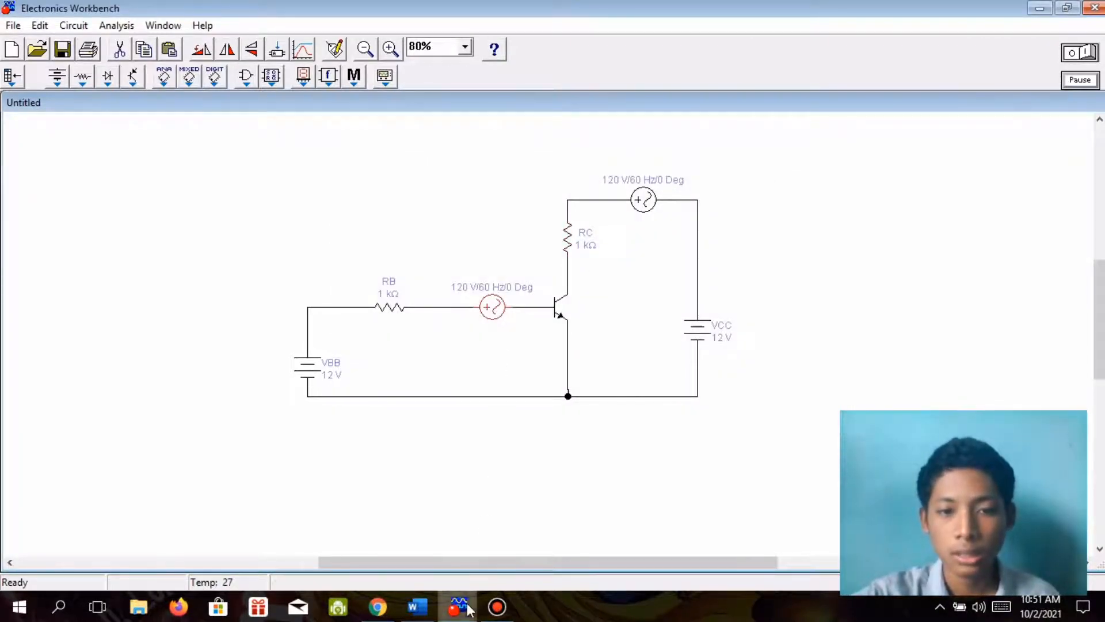
{"action": "left_click", "coordinate": [418, 606]}
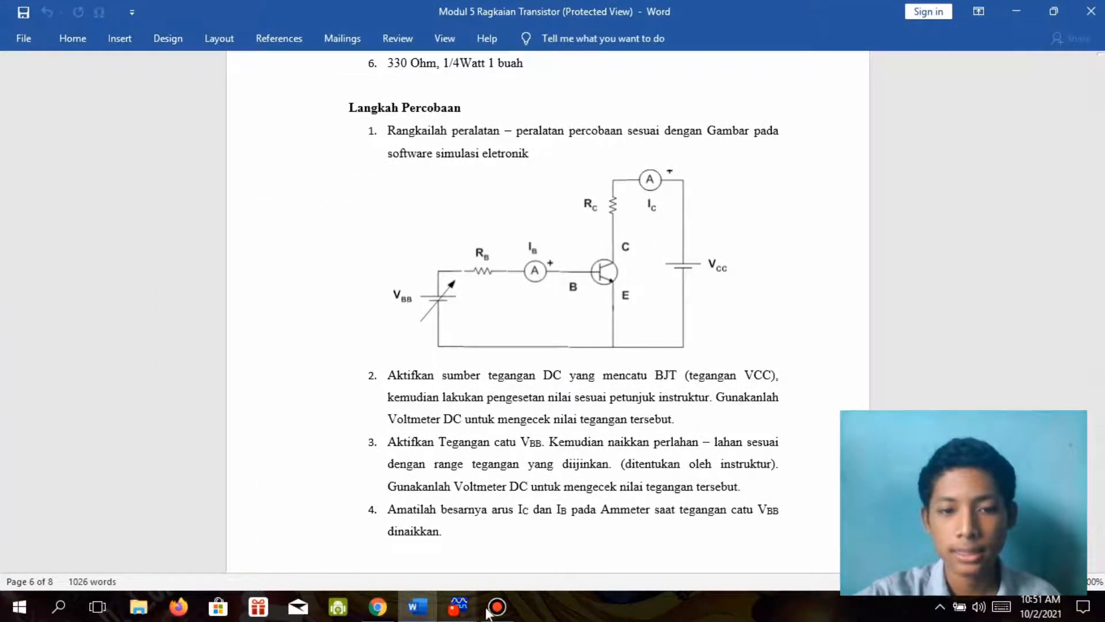
{"action": "left_click", "coordinate": [460, 609]}
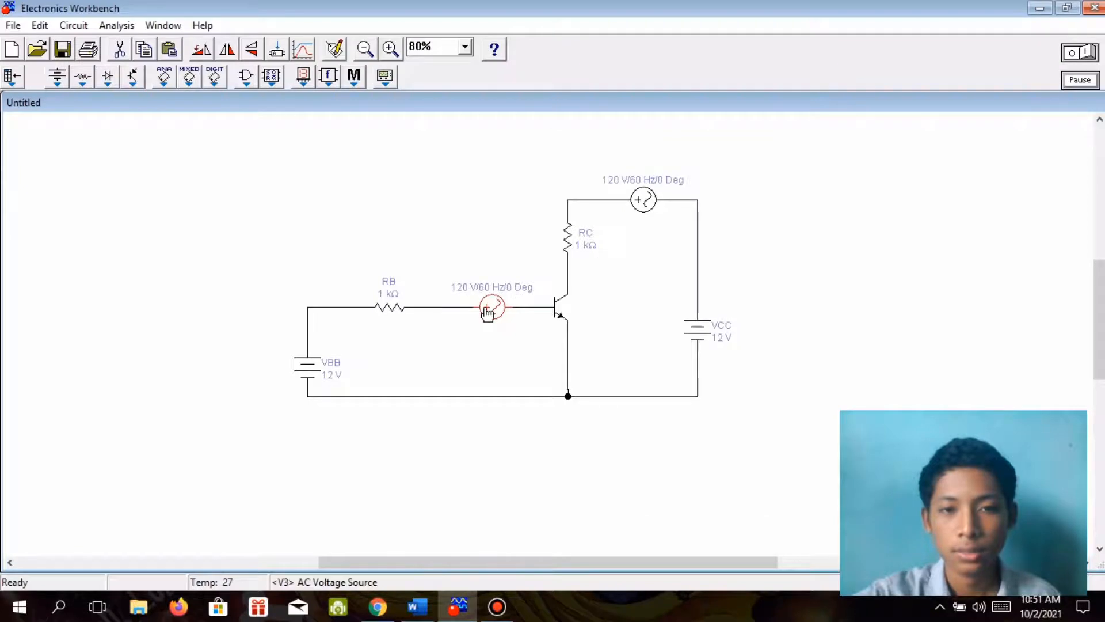
{"action": "double_click", "coordinate": [492, 307]}
{"action": "type", "text": "I"}
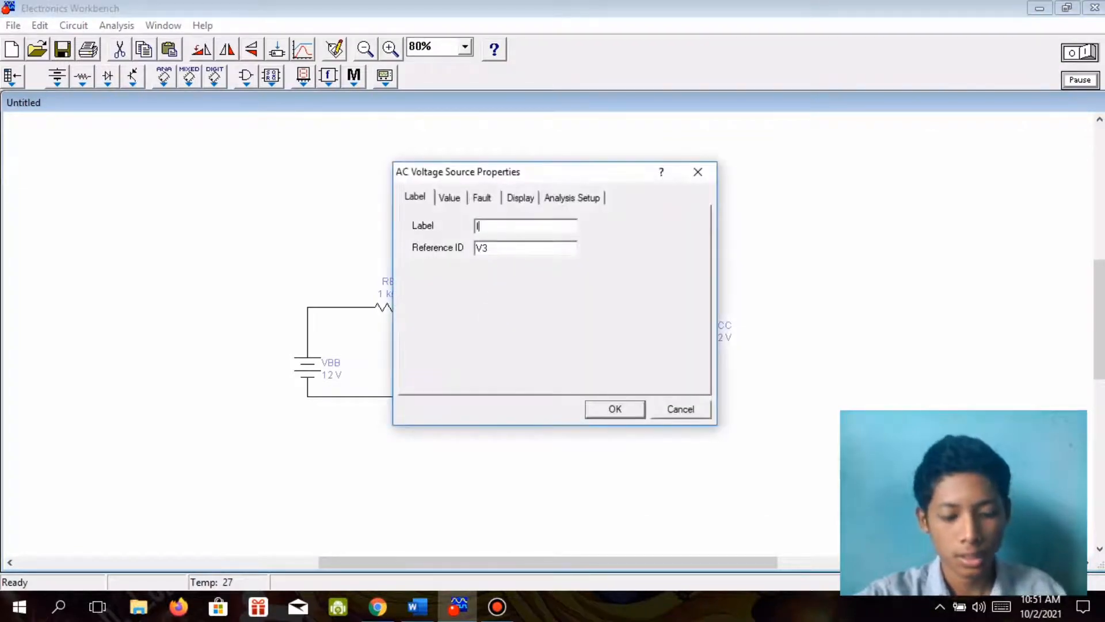
{"action": "type", "text": "B"}
{"action": "left_click", "coordinate": [615, 408]}
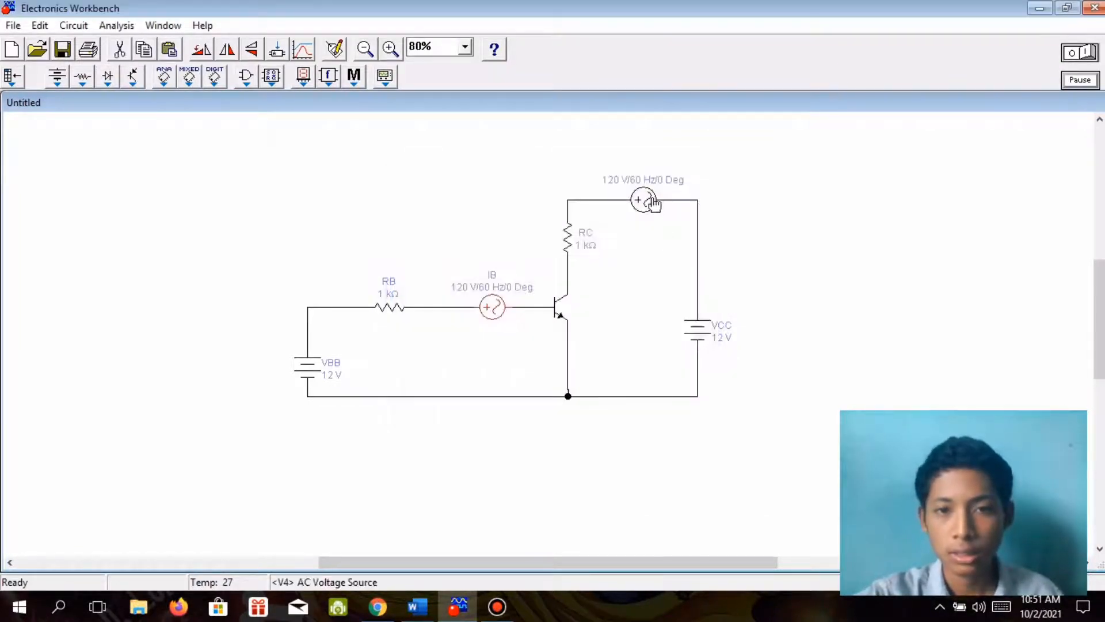
Label the upper AC voltage source IC and nudge it so that its connecting wires run straight.
{"action": "double_click", "coordinate": [652, 200]}
{"action": "type", "text": "IC"}
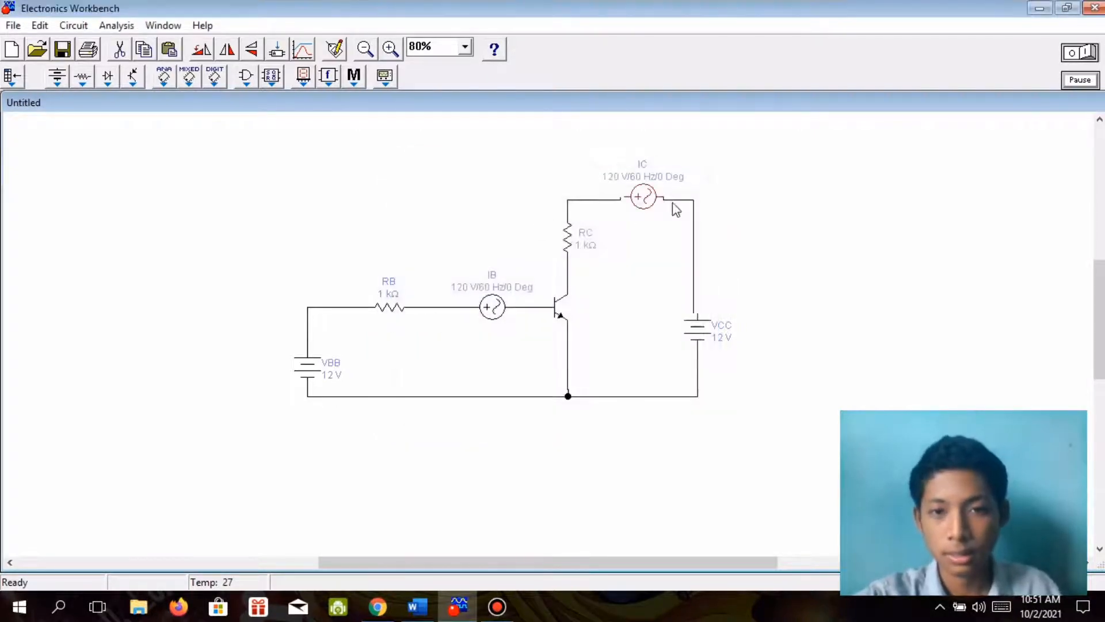
{"action": "left_click", "coordinate": [638, 198]}
{"action": "left_click_drag", "start_coordinate": [639, 198], "coordinate": [644, 202]}
{"action": "left_click", "coordinate": [803, 291]}
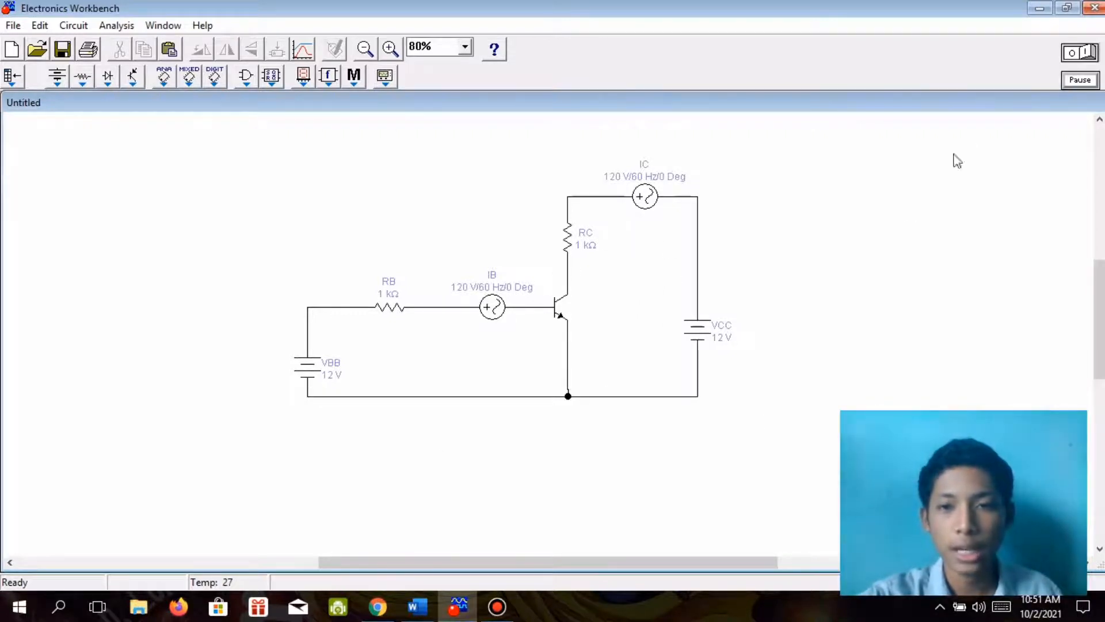
Switch to Word to read the component values in the Pertanyaan Pengembangan questions, and return to Electronics Workbench.
{"action": "left_click", "coordinate": [418, 606]}
{"action": "scroll", "coordinate": [500, 478], "scroll_direction": "down", "scroll_amount": 5}
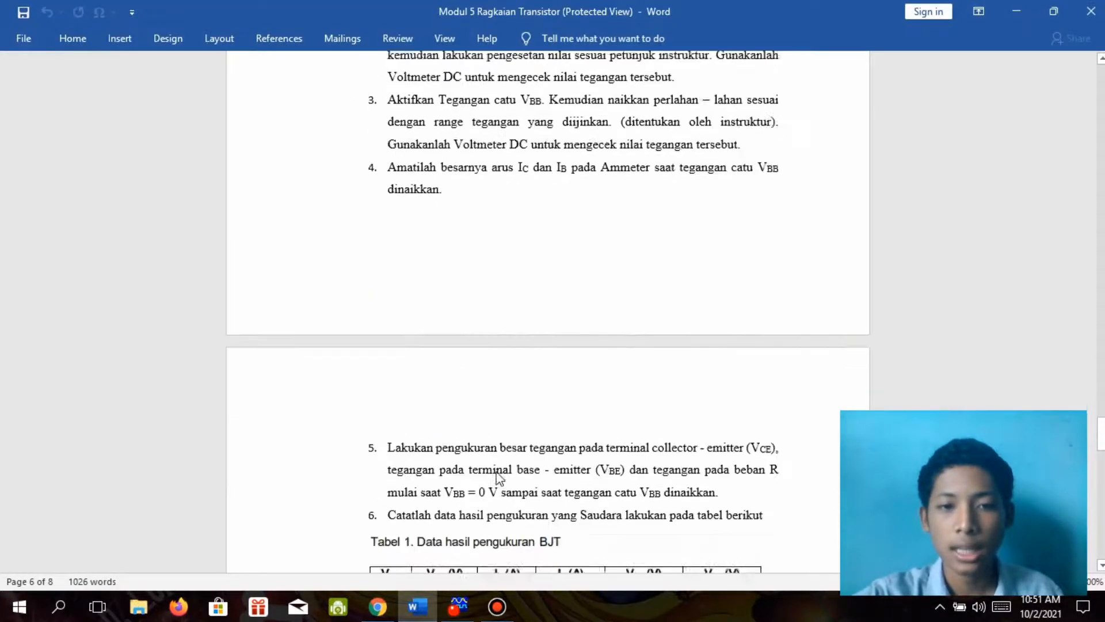
{"action": "scroll", "coordinate": [500, 478], "scroll_direction": "down", "scroll_amount": 15}
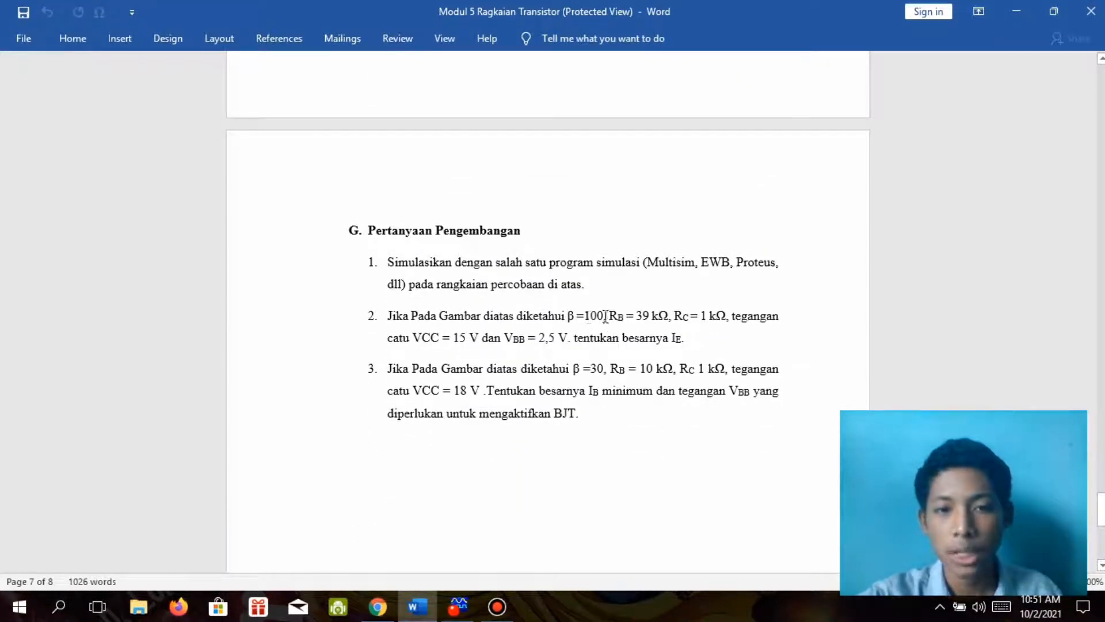
{"action": "left_click", "coordinate": [734, 250]}
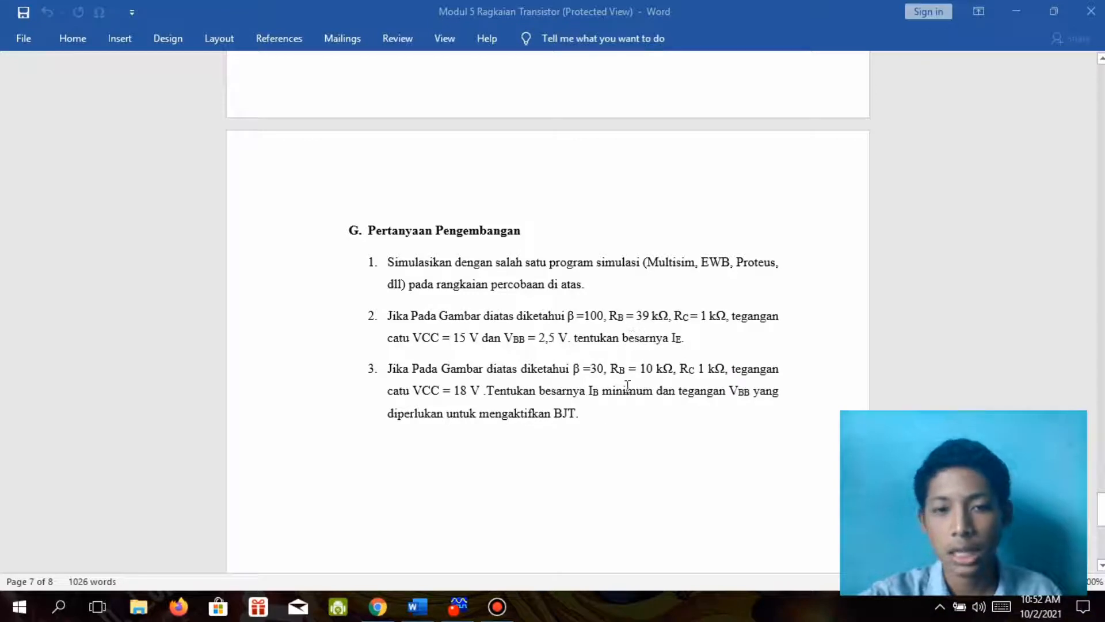
{"action": "left_click", "coordinate": [458, 607]}
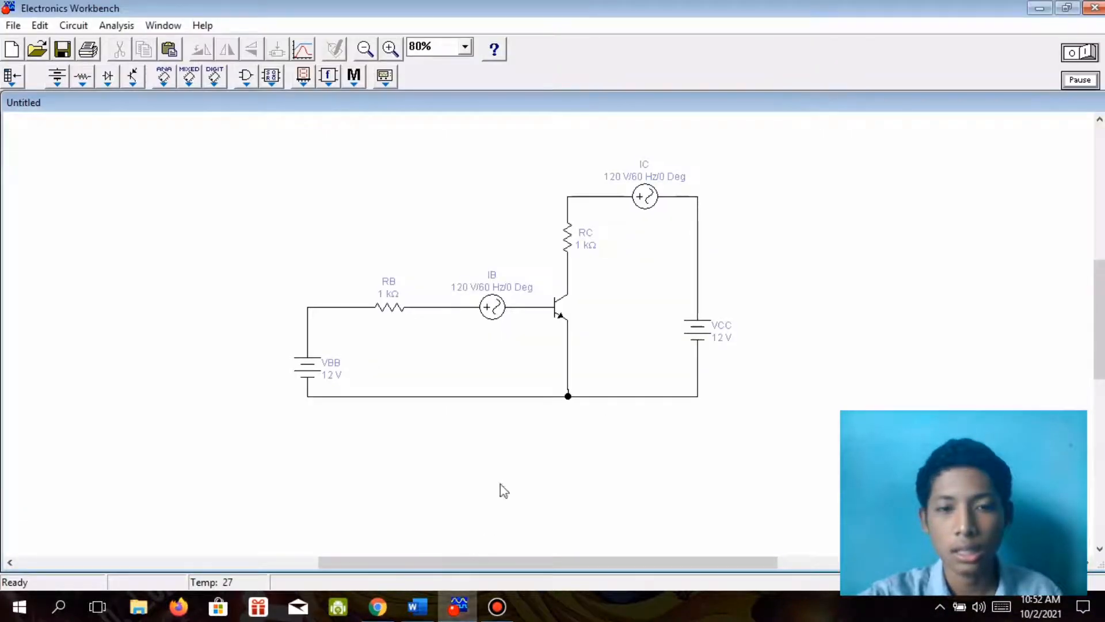
Set the voltage of the VBB battery to 2.5 V.
{"action": "left_click", "coordinate": [315, 377]}
{"action": "double_click", "coordinate": [316, 378]}
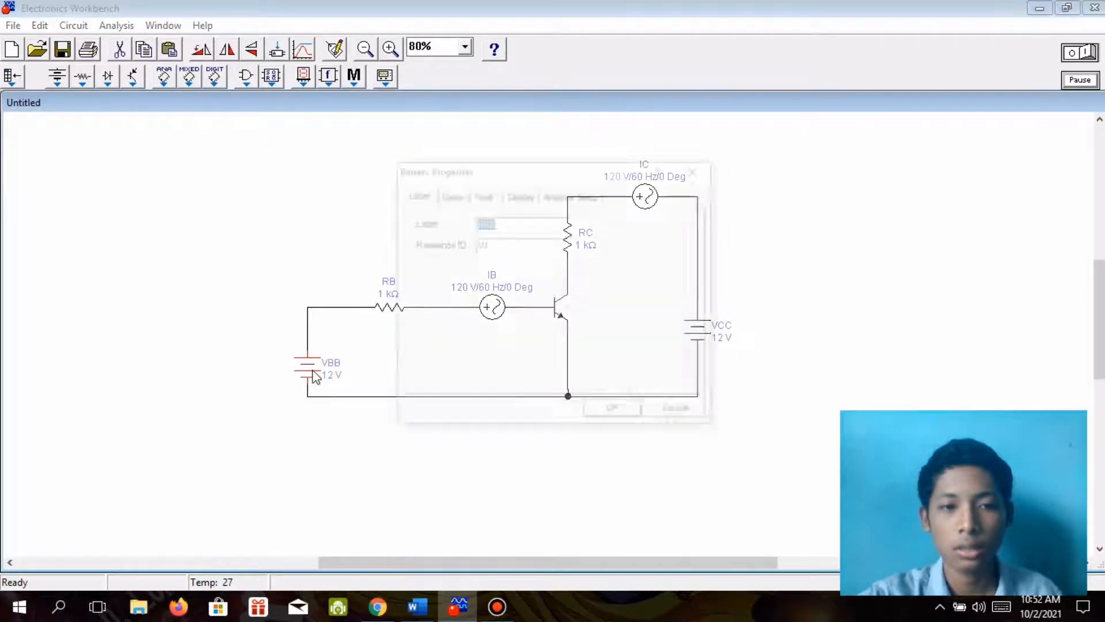
{"action": "left_click", "coordinate": [448, 195]}
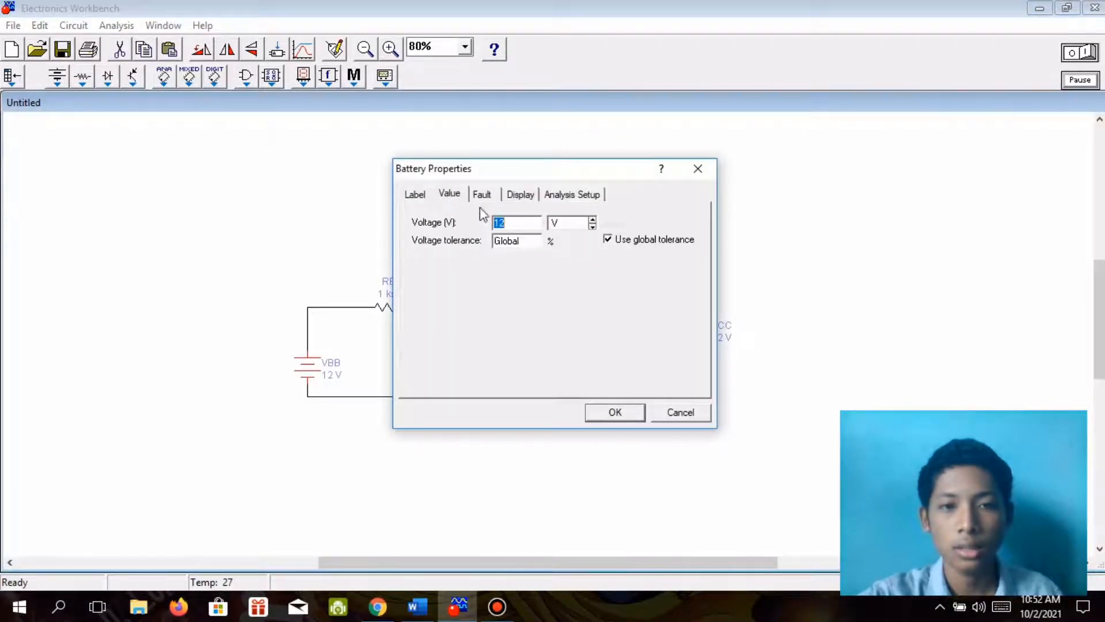
{"action": "left_click", "coordinate": [513, 224]}
{"action": "key", "text": "BackSpace"}
{"action": "key", "text": "BackSpace"}
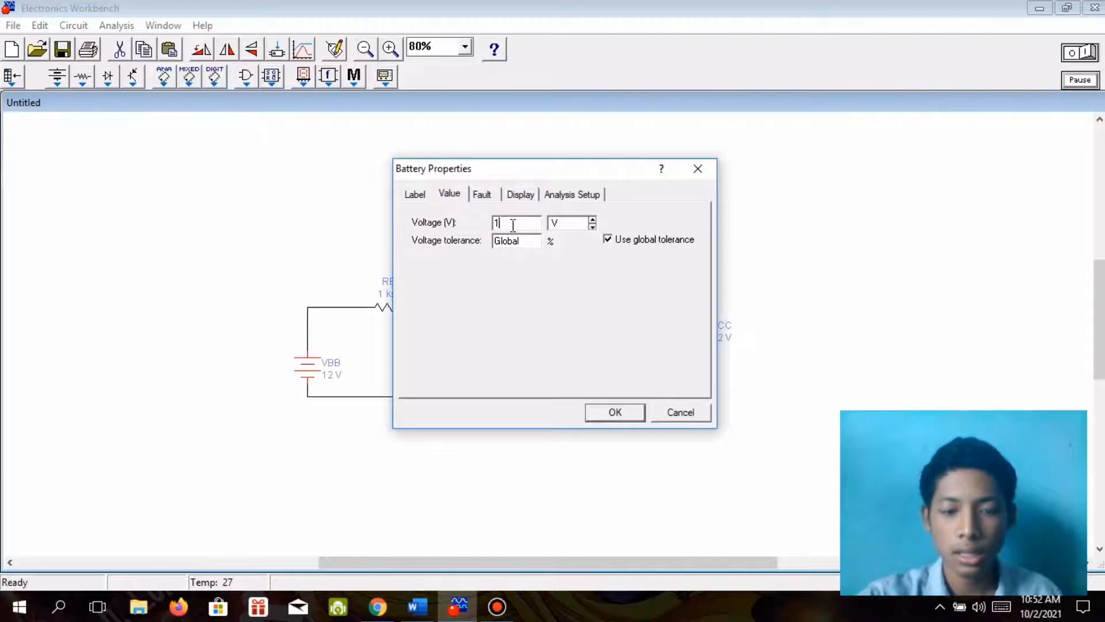
{"action": "type", "text": "2"}
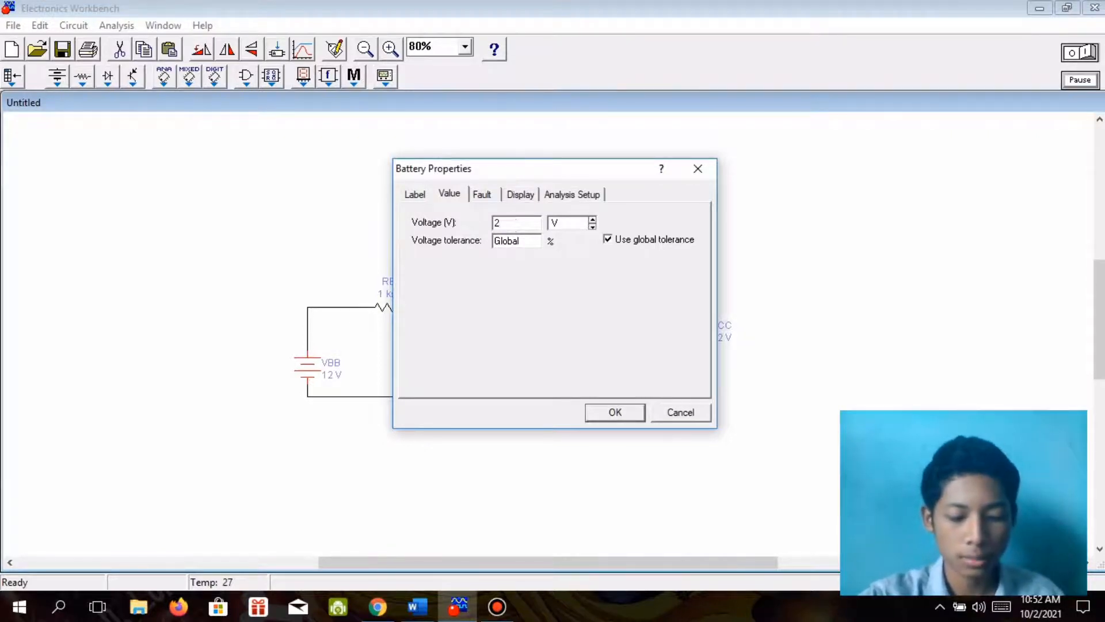
{"action": "type", "text": ".5"}
{"action": "key", "text": "Return"}
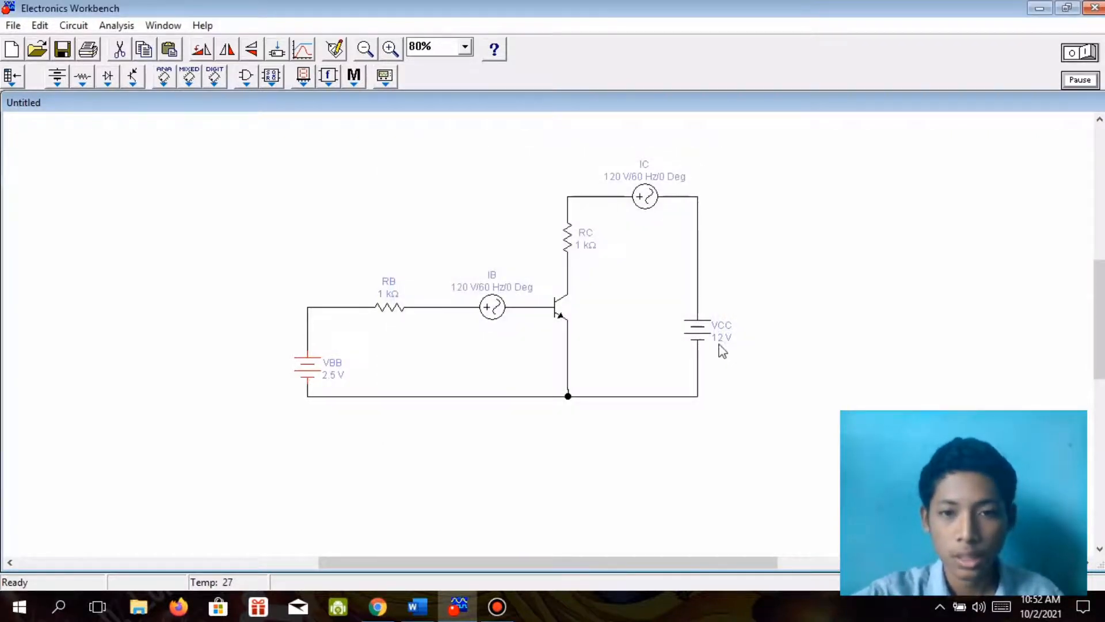
Check the supply voltage in the Word questions and set the VCC battery to 15 V in Electronics Workbench.
{"action": "left_click", "coordinate": [705, 346]}
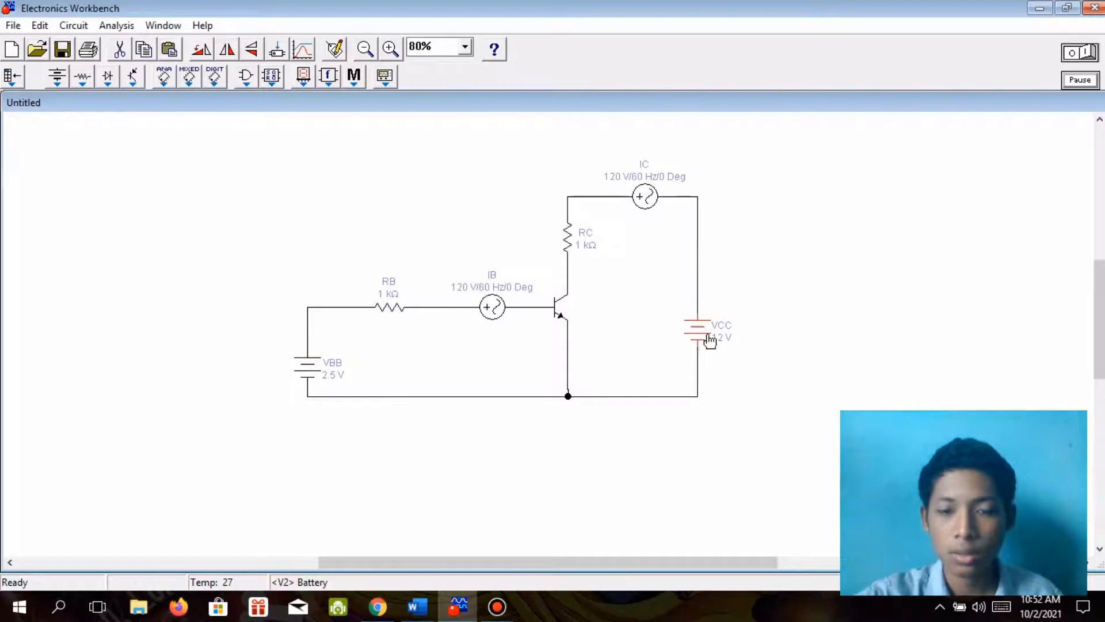
{"action": "double_click", "coordinate": [710, 341]}
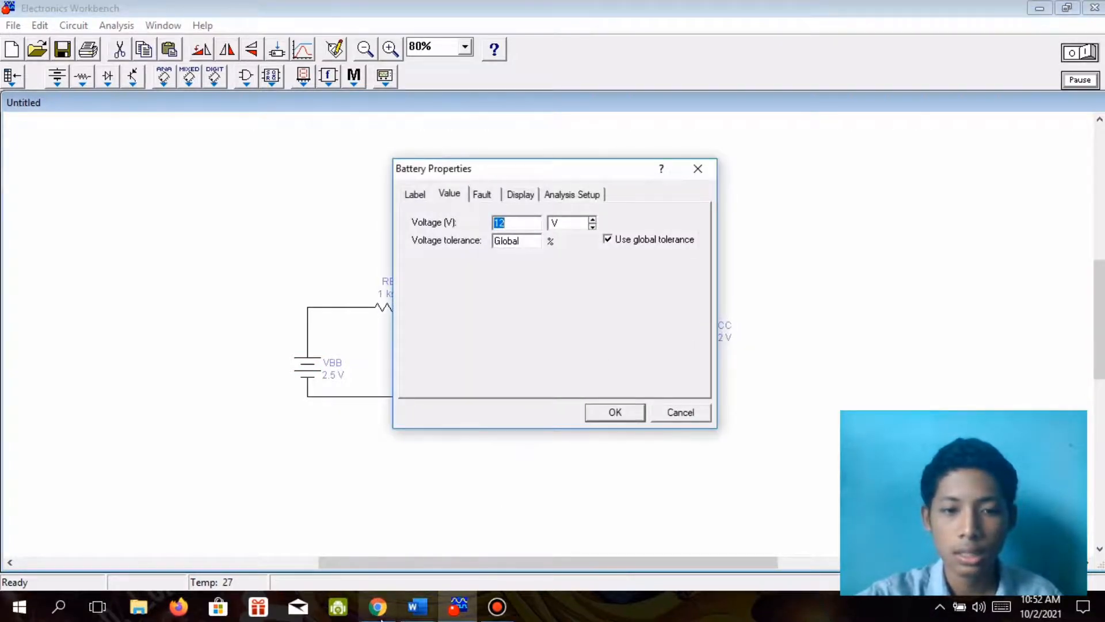
{"action": "left_click", "coordinate": [413, 619]}
{"action": "left_click", "coordinate": [412, 619]}
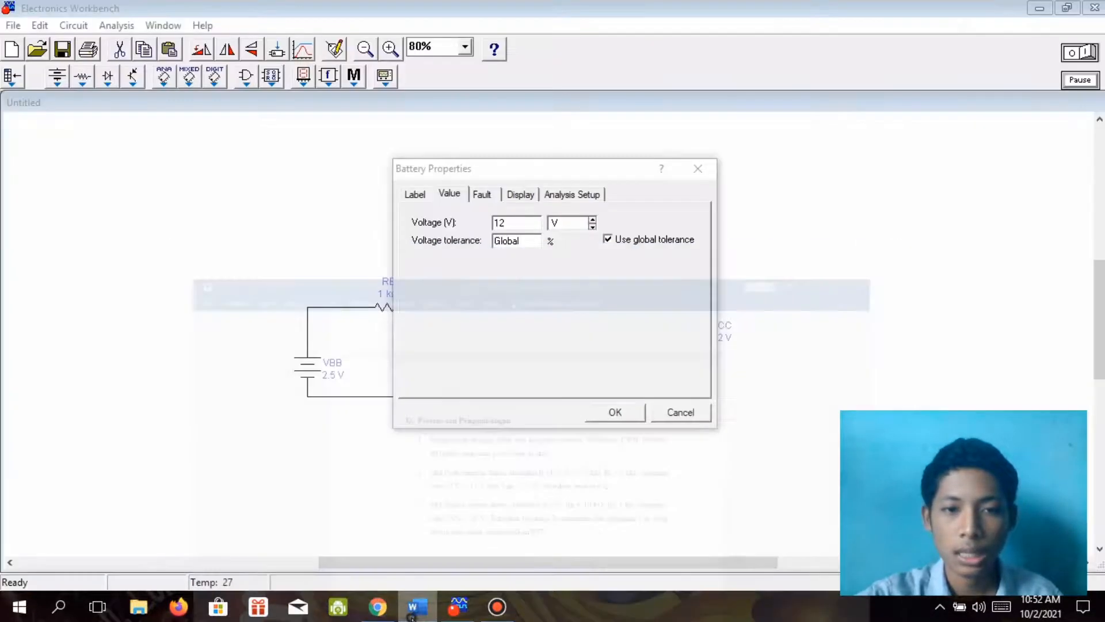
{"action": "left_click", "coordinate": [412, 619]}
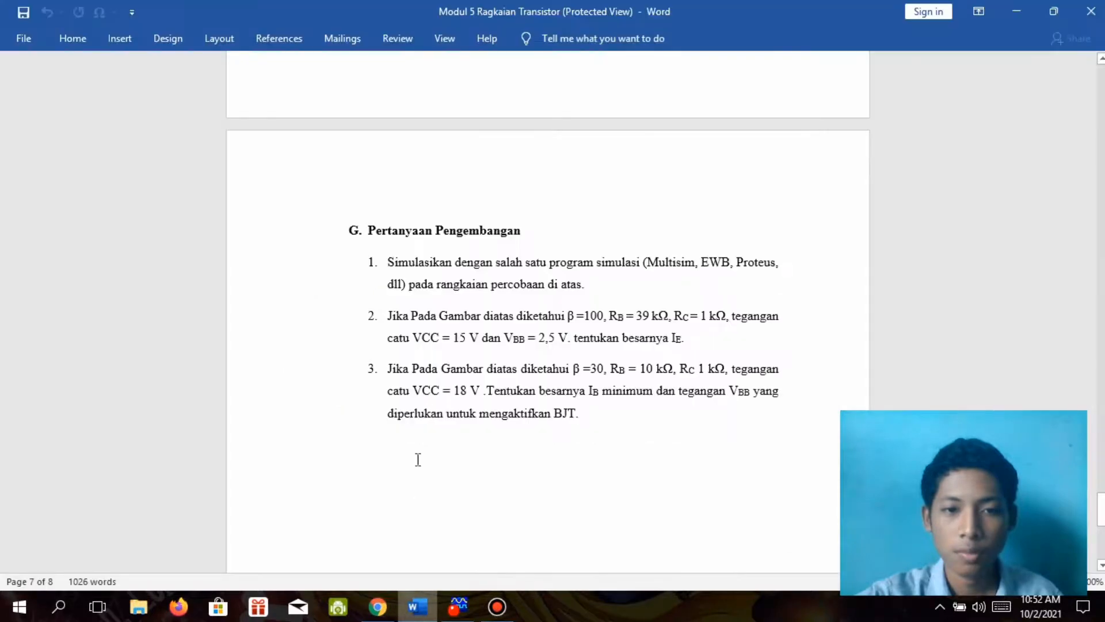
{"action": "left_click", "coordinate": [458, 611]}
{"action": "type", "text": "15"}
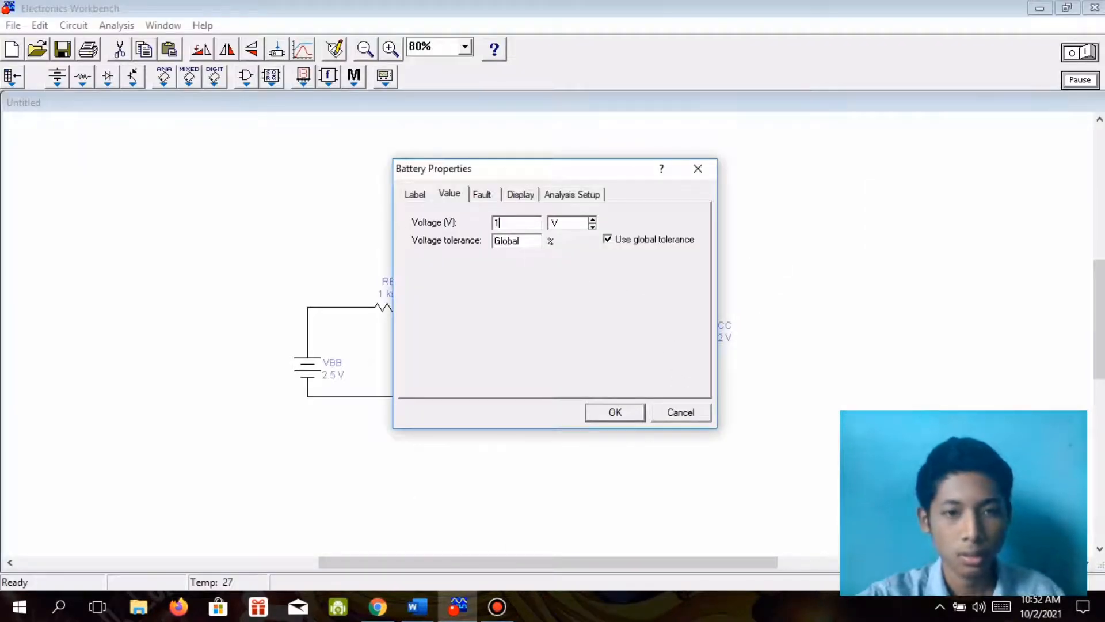
{"action": "left_click", "coordinate": [605, 413]}
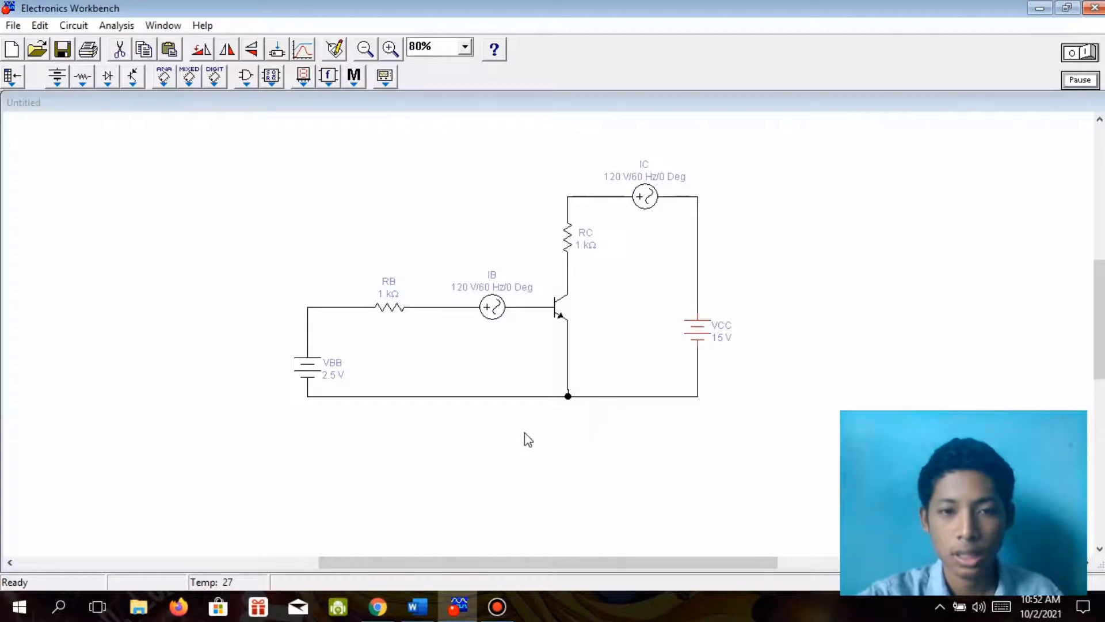
Check the resistor values in the Word questions and set RB to 39 kΩ in Electronics Workbench.
{"action": "left_click", "coordinate": [427, 611]}
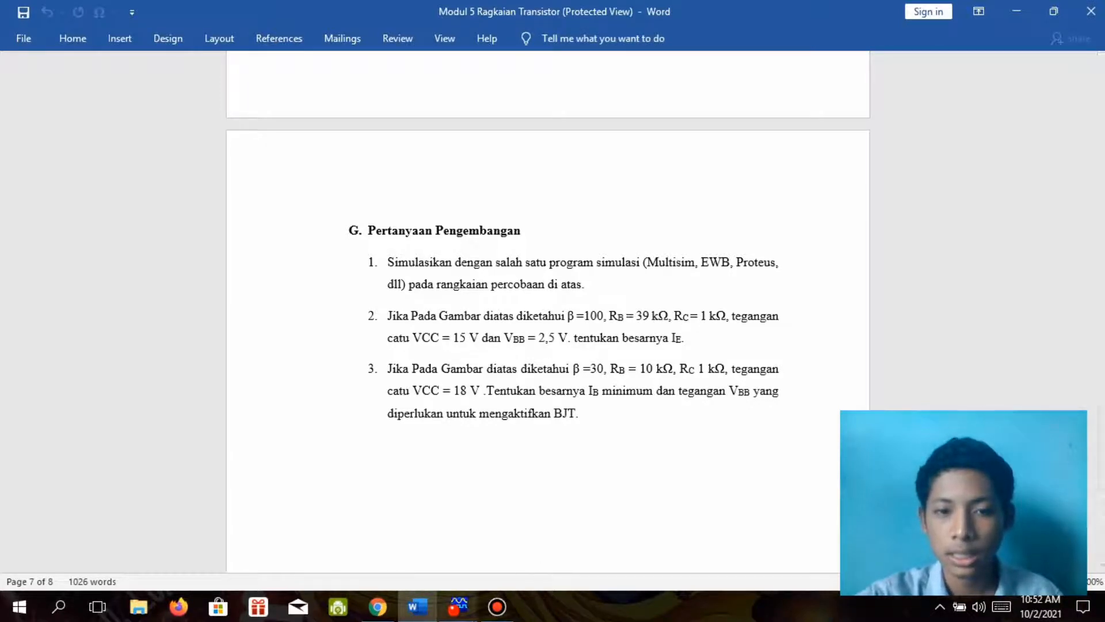
{"action": "left_click", "coordinate": [458, 607]}
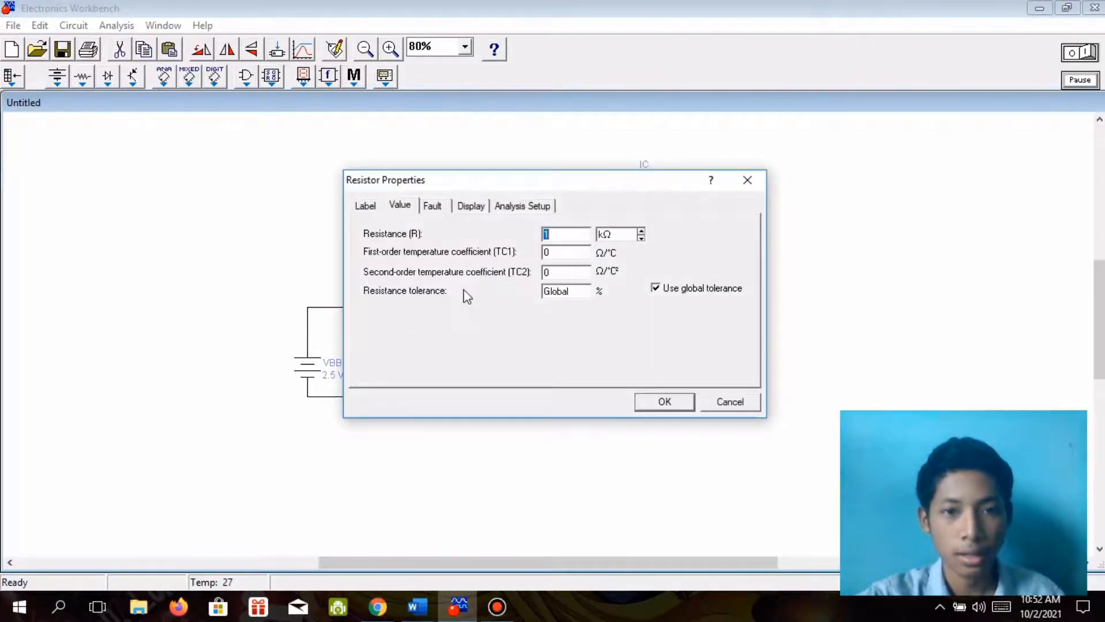
{"action": "type", "text": "39"}
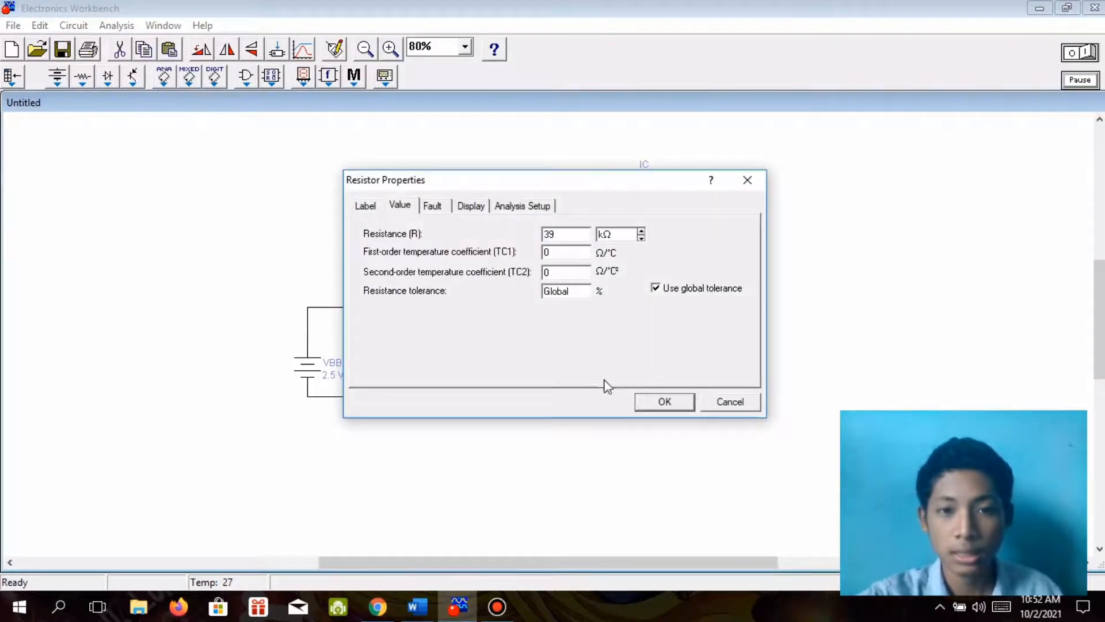
{"action": "left_click", "coordinate": [679, 410]}
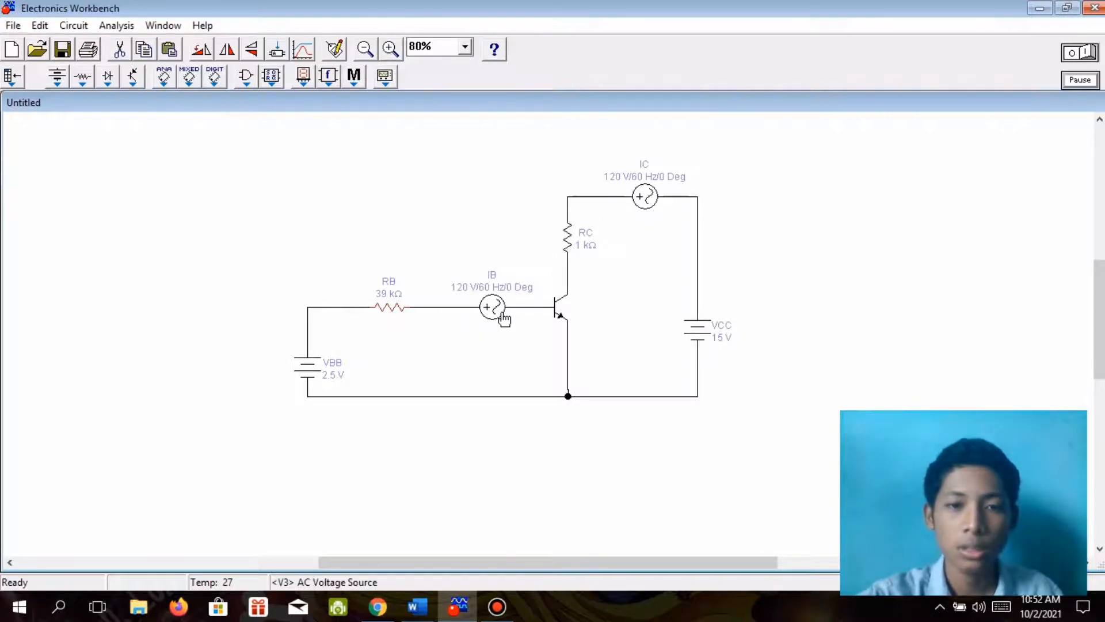
Reread question 2 in Word and set the IB source's voltage to 100 V in Electronics Workbench.
{"action": "left_click", "coordinate": [433, 610]}
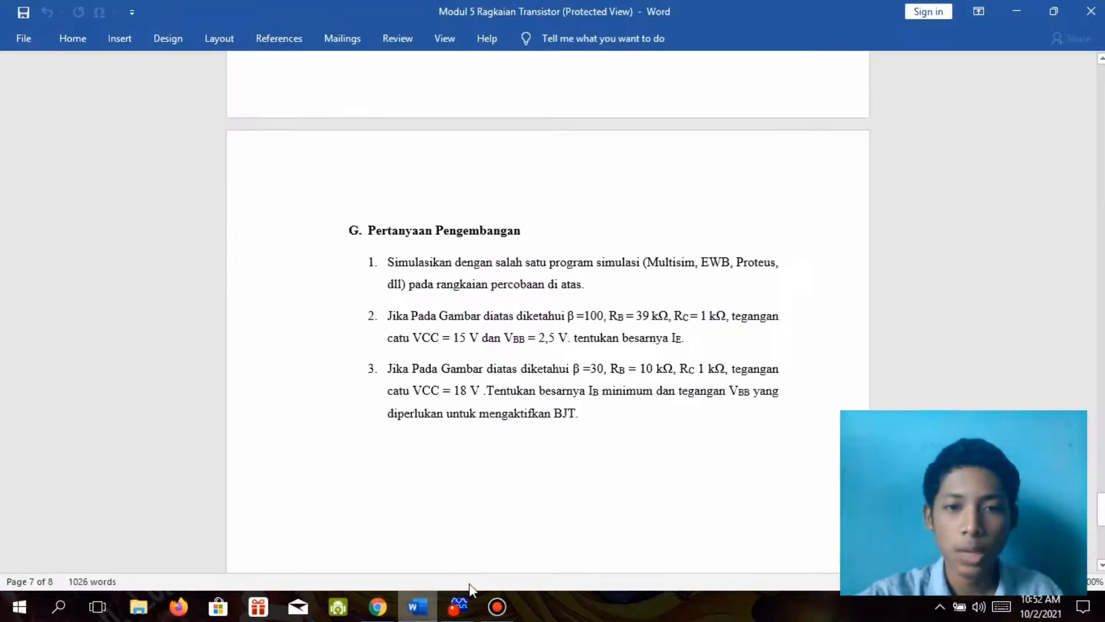
{"action": "mouse_move", "coordinate": [407, 619]}
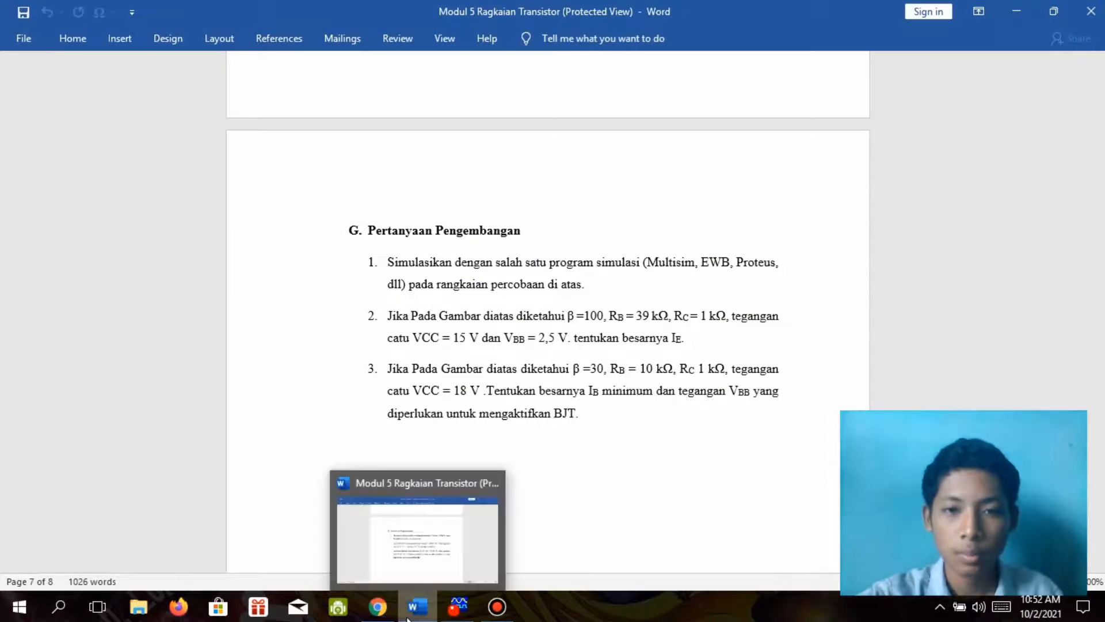
{"action": "left_click", "coordinate": [410, 618]}
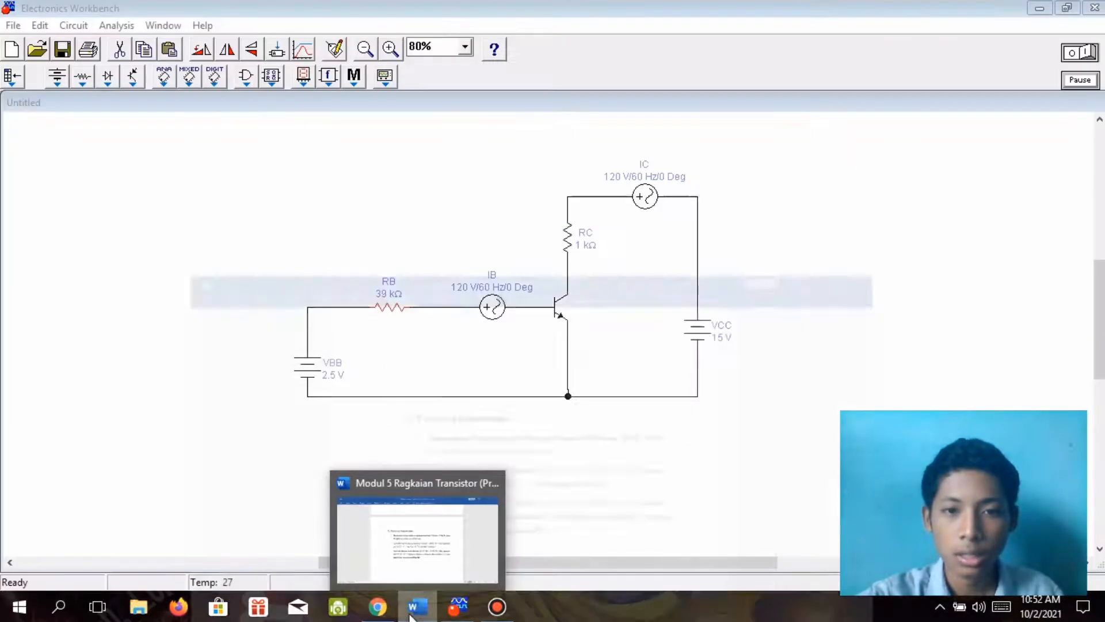
{"action": "double_click", "coordinate": [492, 308]}
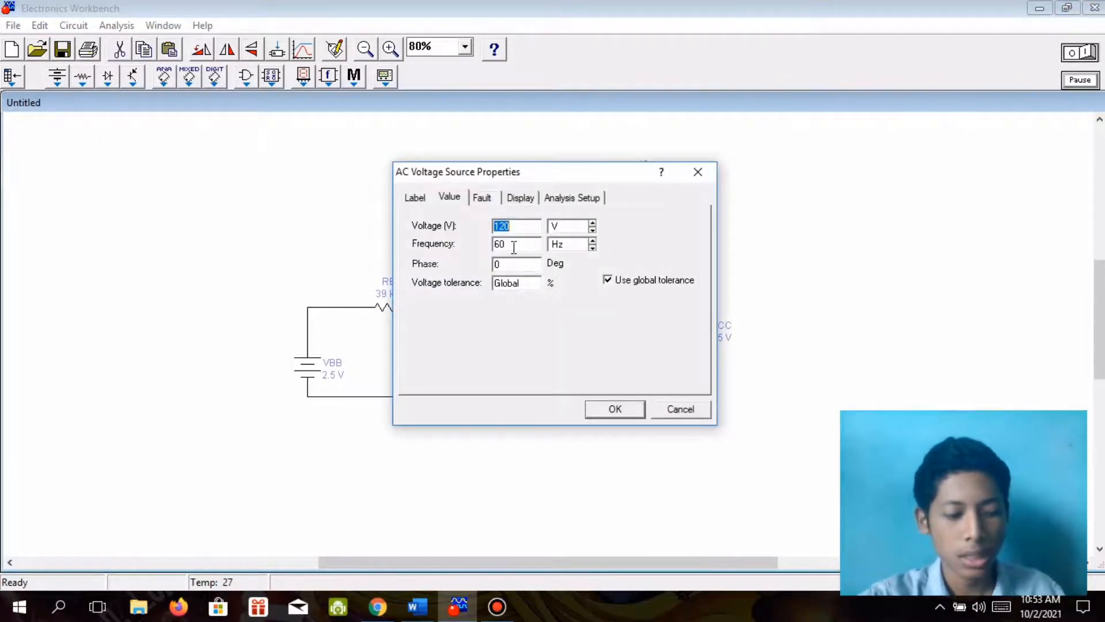
{"action": "type", "text": "100"}
{"action": "left_click", "coordinate": [624, 406]}
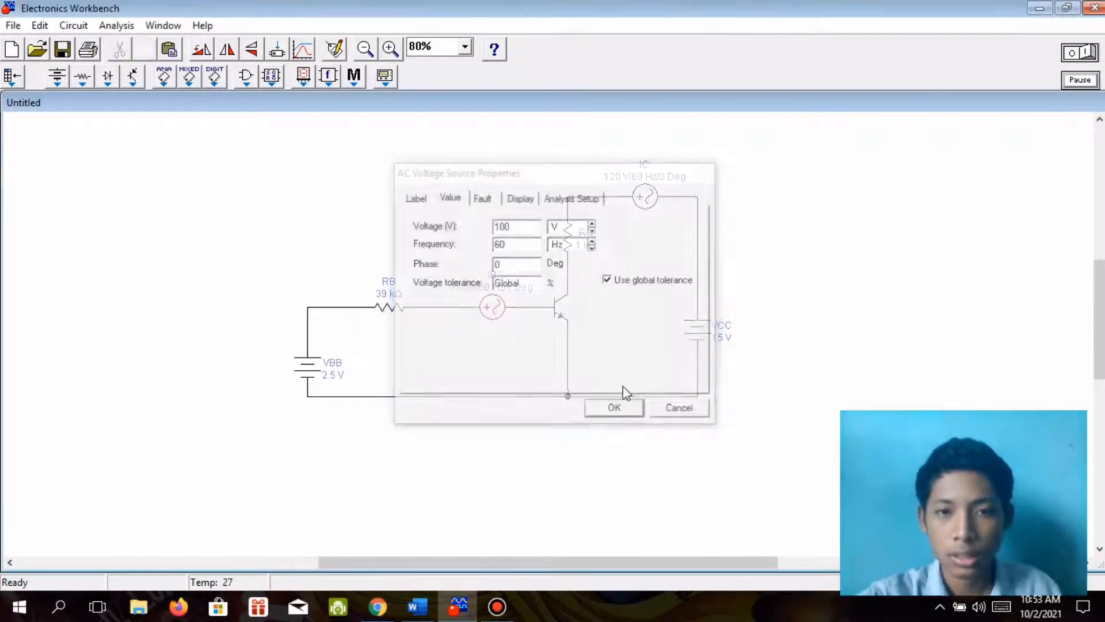
Set the voltage of the IC source in the collector branch to 100 V.
{"action": "double_click", "coordinate": [643, 200]}
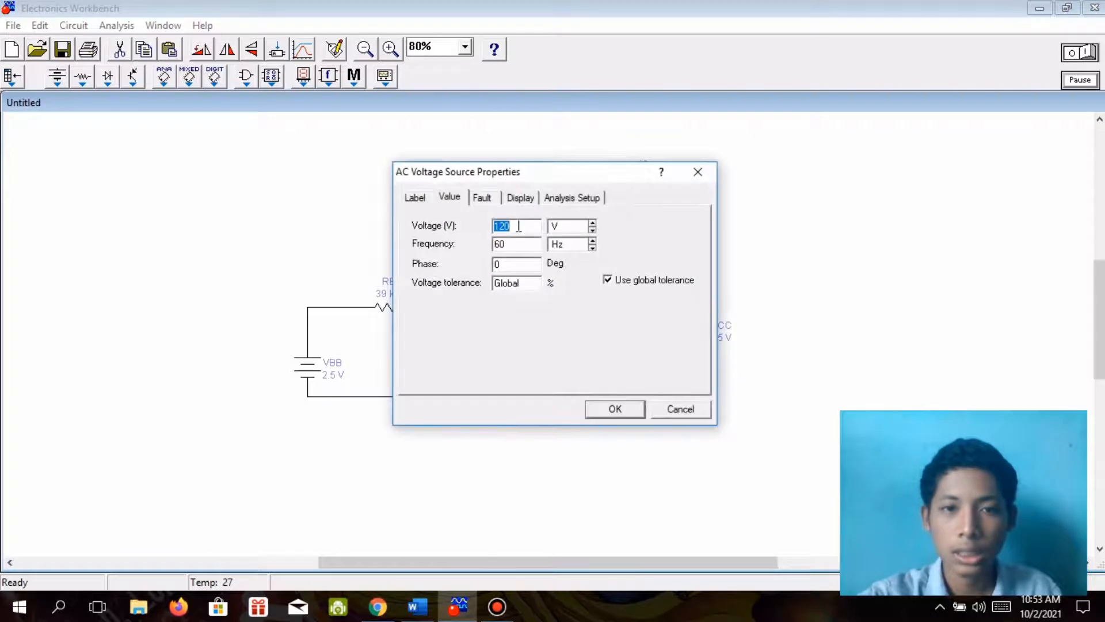
{"action": "type", "text": "100"}
{"action": "key", "text": "BackSpace"}
{"action": "key", "text": "BackSpace"}
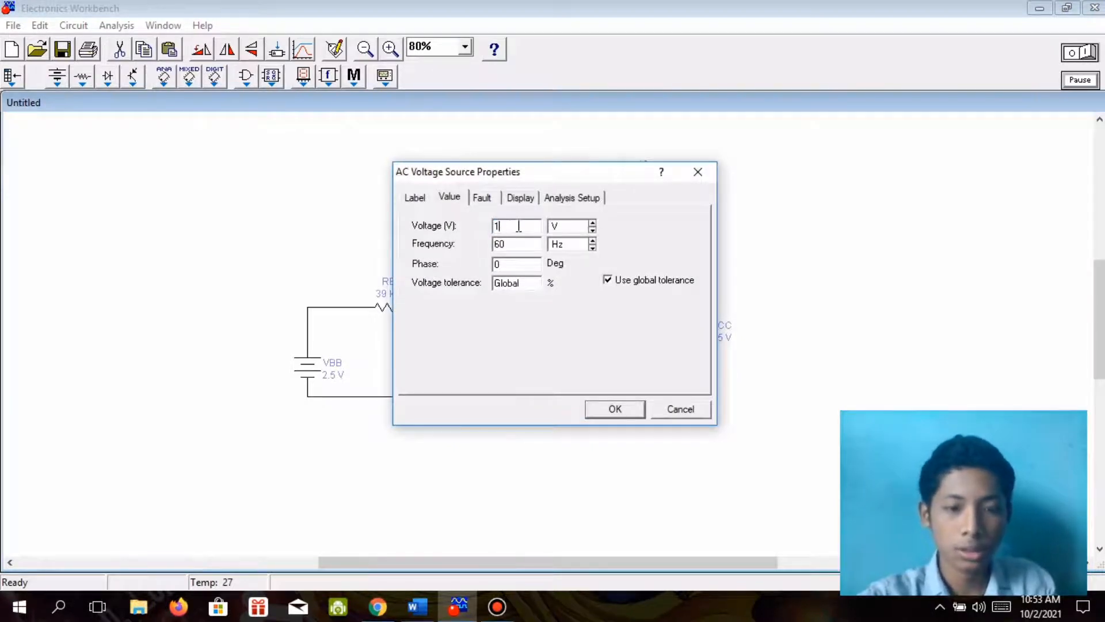
{"action": "type", "text": "00"}
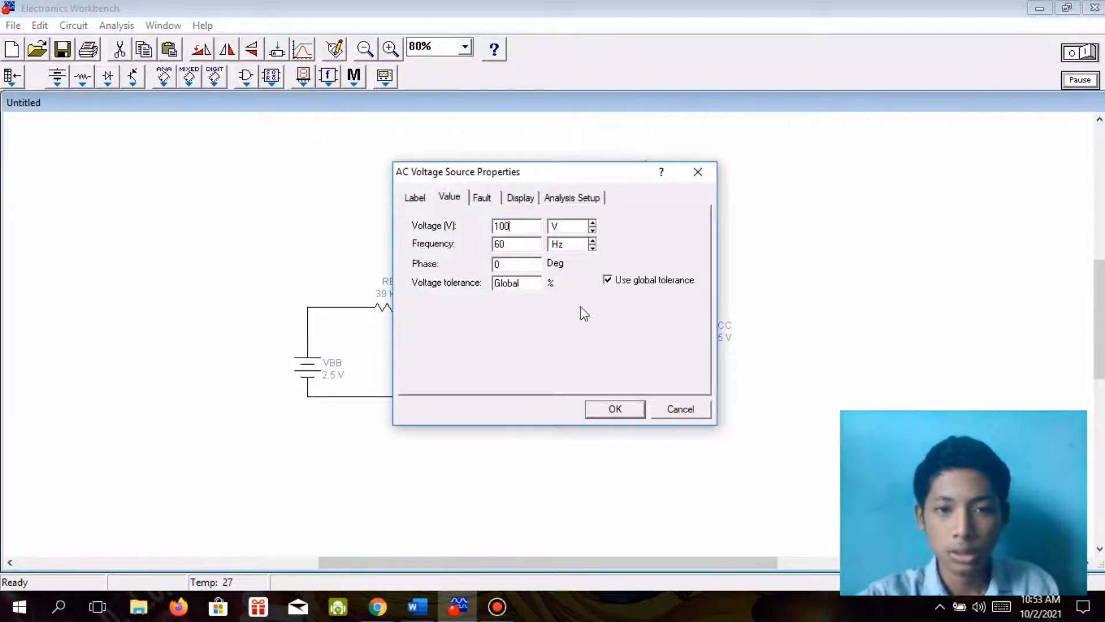
{"action": "left_click", "coordinate": [611, 411]}
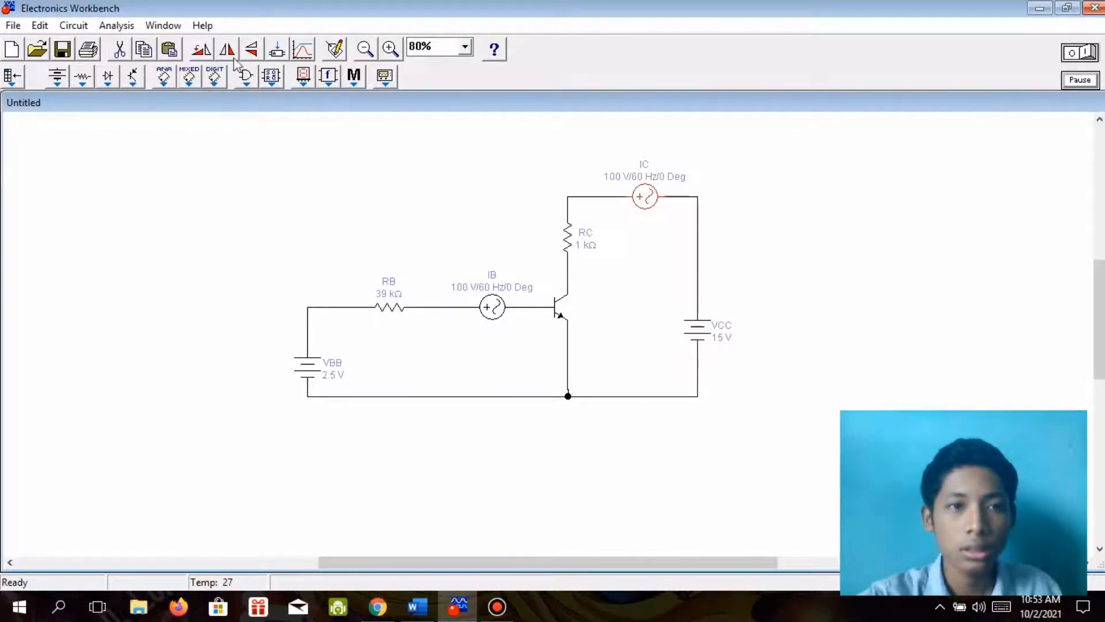
Place a multimeter from the instruments below the circuit, under the emitter junction.
{"action": "left_click", "coordinate": [386, 76]}
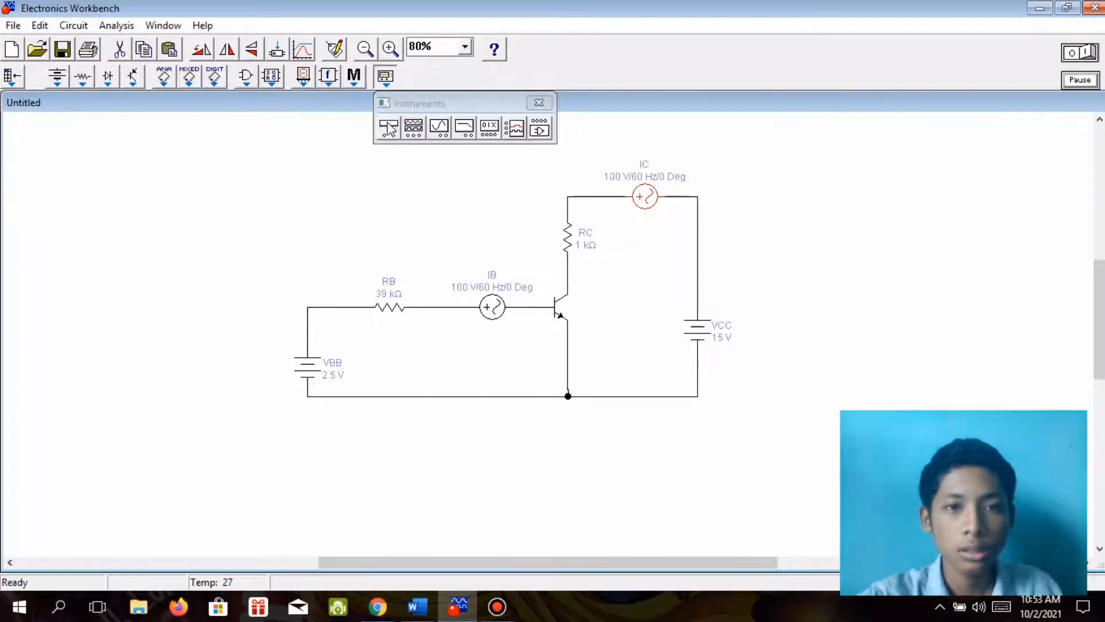
{"action": "left_click_drag", "start_coordinate": [388, 137], "coordinate": [575, 468]}
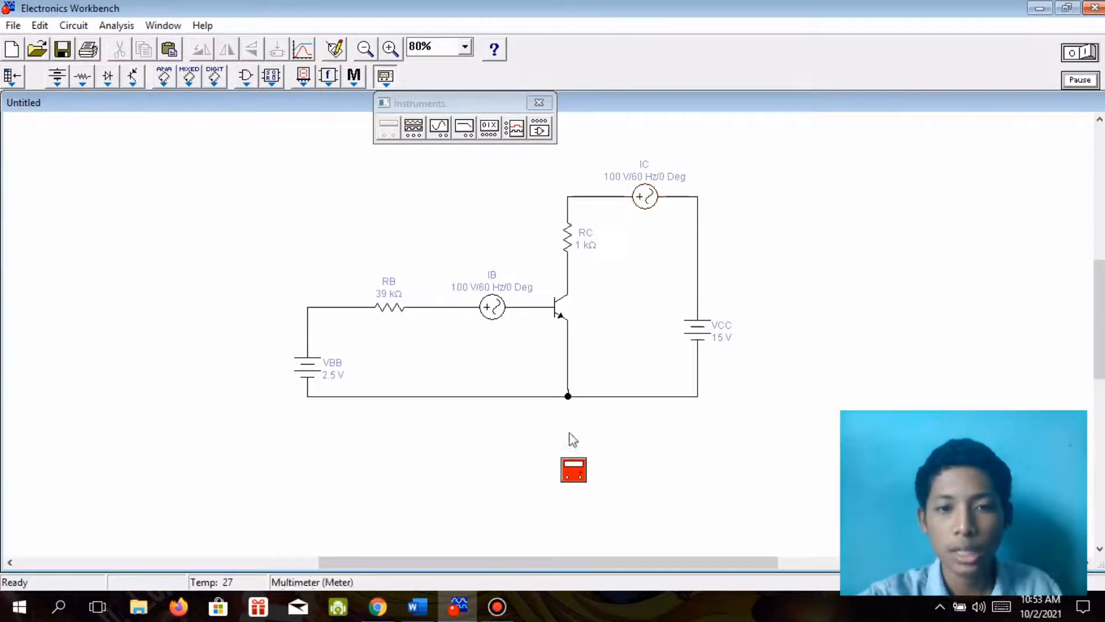
{"action": "left_click", "coordinate": [540, 103]}
{"action": "left_click", "coordinate": [592, 471]}
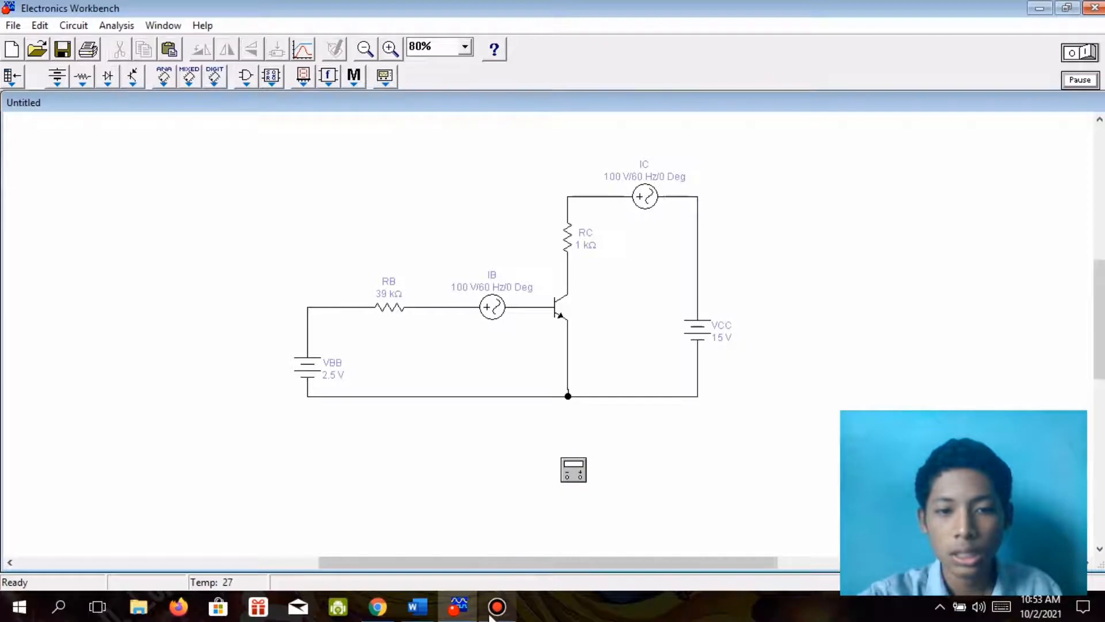
Recheck the questions in Word, return to Electronics Workbench and nudge the multimeter slightly left beneath the emitter junction.
{"action": "left_click", "coordinate": [410, 607]}
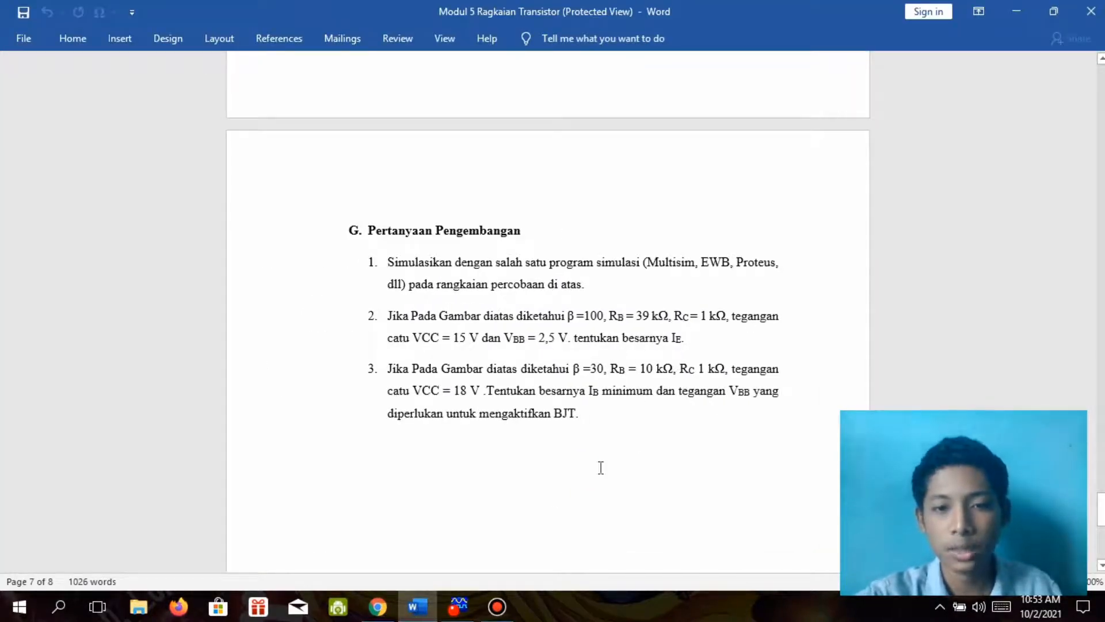
{"action": "left_click", "coordinate": [458, 607]}
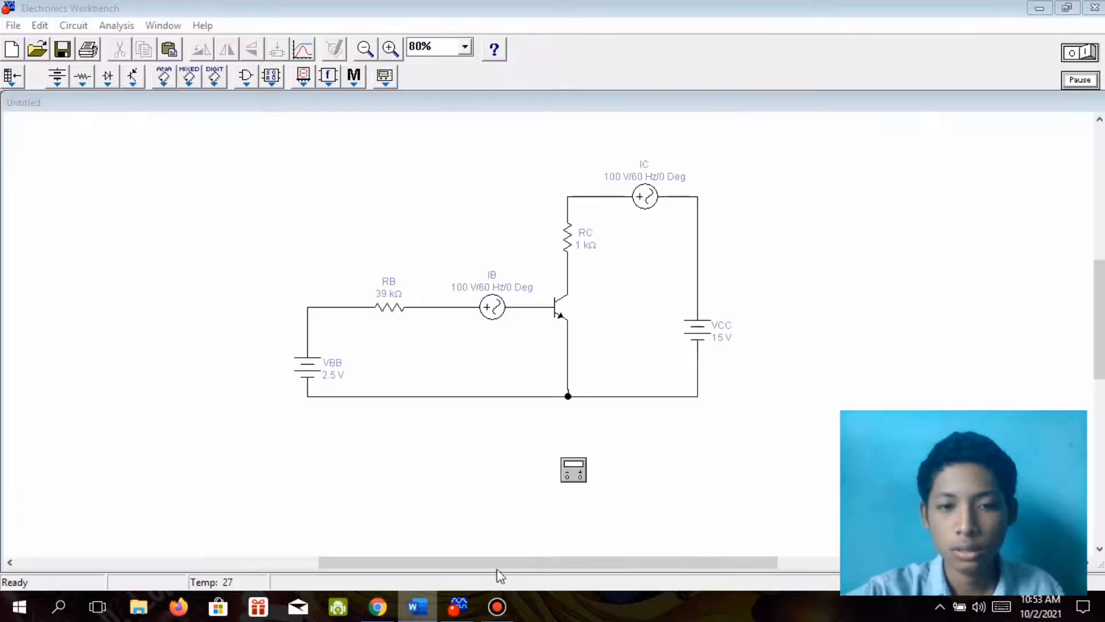
{"action": "left_click_drag", "start_coordinate": [574, 475], "coordinate": [570, 476]}
{"action": "left_click", "coordinate": [570, 470]}
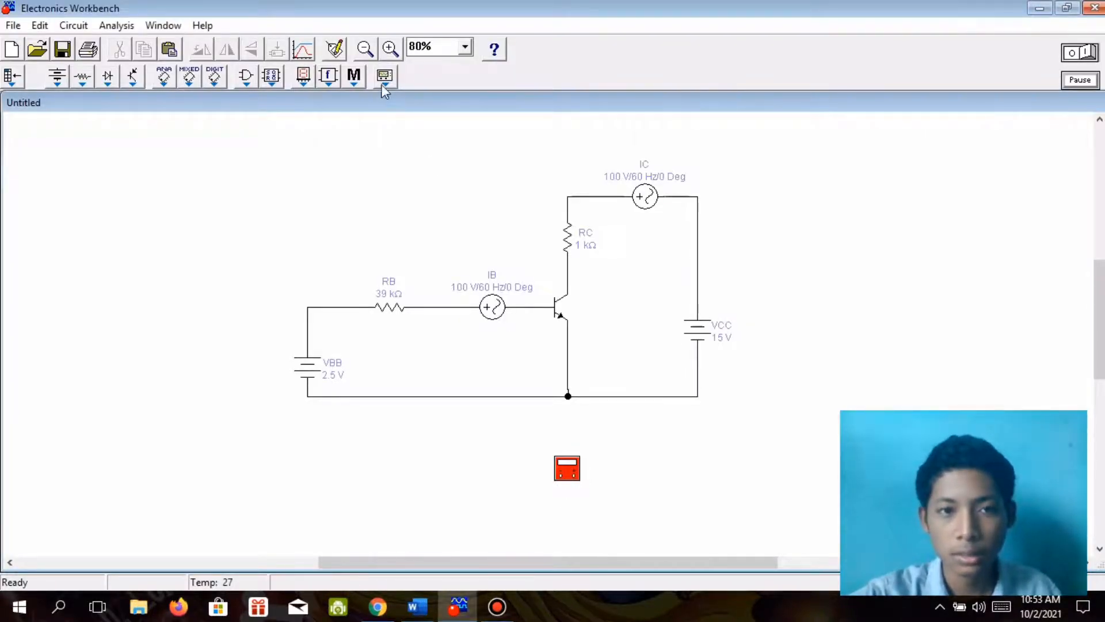
{"action": "left_click", "coordinate": [598, 494]}
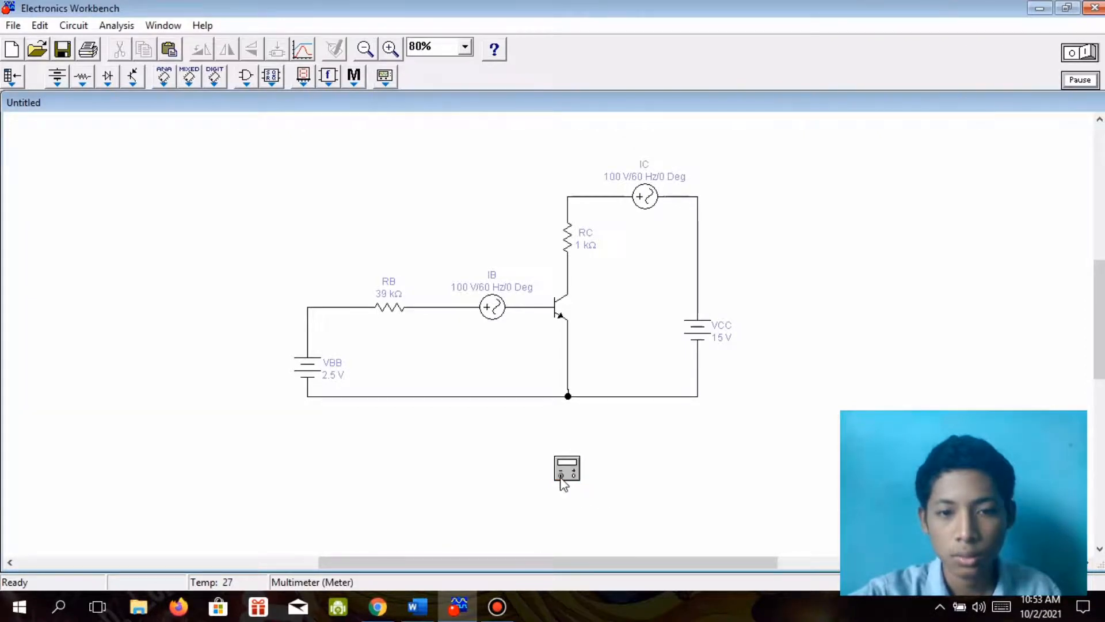
Wire the multimeter's negative terminal to the base wire and its positive terminal to the emitter wire, and open the multimeter's display.
{"action": "left_click_drag", "start_coordinate": [559, 459], "coordinate": [529, 307]}
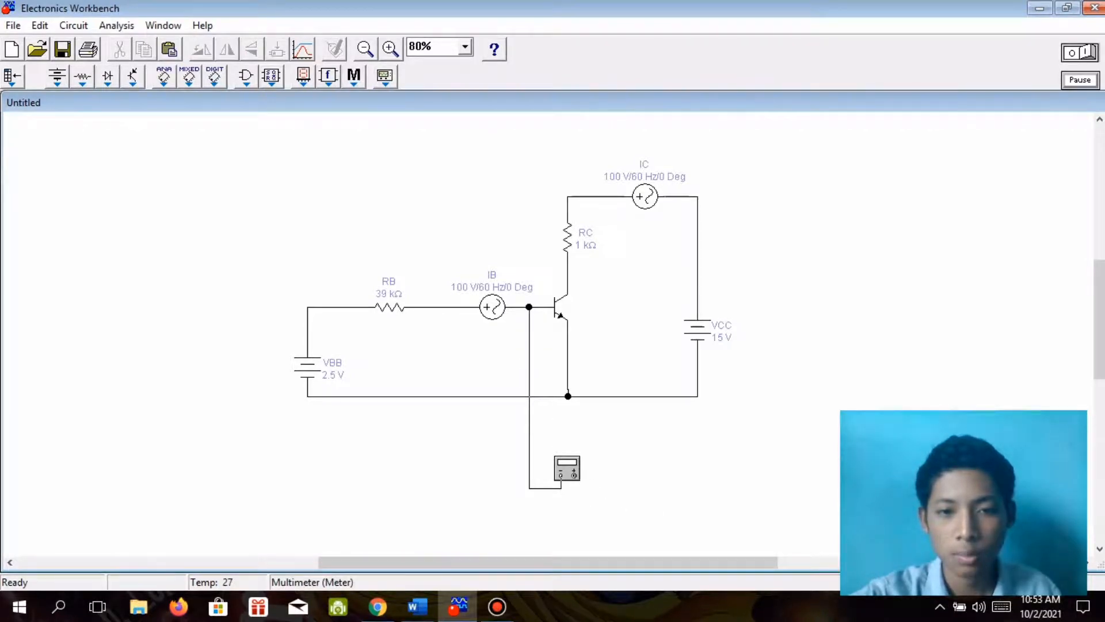
{"action": "left_click_drag", "start_coordinate": [574, 475], "coordinate": [568, 372]}
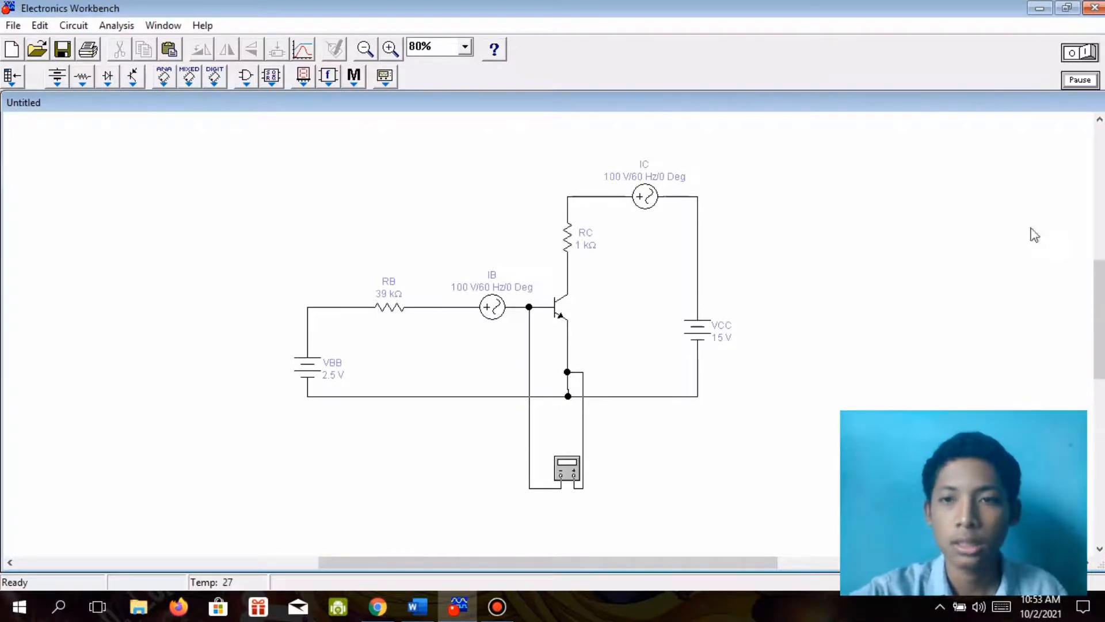
{"action": "double_click", "coordinate": [570, 473]}
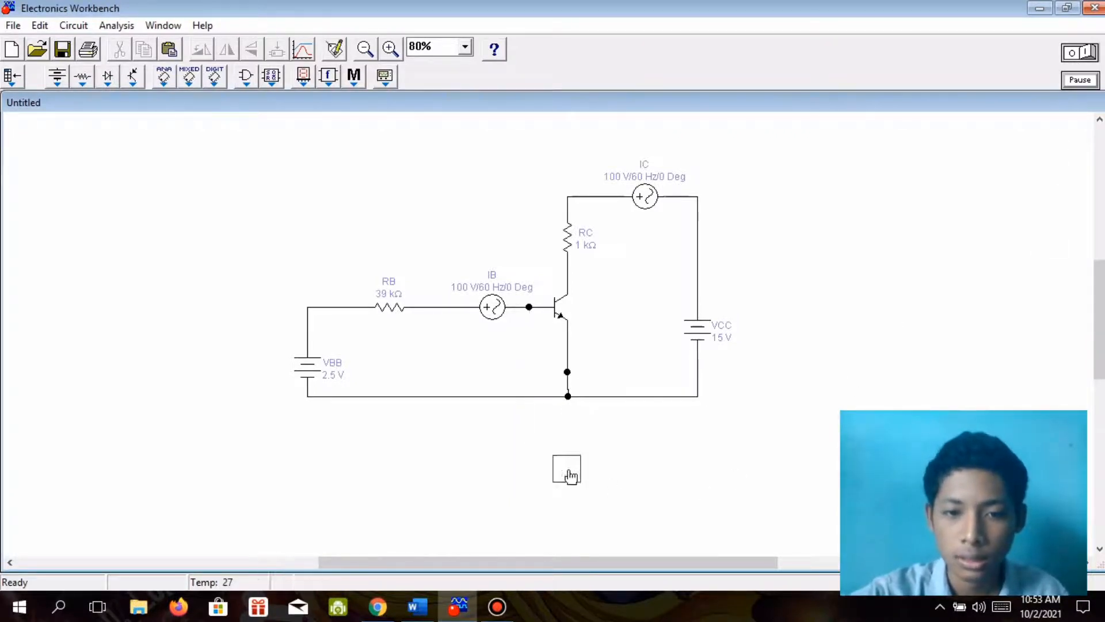
{"action": "left_click", "coordinate": [457, 593]}
{"action": "left_click", "coordinate": [457, 593]}
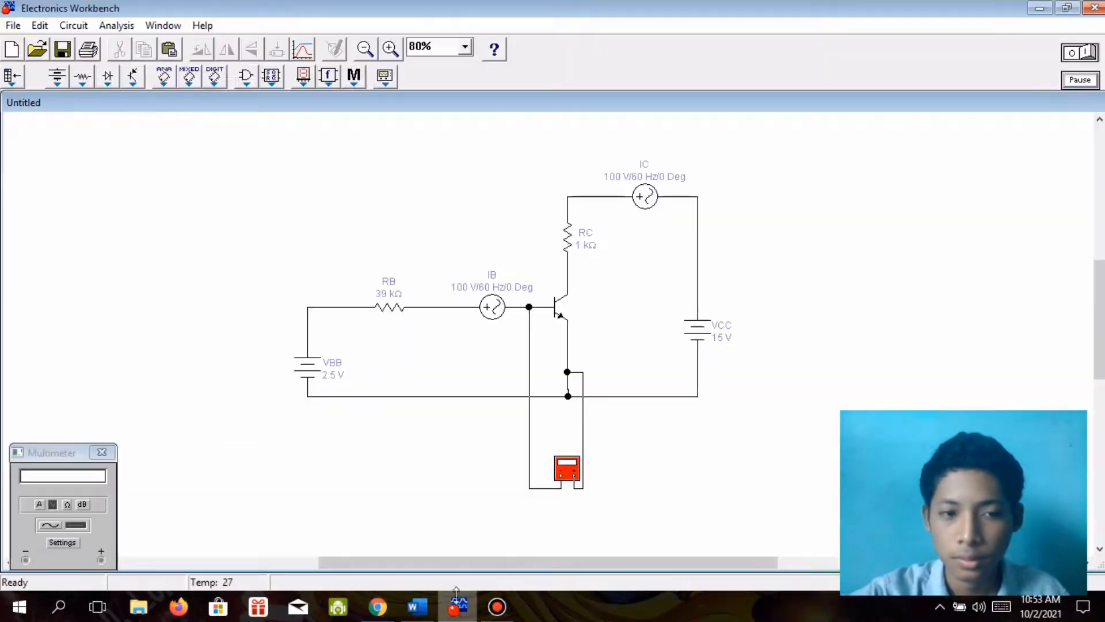
Run the simulation, switch the multimeter from voltage to current measurement, and close its display after reading it.
{"action": "left_click", "coordinate": [1078, 53]}
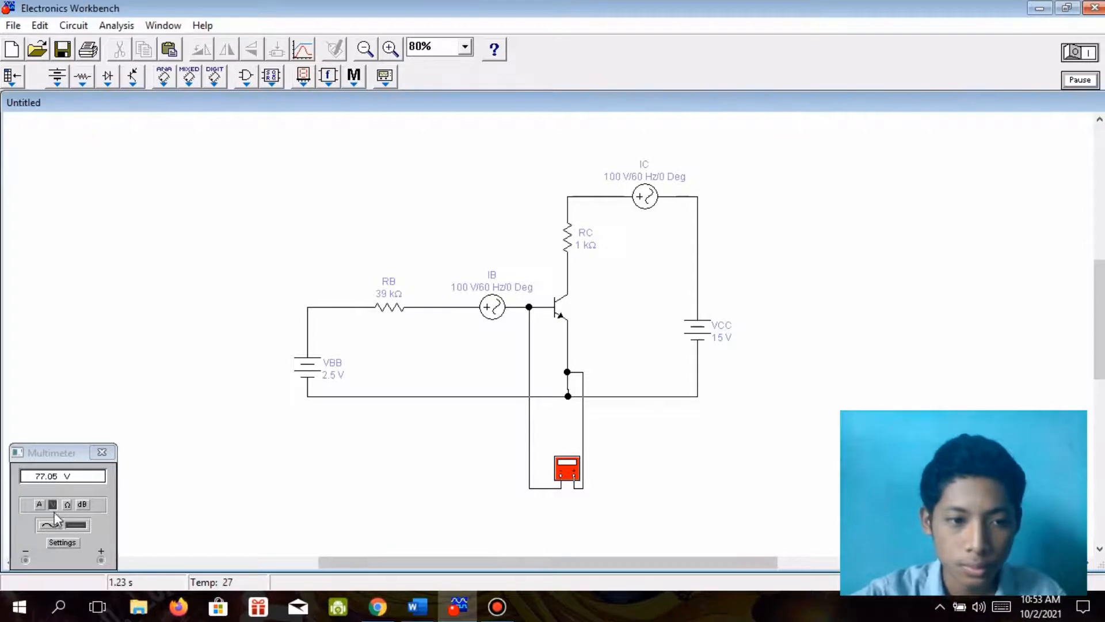
{"action": "left_click", "coordinate": [39, 504]}
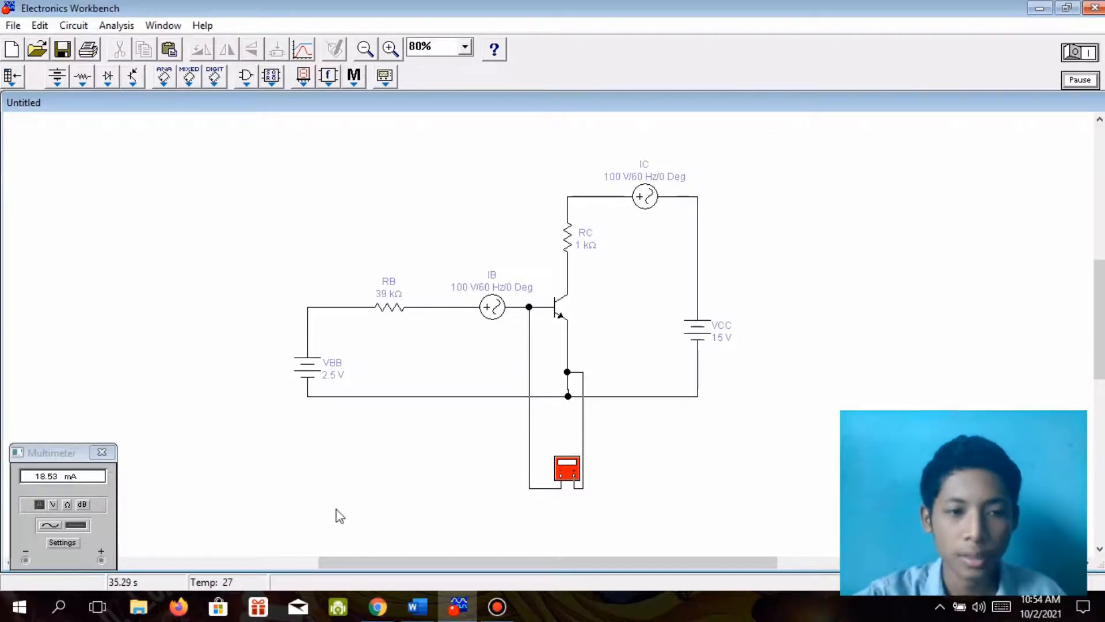
{"action": "left_click", "coordinate": [112, 455]}
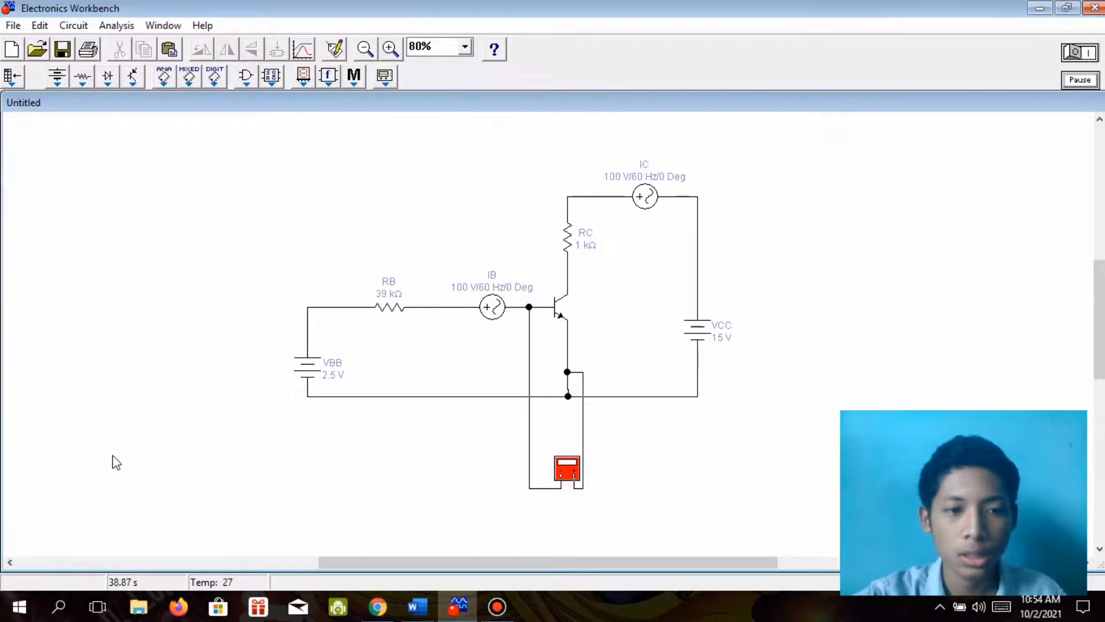
Read development question 3 in the Word module and return to Electronics Workbench.
{"action": "left_click", "coordinate": [429, 610]}
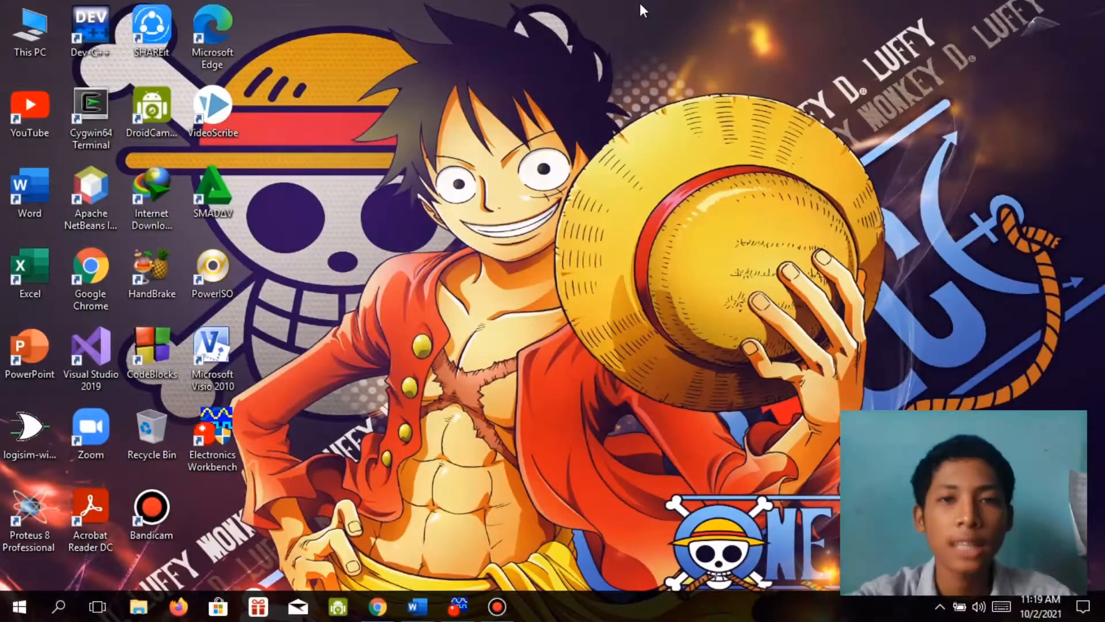
{"action": "left_click", "coordinate": [433, 606]}
{"action": "scroll", "coordinate": [443, 527], "scroll_direction": "down", "scroll_amount": 1}
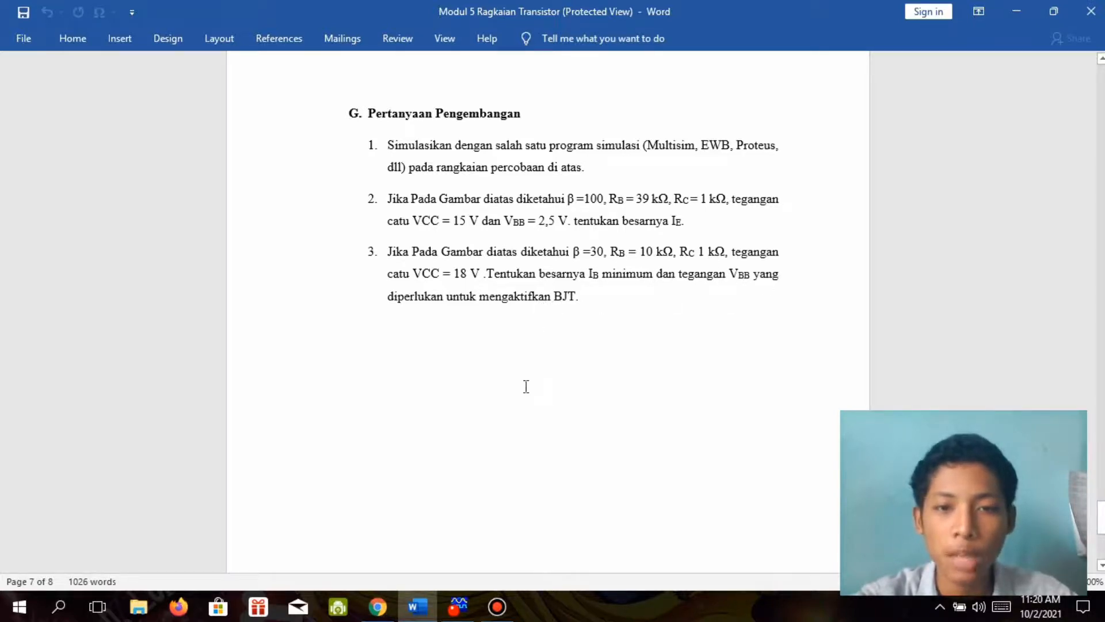
{"action": "left_click", "coordinate": [453, 613]}
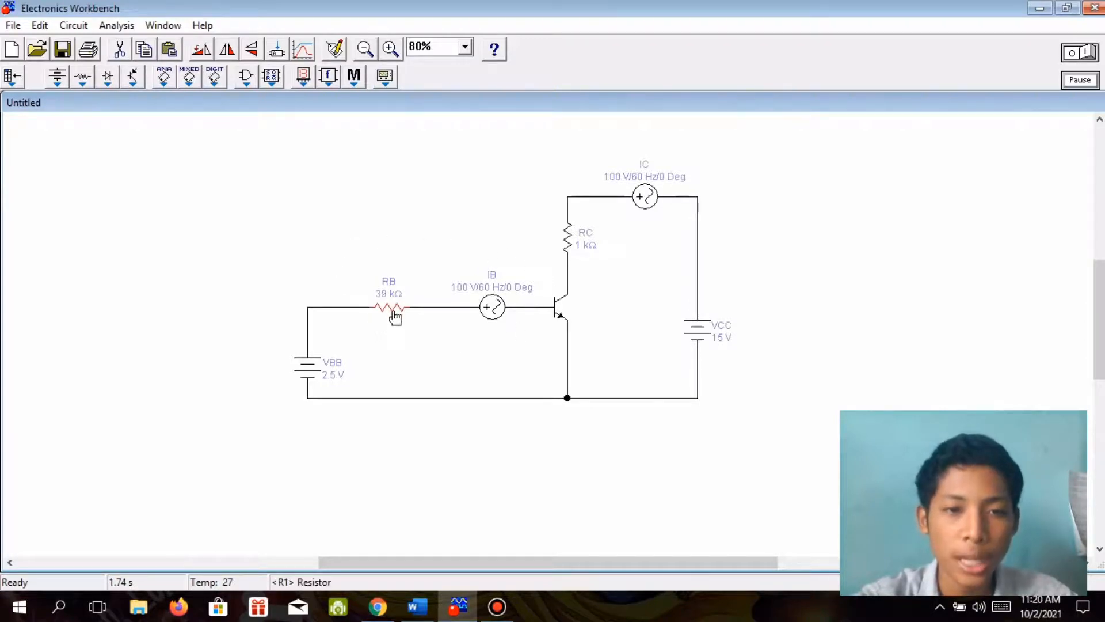
Set the voltage of the IB source in the base branch to 30 V.
{"action": "double_click", "coordinate": [496, 316]}
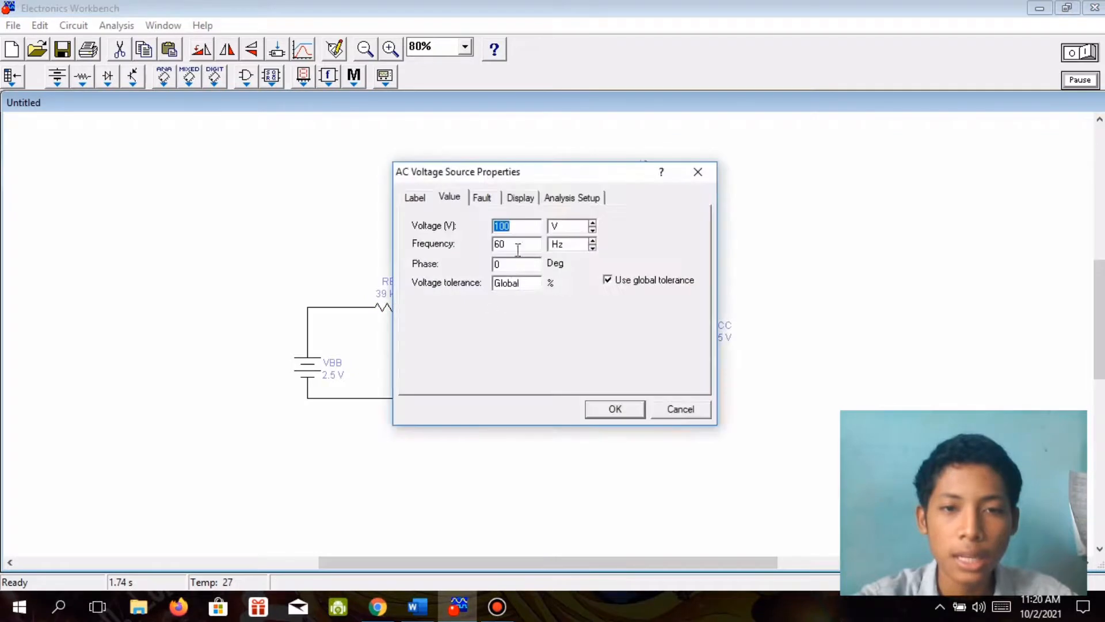
{"action": "left_click", "coordinate": [521, 230]}
{"action": "key", "text": "BackSpace"}
{"action": "key", "text": "BackSpace"}
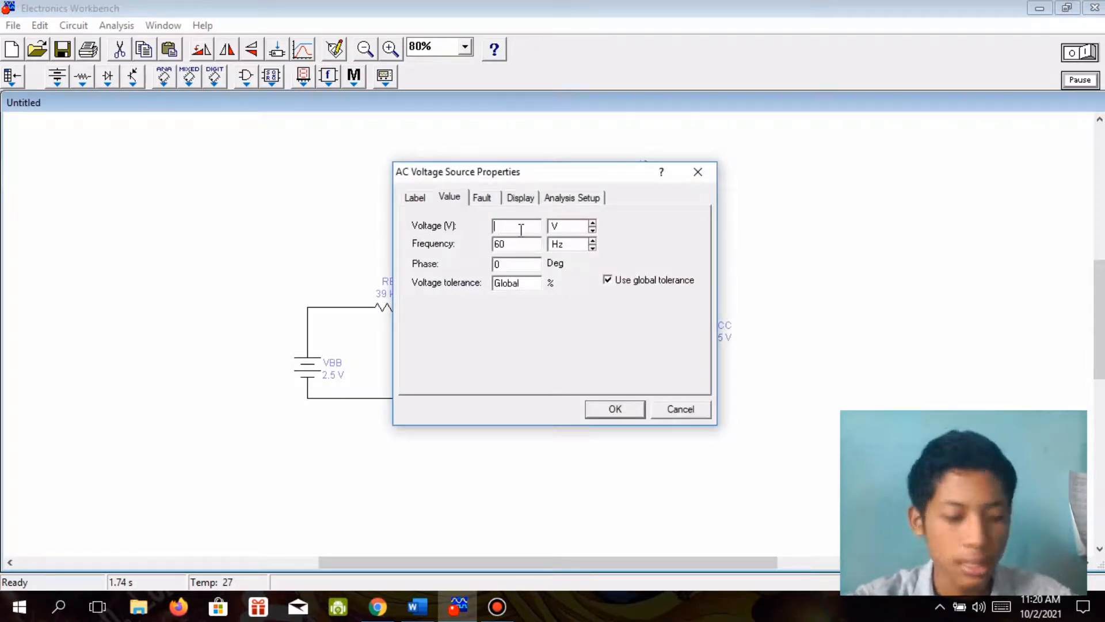
{"action": "type", "text": "30"}
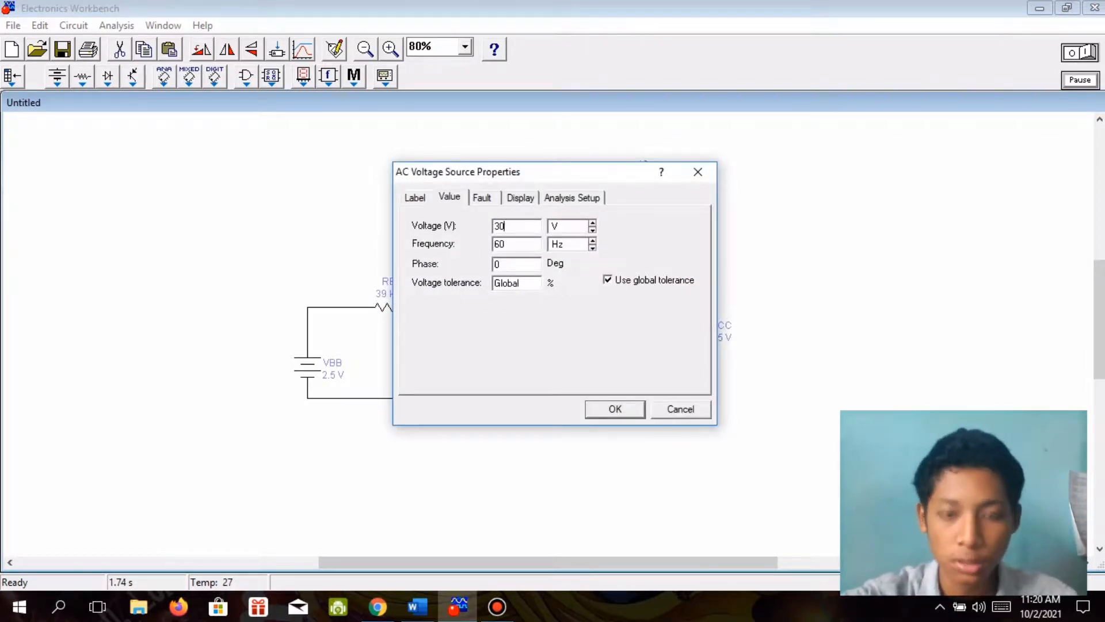
{"action": "key", "text": "Return"}
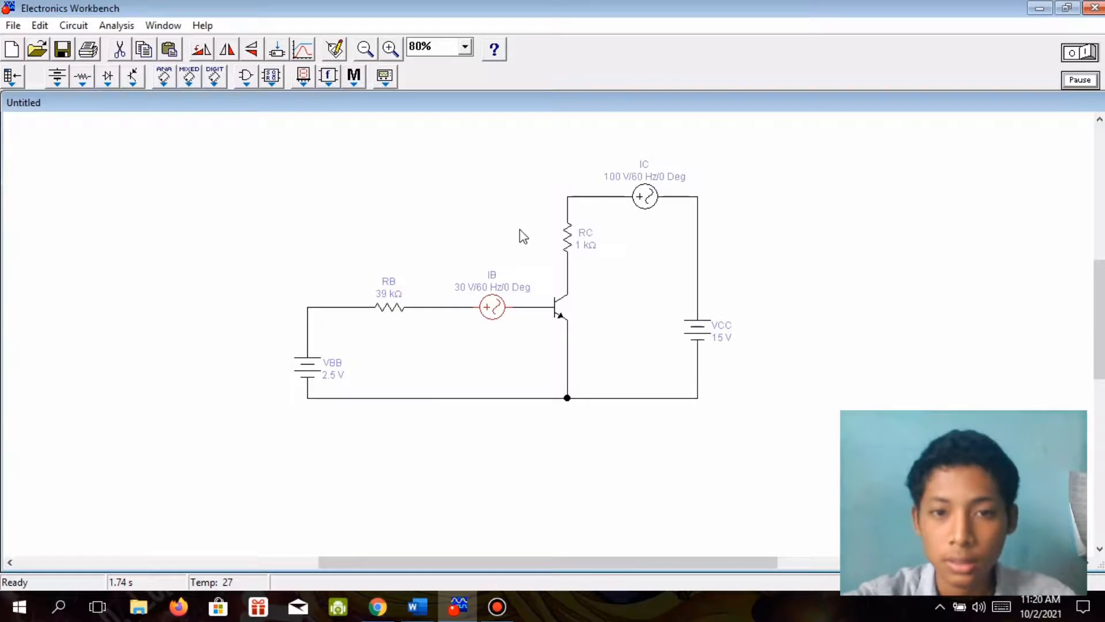
Set the voltage of the IC source in the collector branch to 30 V.
{"action": "double_click", "coordinate": [645, 199]}
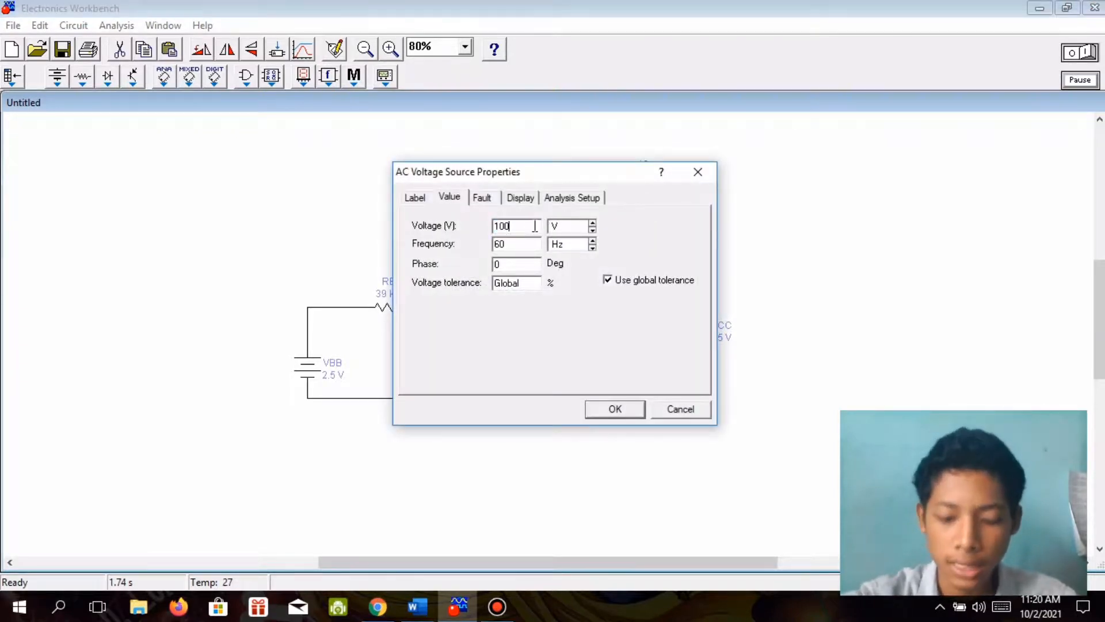
{"action": "type", "text": "30"}
{"action": "key", "text": "Return"}
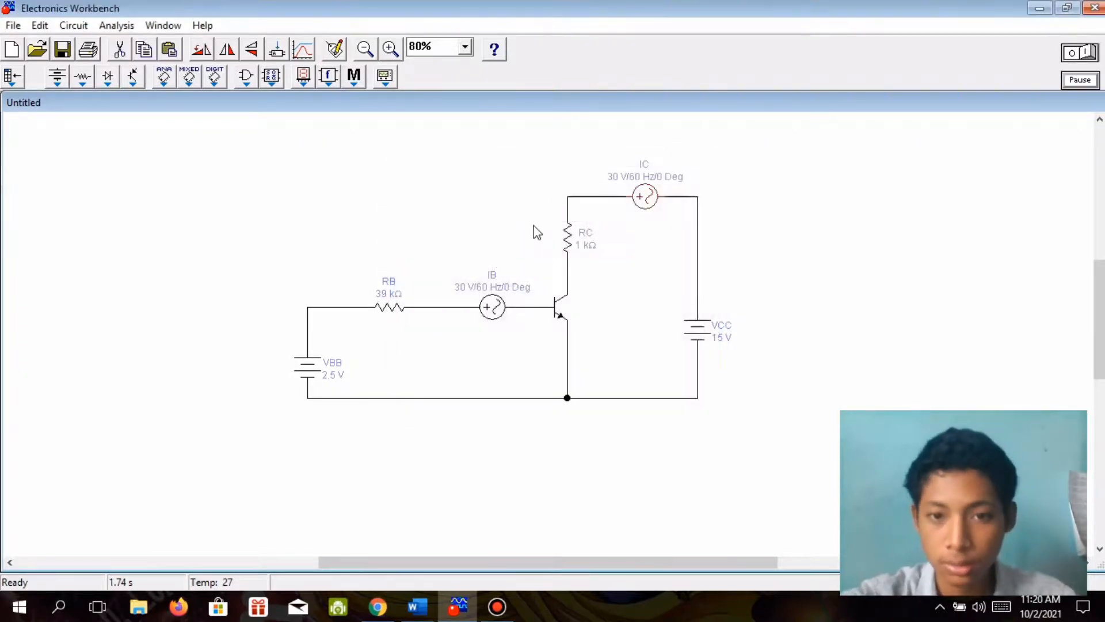
Set the voltage of the VCC battery to 18 V.
{"action": "left_click", "coordinate": [690, 331]}
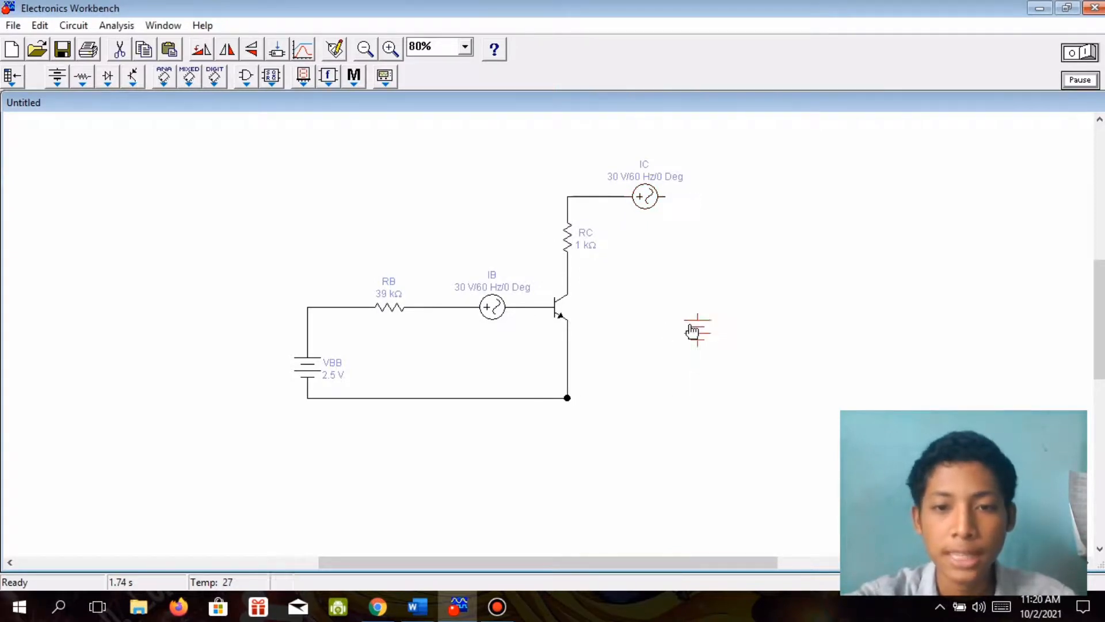
{"action": "double_click", "coordinate": [693, 333]}
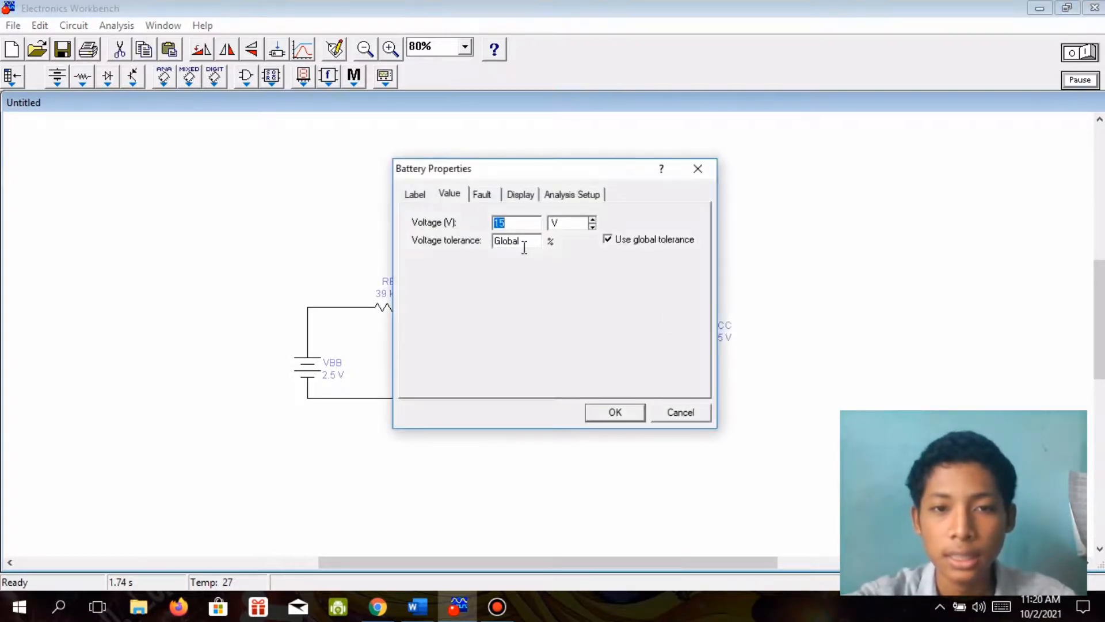
{"action": "key", "text": "BackSpace"}
{"action": "type", "text": "8"}
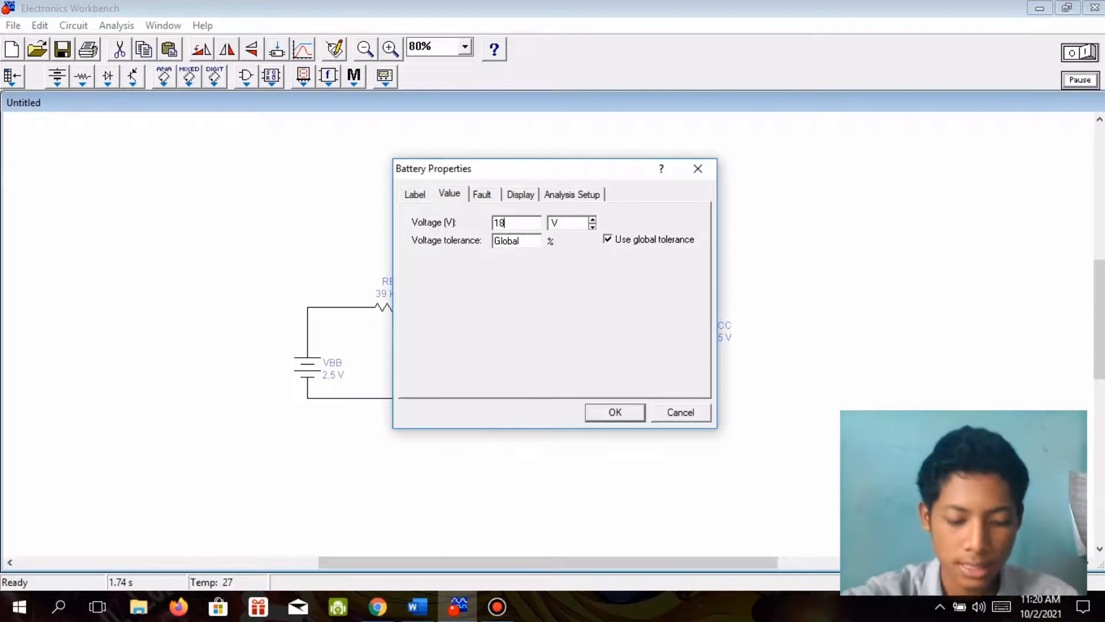
{"action": "key", "text": "Return"}
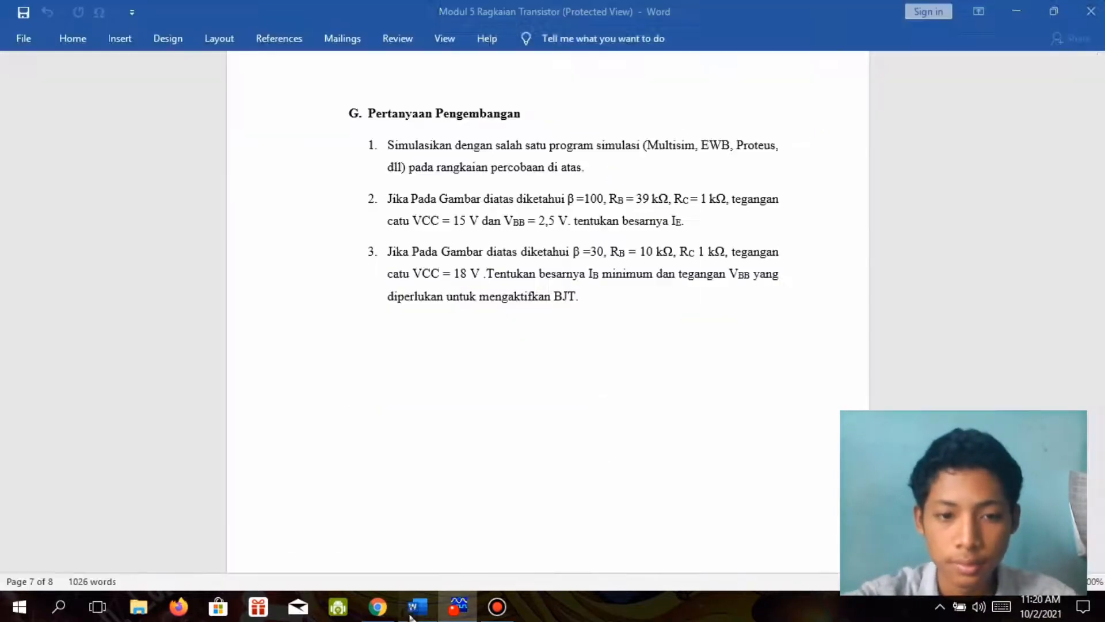
Recheck question 3 in Word and set the resistance of base resistor RB to 10 kΩ in Electronics Workbench.
{"action": "left_click", "coordinate": [411, 615]}
{"action": "left_click", "coordinate": [412, 615]}
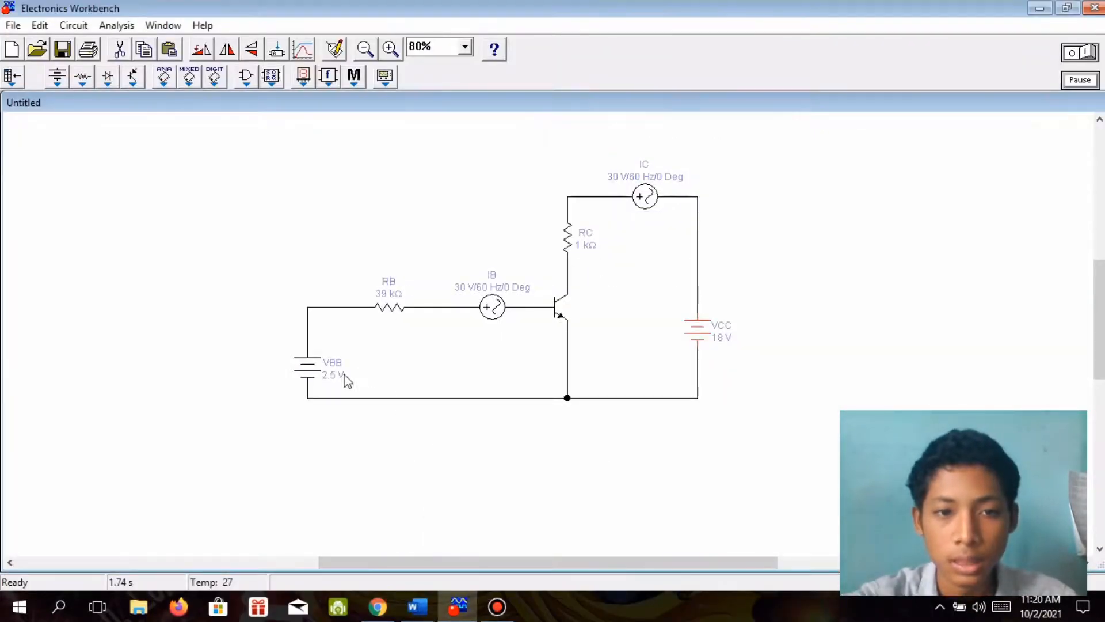
{"action": "left_click", "coordinate": [309, 380]}
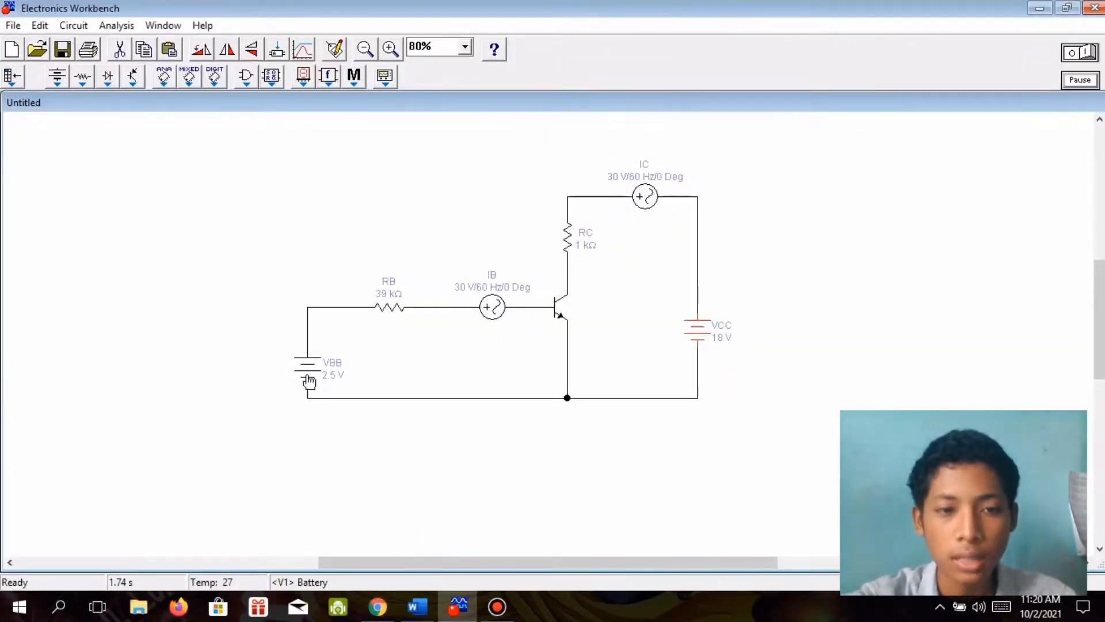
{"action": "left_click", "coordinate": [399, 306]}
{"action": "double_click", "coordinate": [399, 306]}
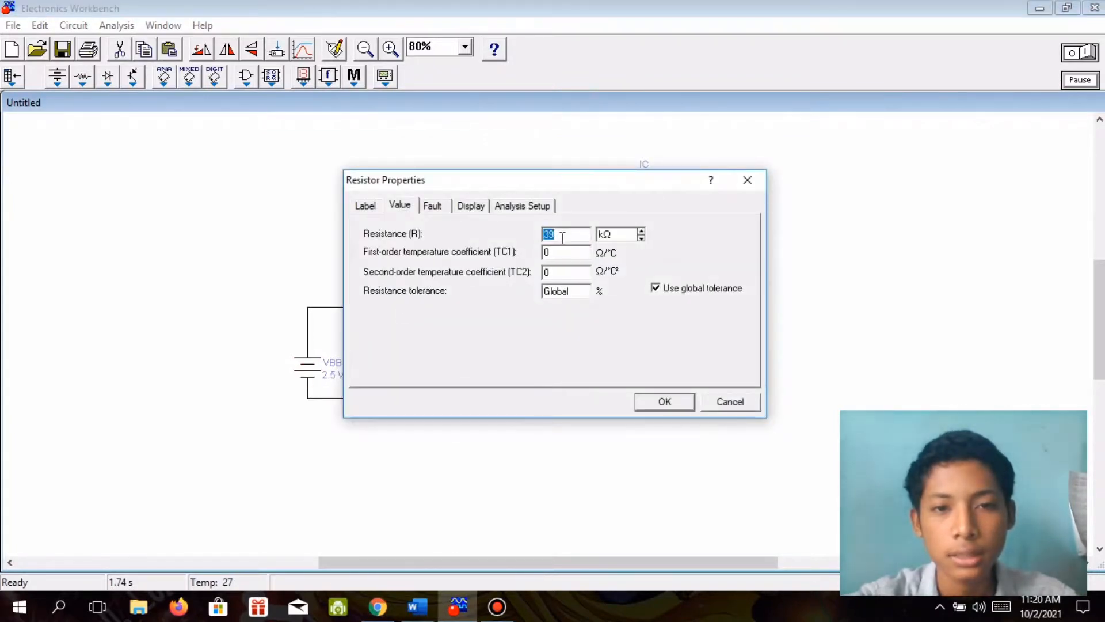
{"action": "left_click", "coordinate": [419, 607]}
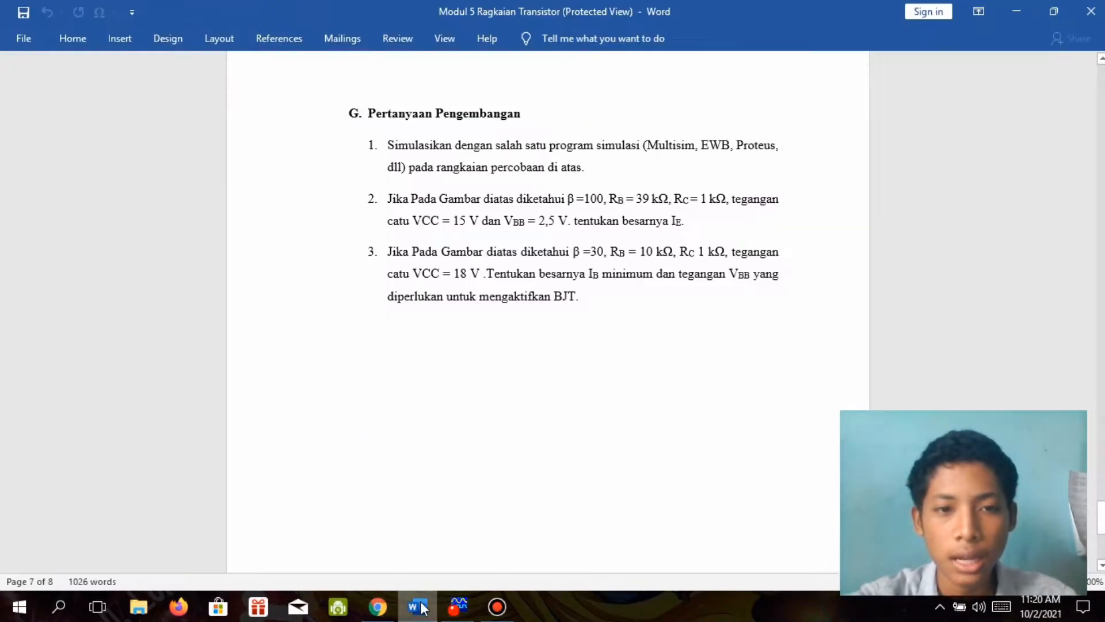
{"action": "left_click", "coordinate": [422, 606]}
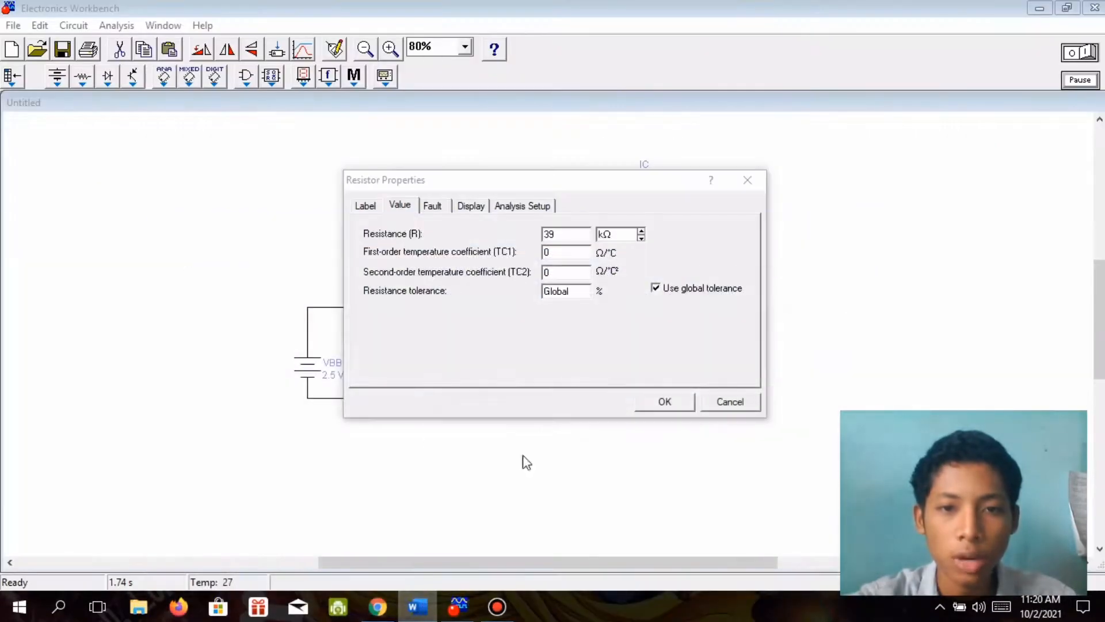
{"action": "type", "text": "10"}
{"action": "key", "text": "Return"}
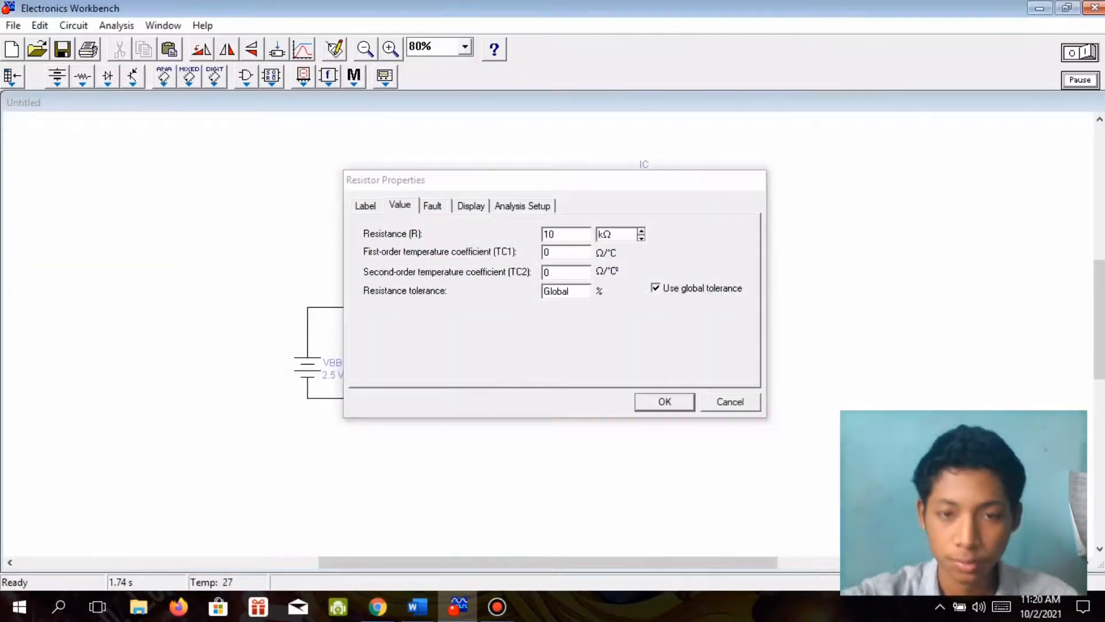
Recheck the question in Word, place a multimeter below the base branch in Electronics Workbench, and open the multimeter's display.
{"action": "left_click", "coordinate": [420, 607]}
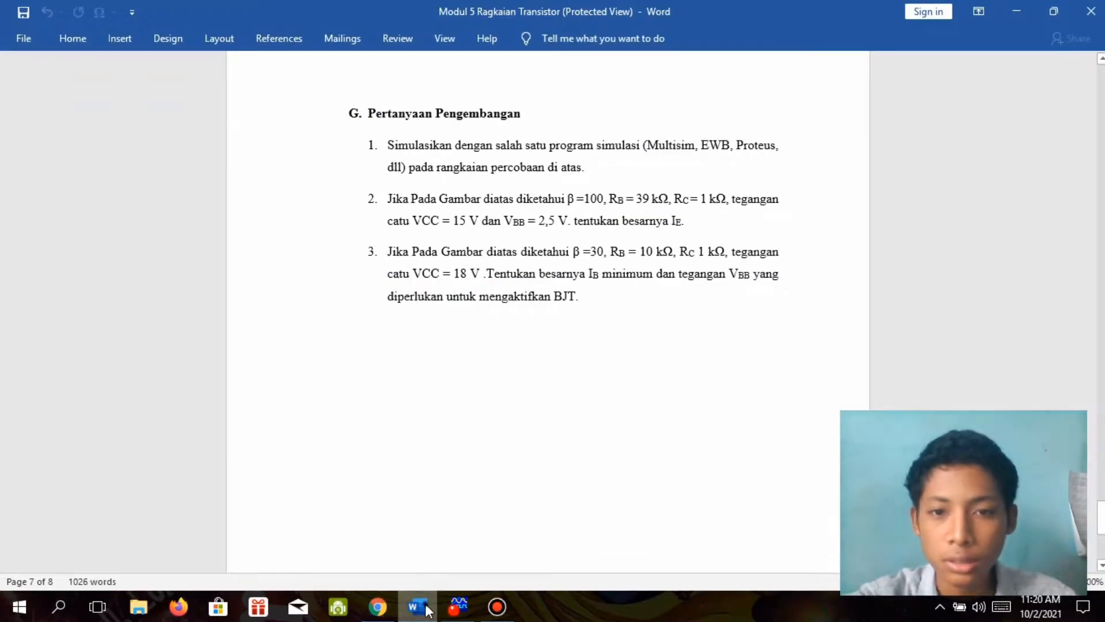
{"action": "left_click", "coordinate": [425, 608]}
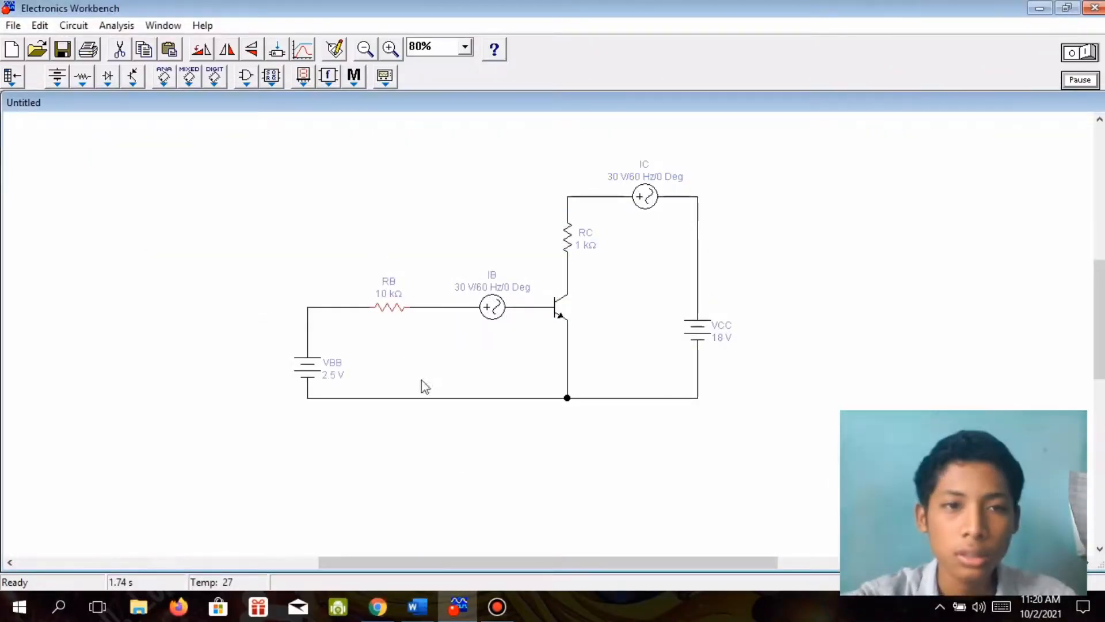
{"action": "left_click", "coordinate": [385, 76]}
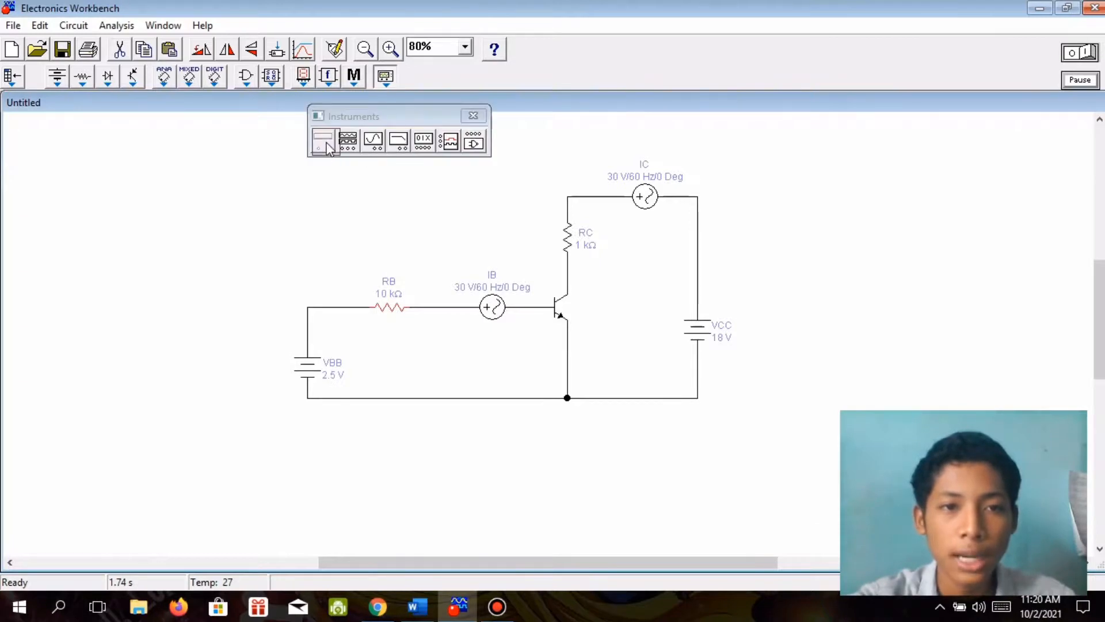
{"action": "left_click_drag", "start_coordinate": [326, 148], "coordinate": [489, 441]}
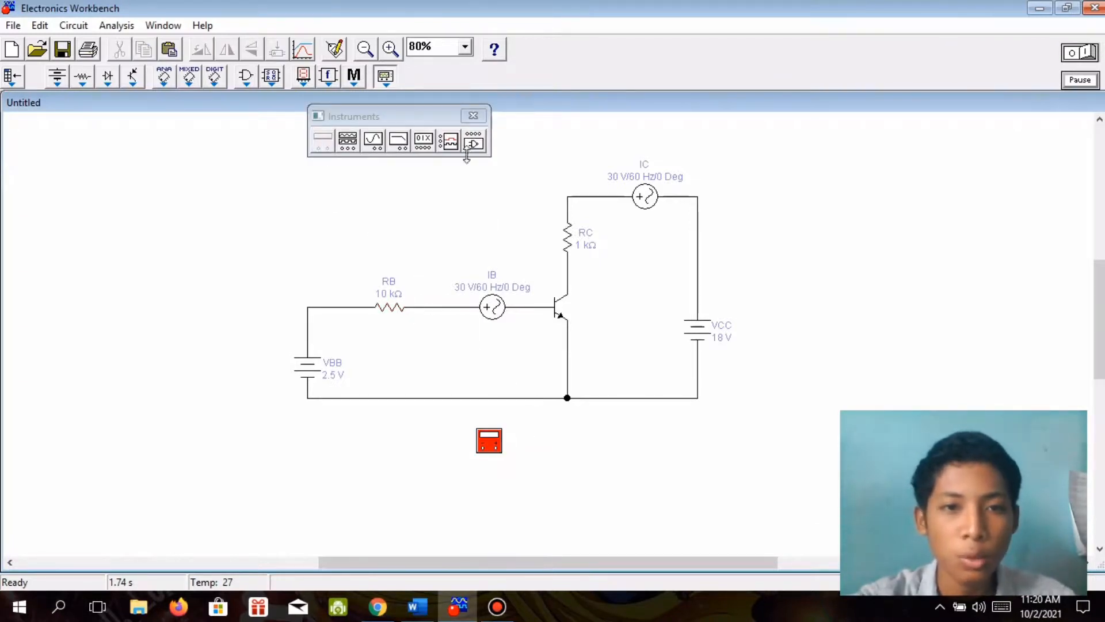
{"action": "left_click", "coordinate": [473, 115]}
{"action": "left_click", "coordinate": [506, 466]}
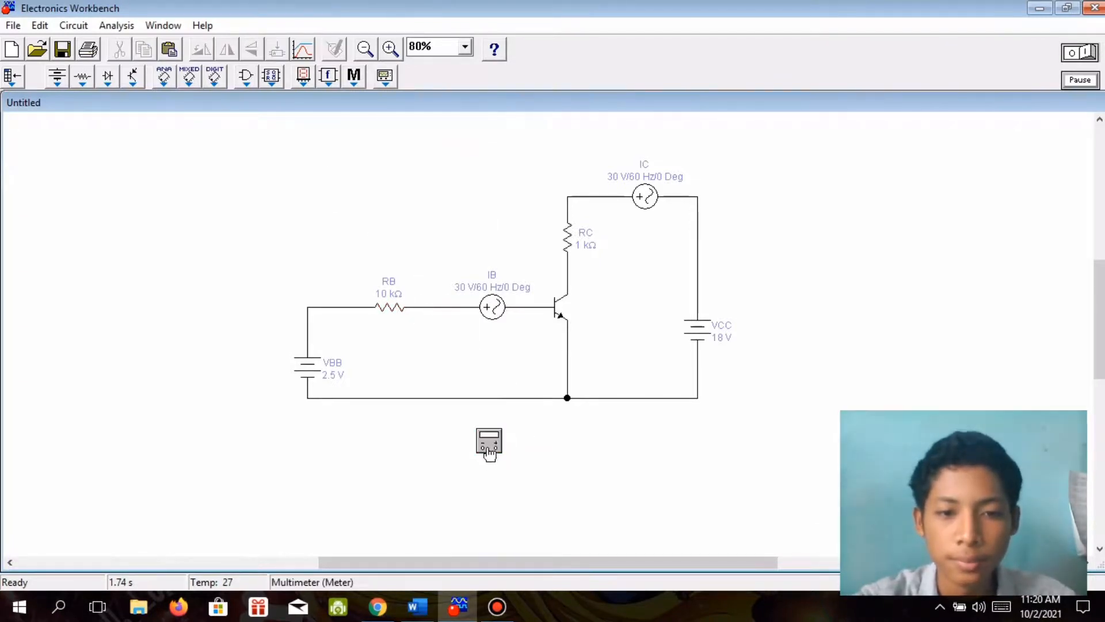
{"action": "double_click", "coordinate": [489, 450]}
Reread question 3 in Word, return to Electronics Workbench and wire the multimeter across the IB source, negative terminal on the RB side.
{"action": "left_click", "coordinate": [459, 609]}
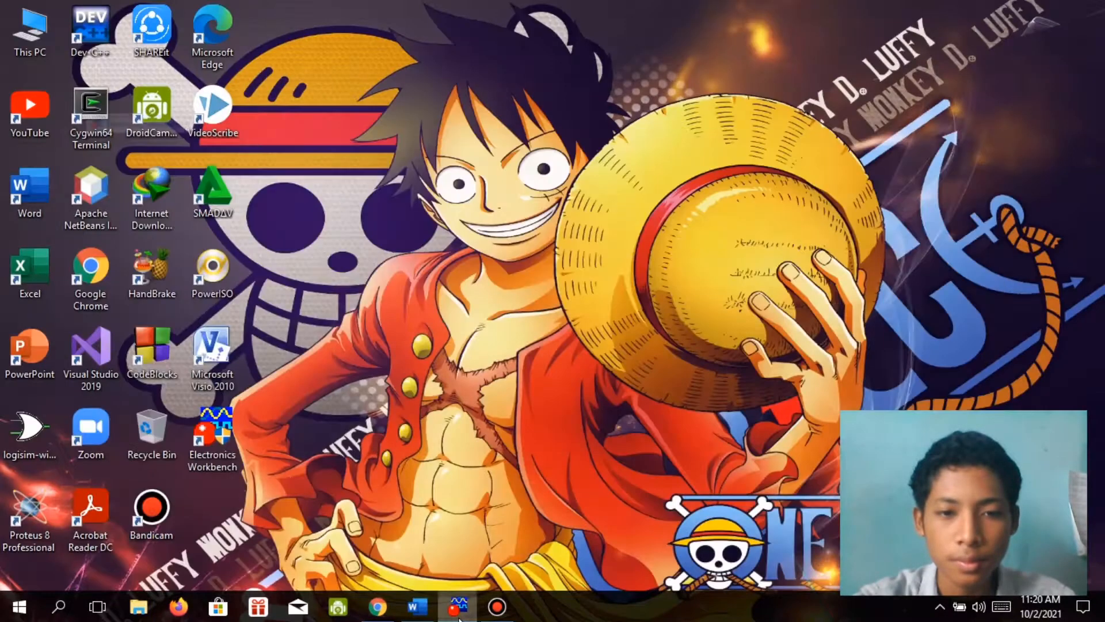
{"action": "left_click", "coordinate": [460, 615]}
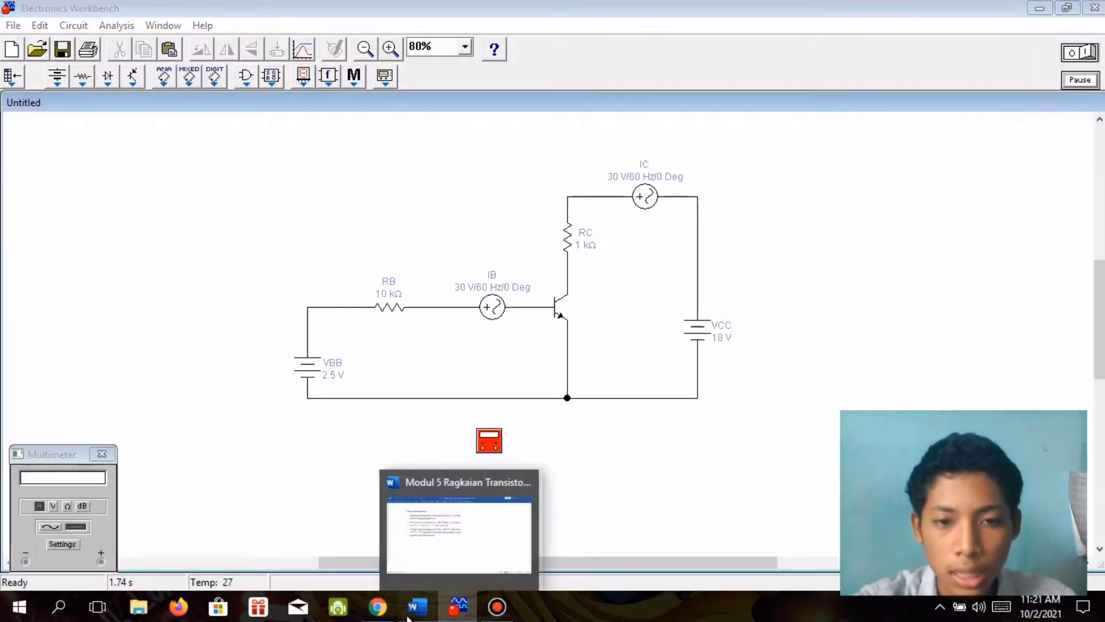
{"action": "left_click", "coordinate": [408, 618]}
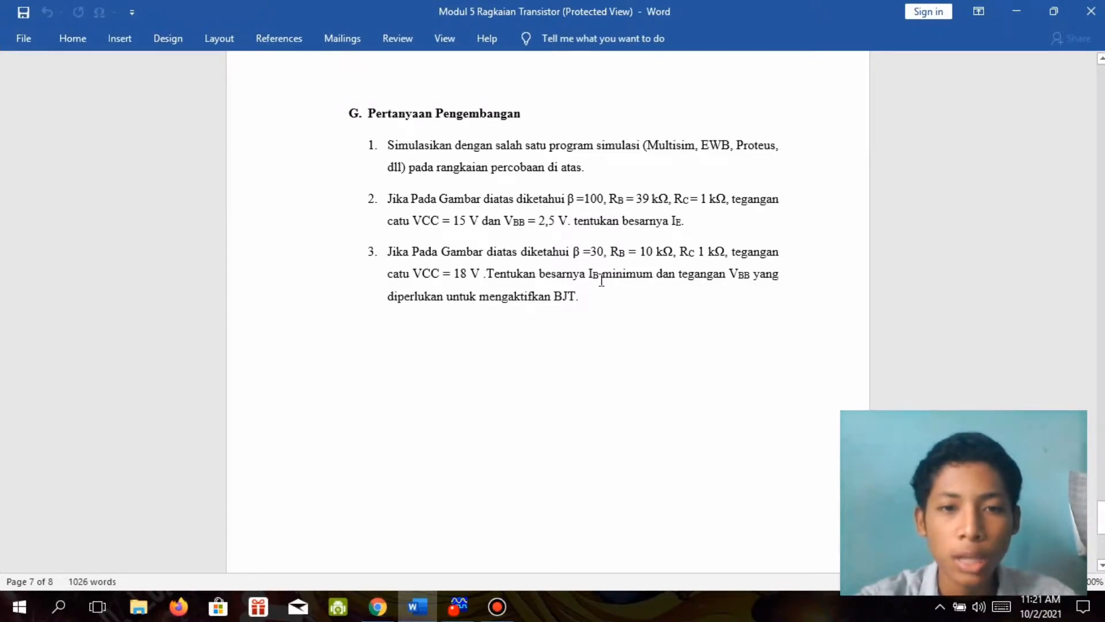
{"action": "left_click", "coordinate": [458, 607]}
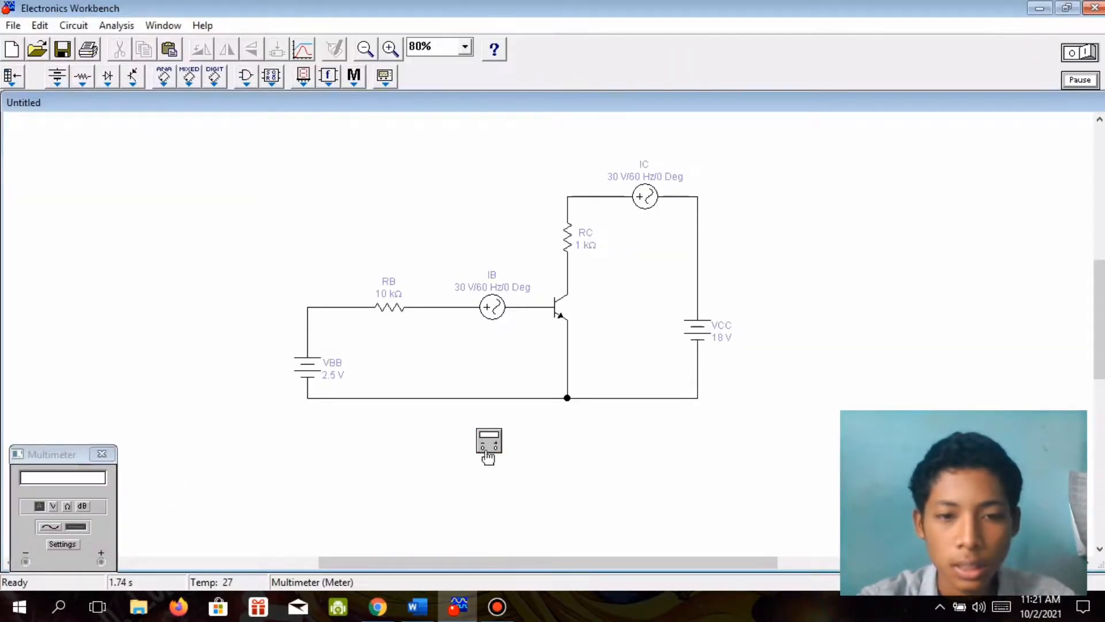
{"action": "left_click_drag", "start_coordinate": [483, 449], "coordinate": [452, 307]}
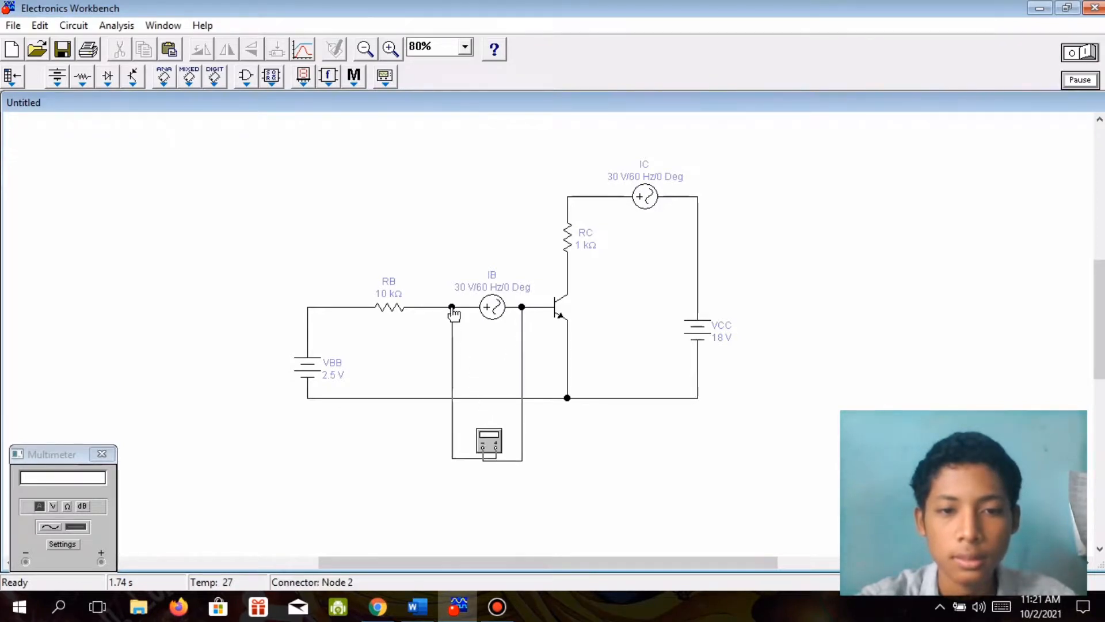
Review and accept the multimeter's settings as they are, and run the simulation to read the base current.
{"action": "left_click", "coordinate": [68, 547]}
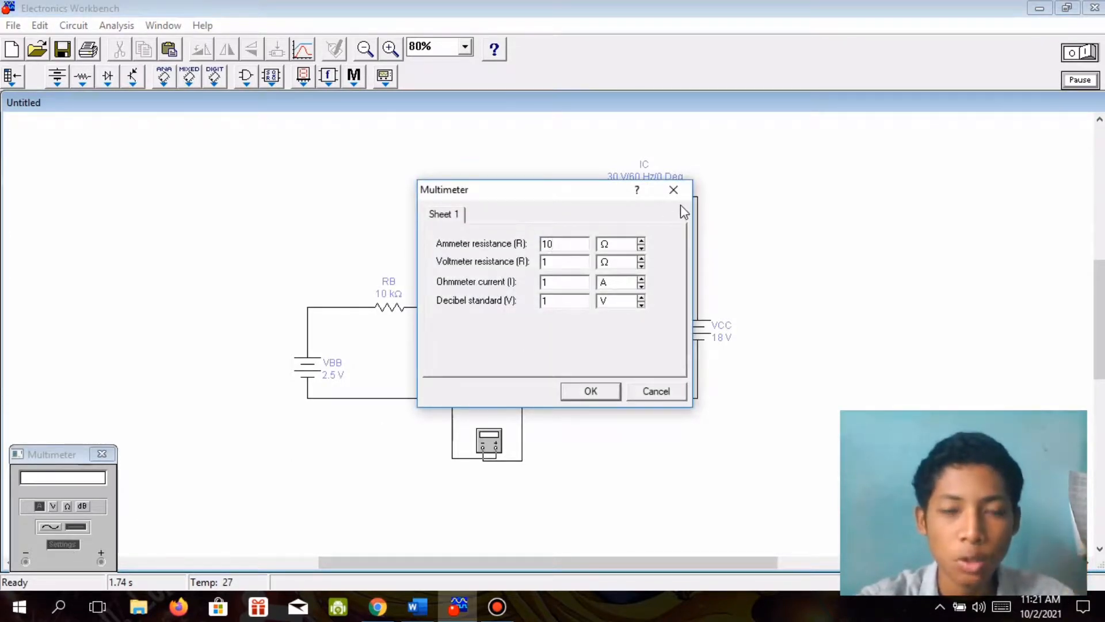
{"action": "left_click", "coordinate": [593, 391]}
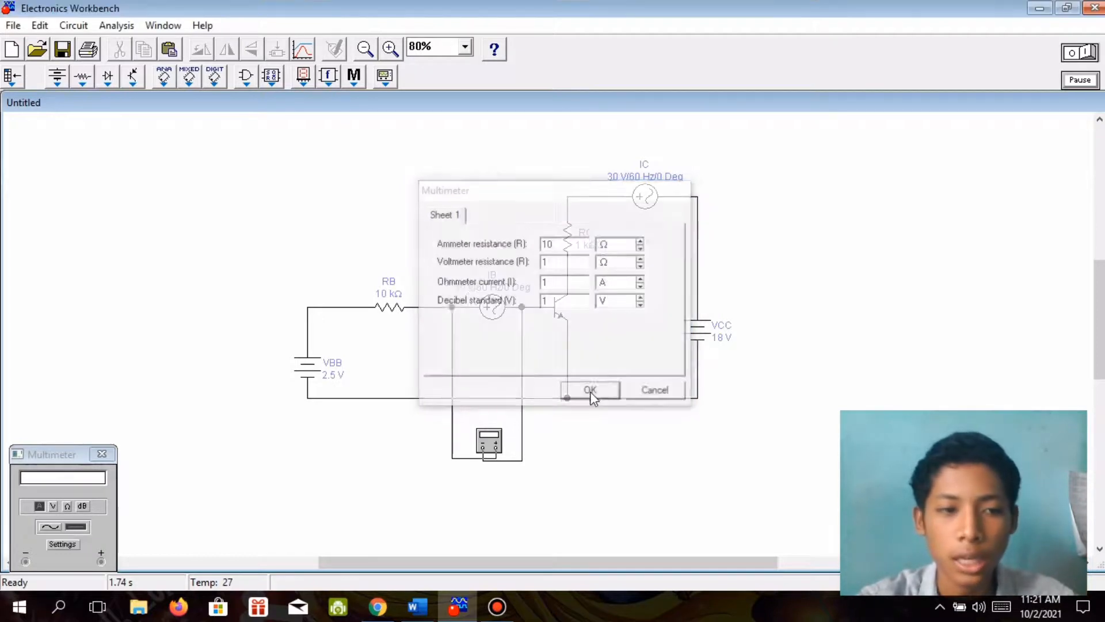
{"action": "left_click", "coordinate": [1082, 53]}
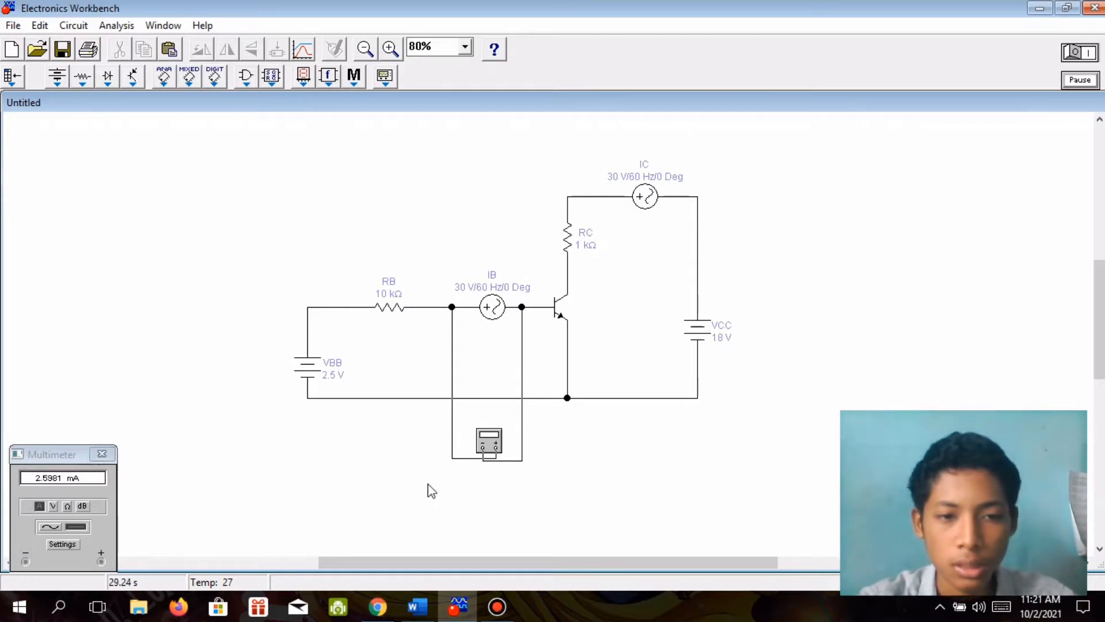
Close the multimeter's display, reread question 3 in Word, and return to Electronics Workbench.
{"action": "left_click", "coordinate": [109, 455]}
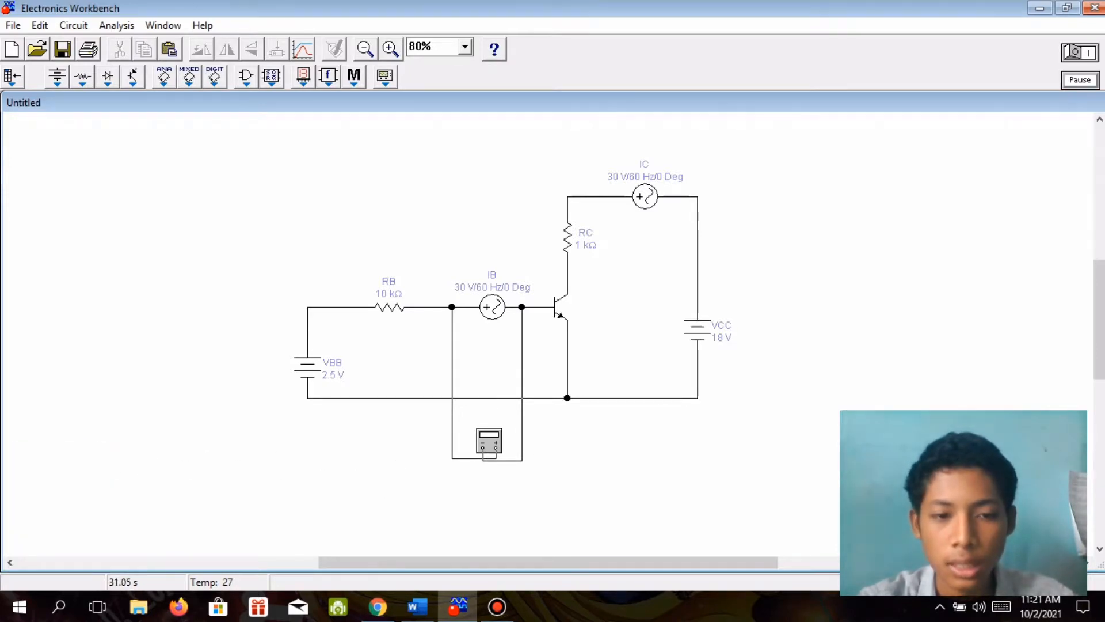
{"action": "left_click", "coordinate": [418, 607]}
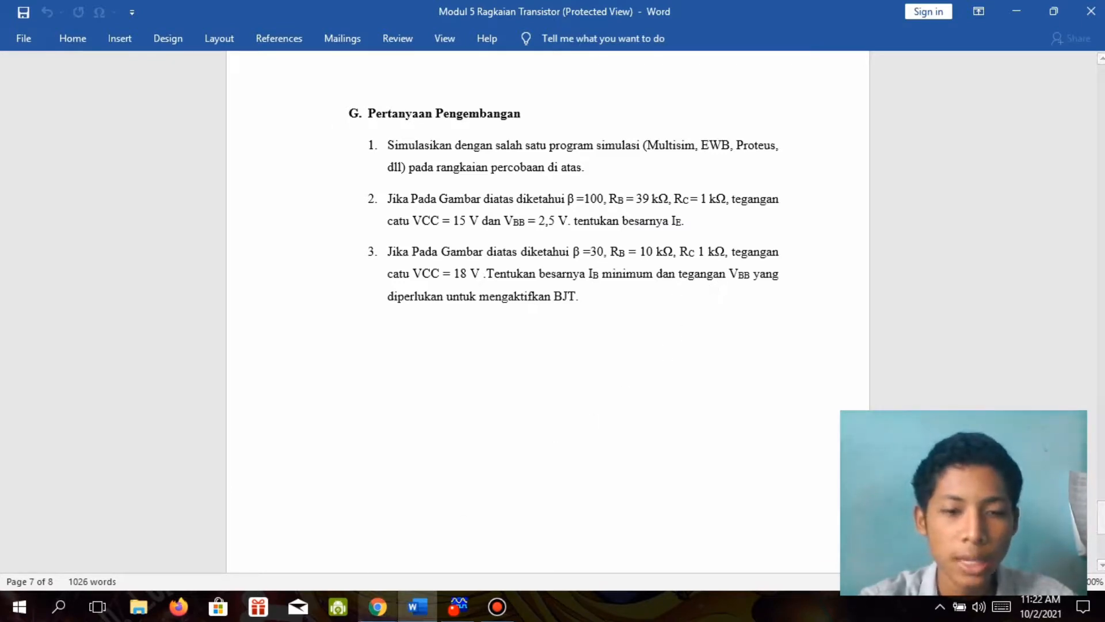
{"action": "left_click", "coordinate": [459, 606]}
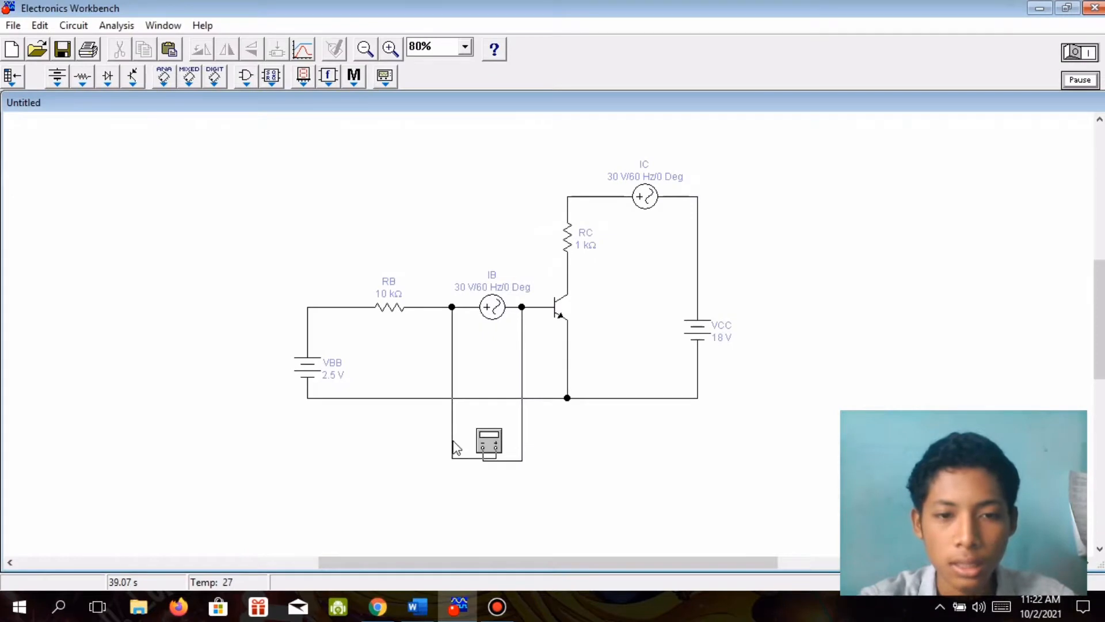
Delete both wires connecting the multimeter across the IB source, and delete the multimeter itself.
{"action": "right_click", "coordinate": [453, 442]}
{"action": "left_click", "coordinate": [493, 451]}
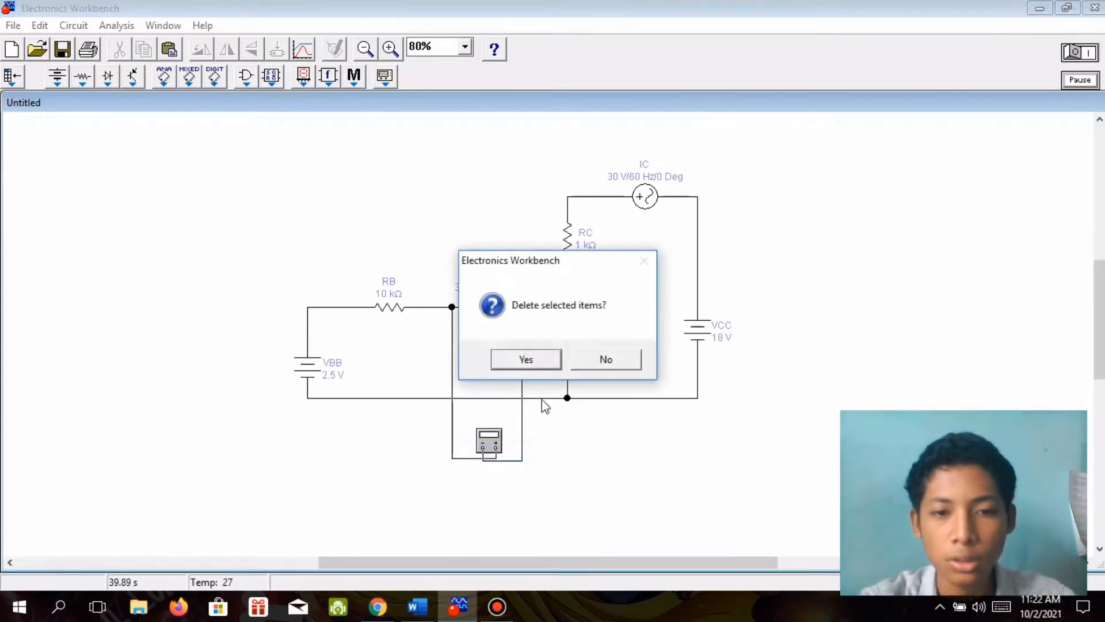
{"action": "left_click", "coordinate": [538, 363]}
{"action": "right_click", "coordinate": [523, 414]}
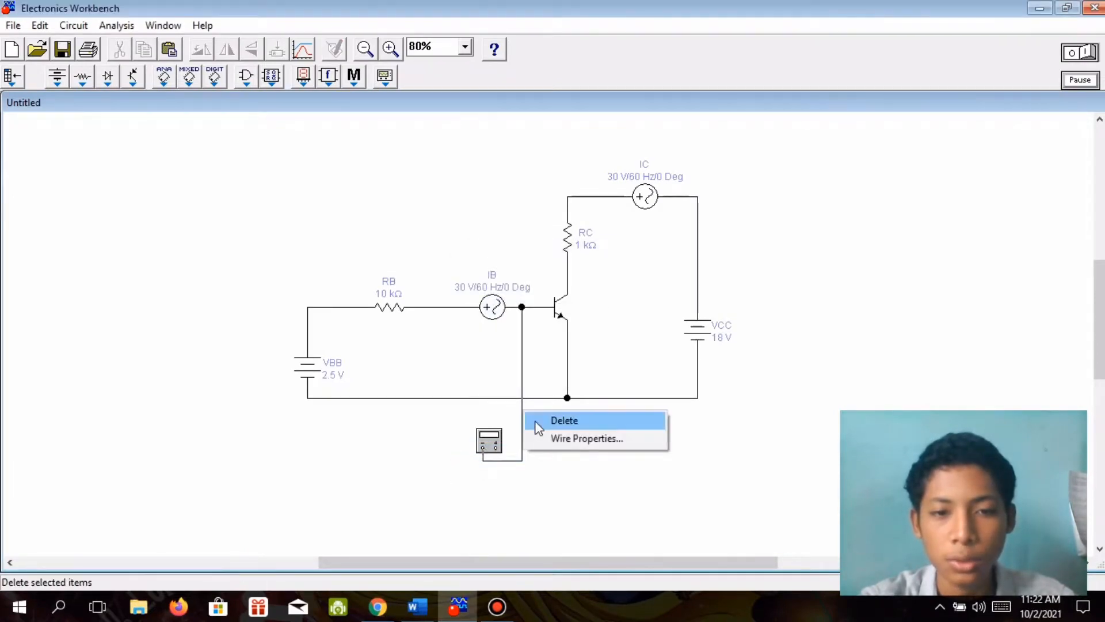
{"action": "left_click", "coordinate": [535, 421]}
{"action": "left_click", "coordinate": [521, 359]}
{"action": "right_click", "coordinate": [483, 456]}
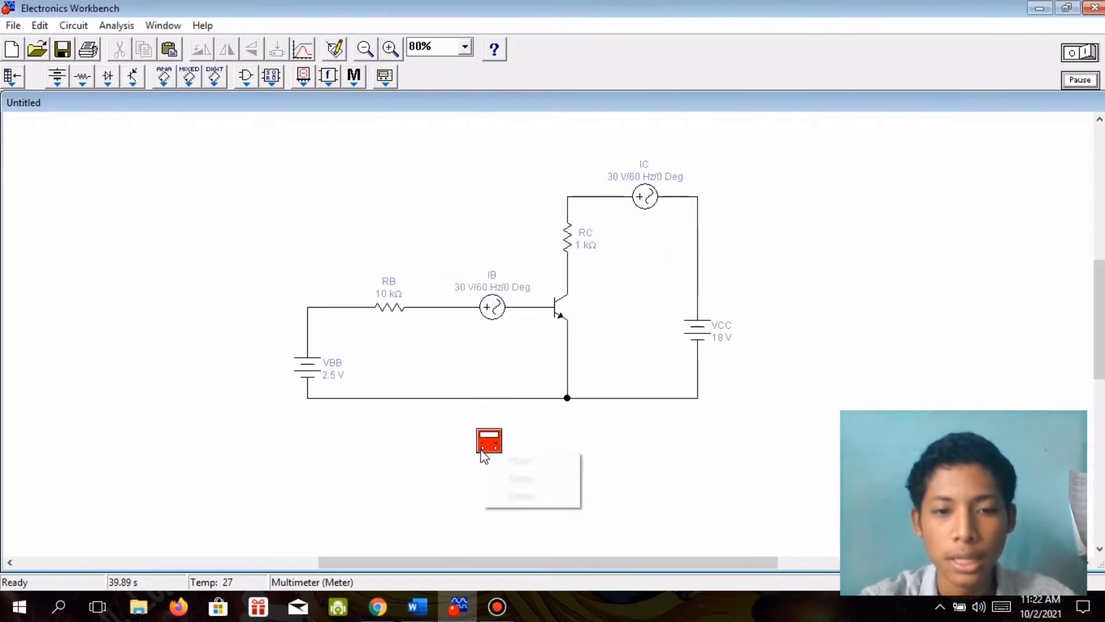
{"action": "left_click", "coordinate": [509, 497]}
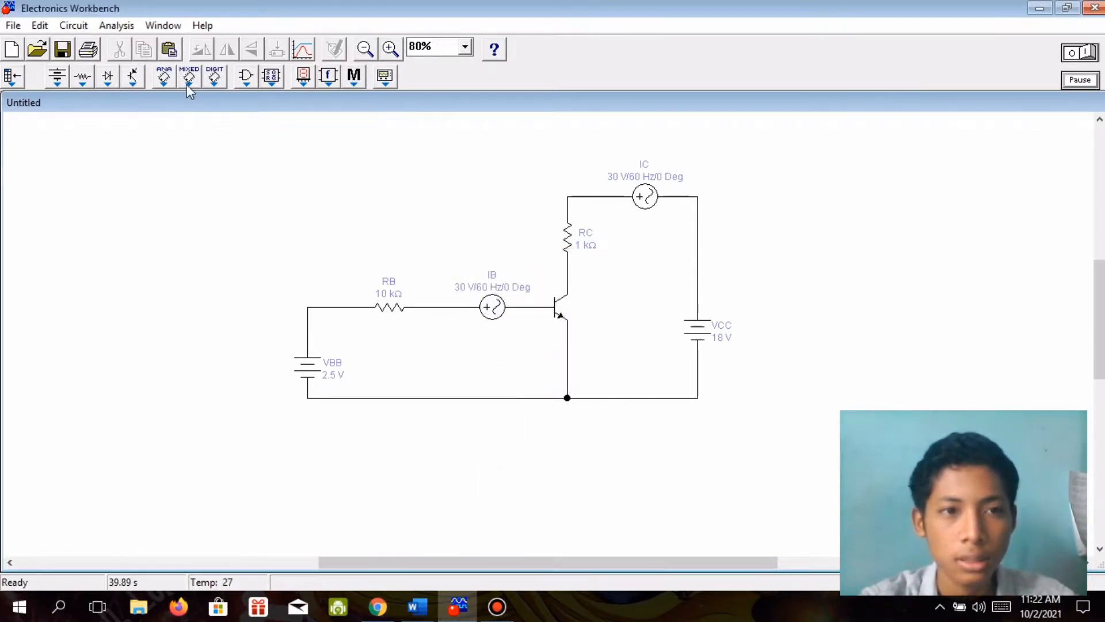
Recheck question 3 in Word and set the voltage of battery VBB to 3 V in Electronics Workbench.
{"action": "left_click", "coordinate": [311, 373]}
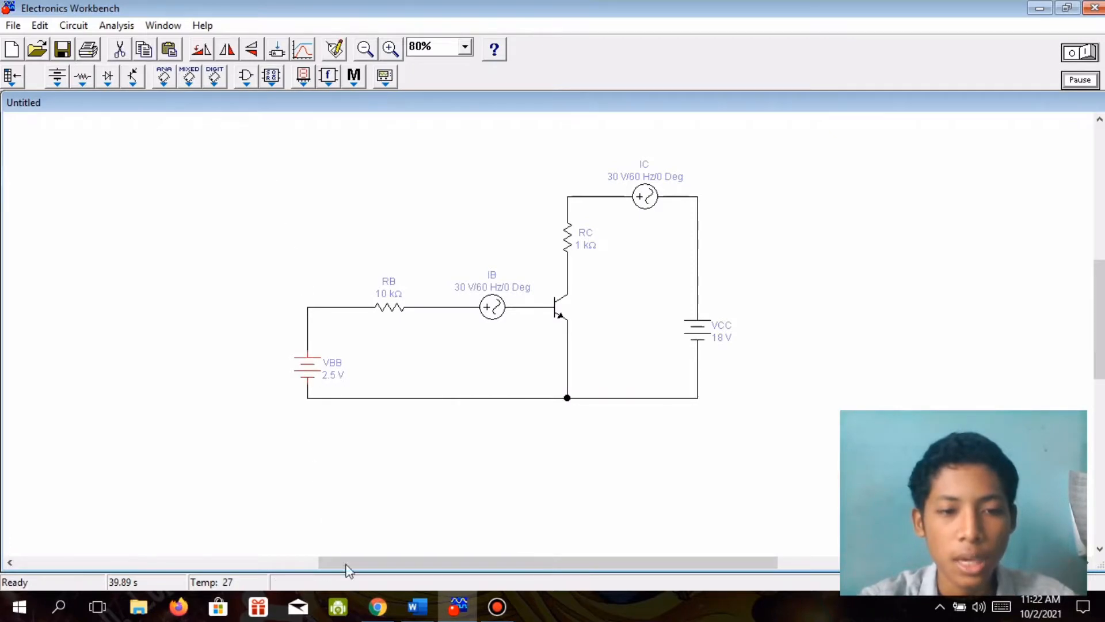
{"action": "left_click", "coordinate": [413, 608]}
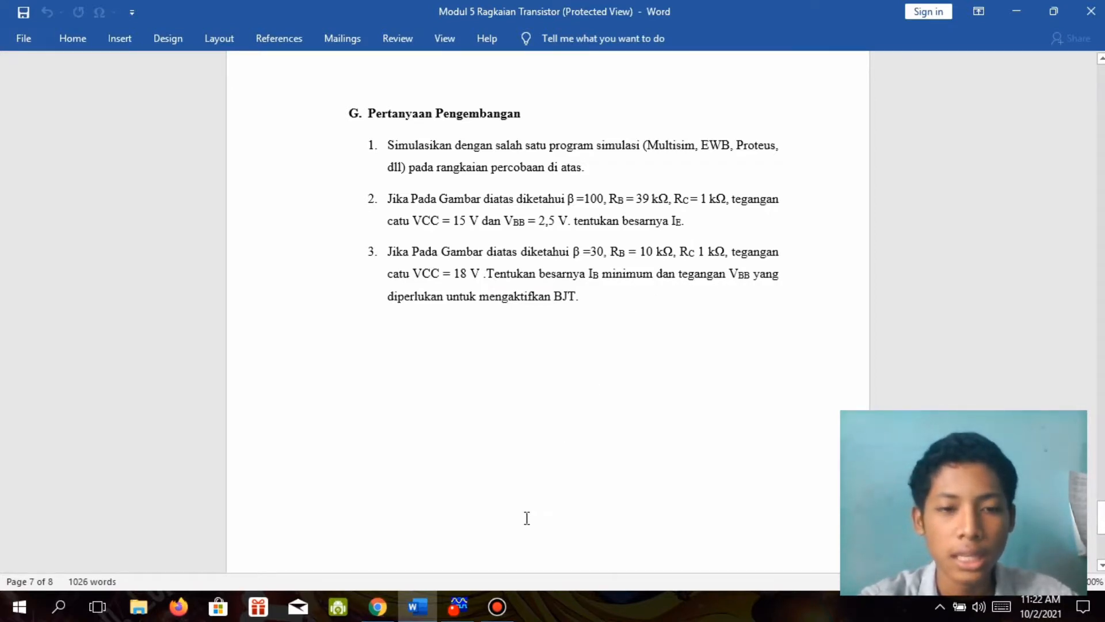
{"action": "left_click", "coordinate": [458, 606]}
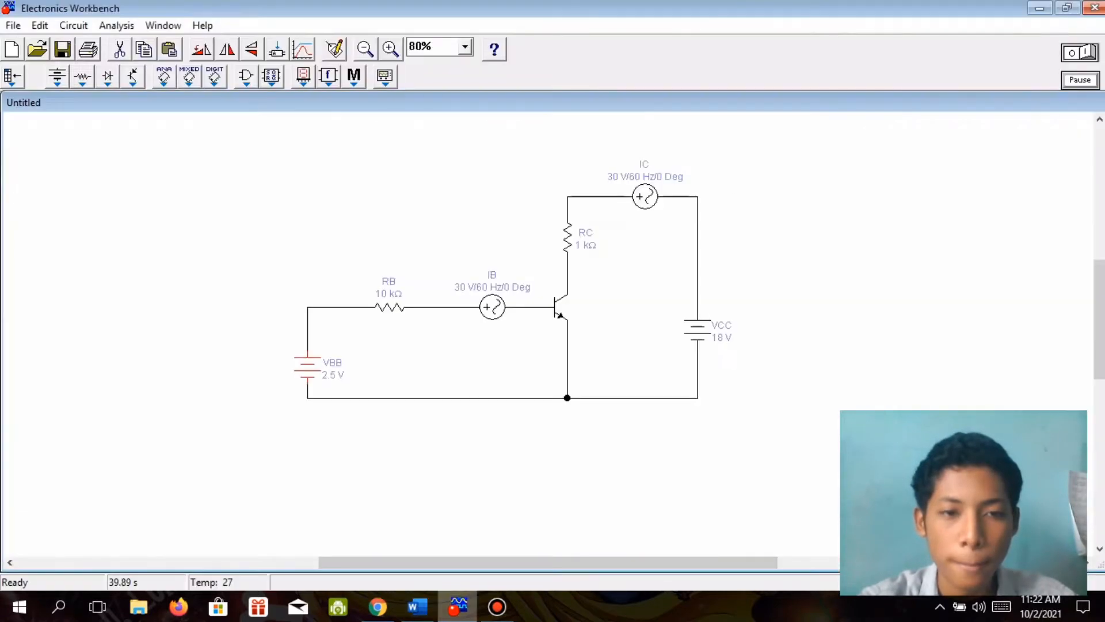
{"action": "double_click", "coordinate": [316, 377]}
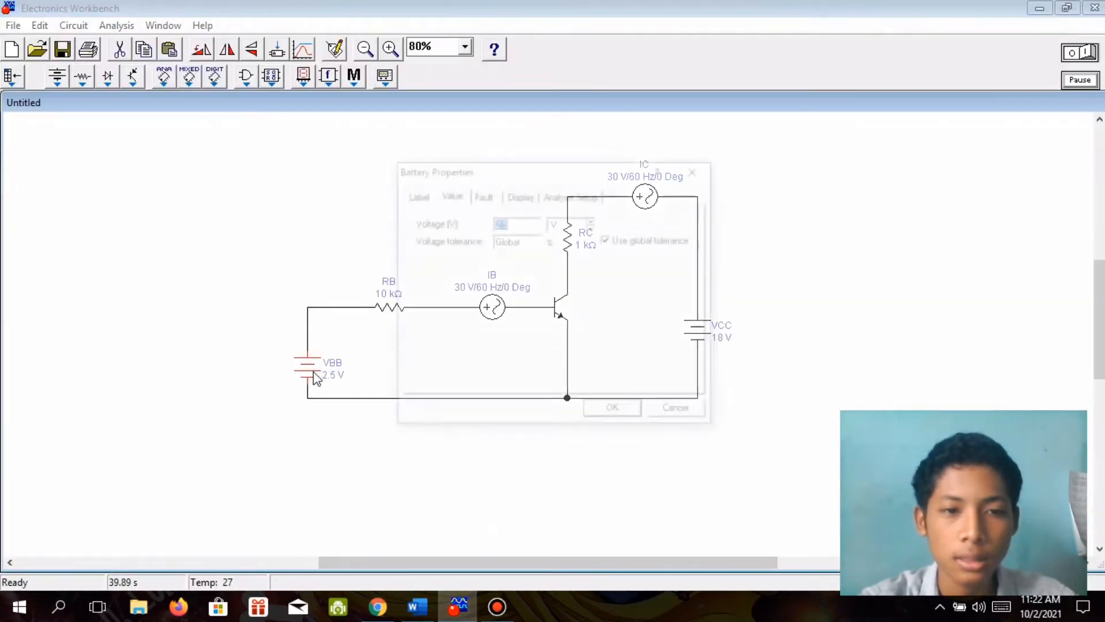
{"action": "type", "text": "2"}
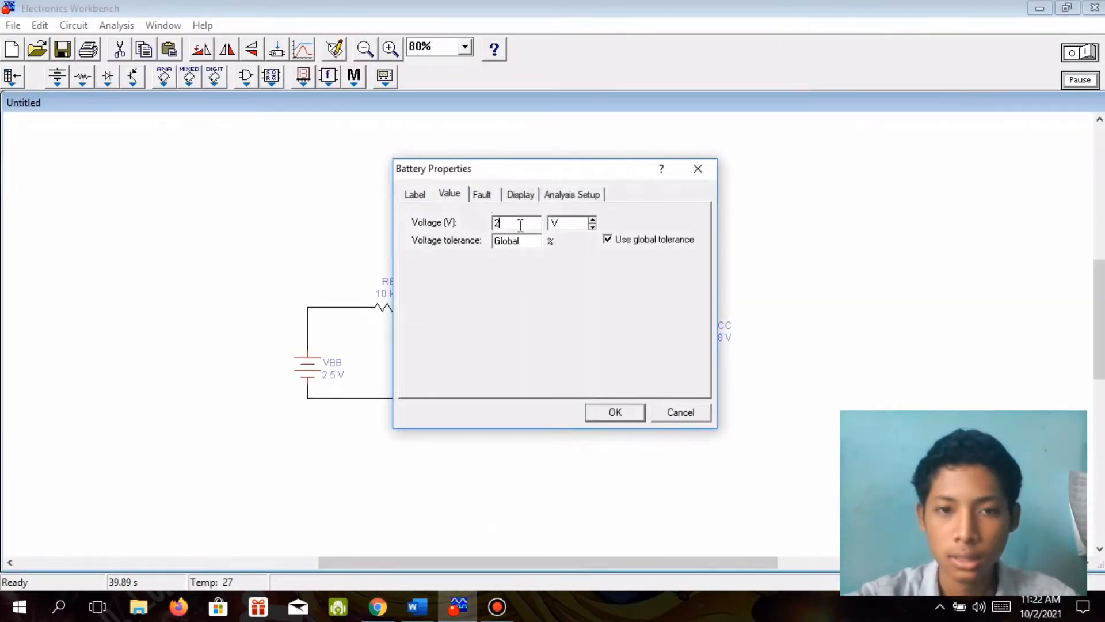
{"action": "key", "text": "BackSpace"}
{"action": "type", "text": "3"}
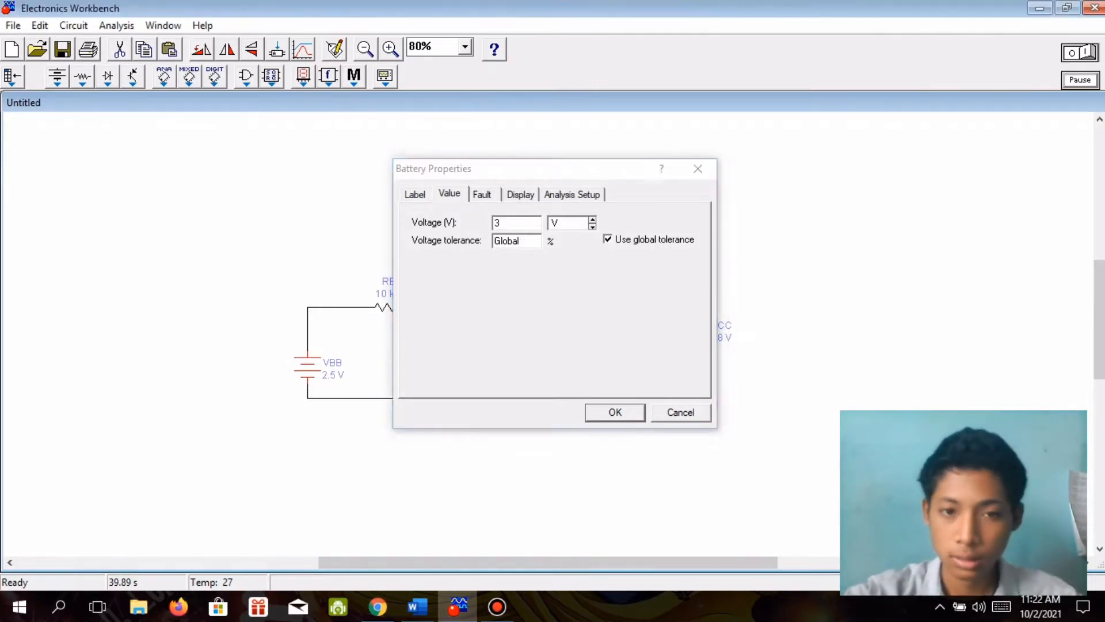
Place a new multimeter below the transistor's emitter branch and open its display.
{"action": "left_click", "coordinate": [384, 78]}
{"action": "left_click_drag", "start_coordinate": [321, 144], "coordinate": [575, 454]}
{"action": "left_click", "coordinate": [473, 115]}
{"action": "left_click", "coordinate": [577, 493]}
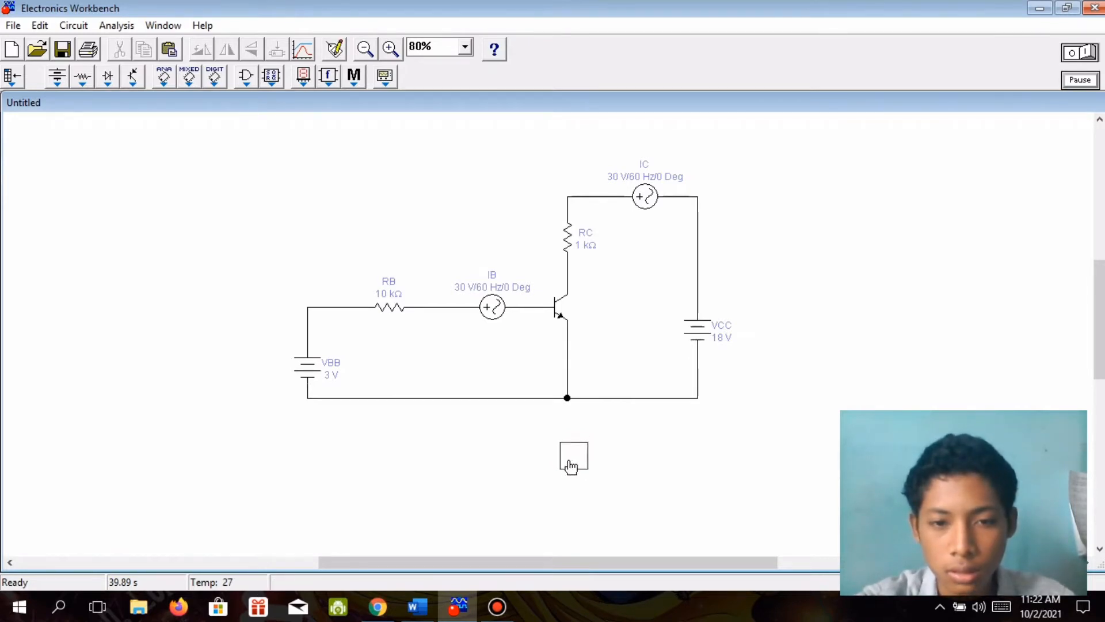
{"action": "left_click_drag", "start_coordinate": [569, 461], "coordinate": [562, 460]}
{"action": "left_click", "coordinate": [564, 474]}
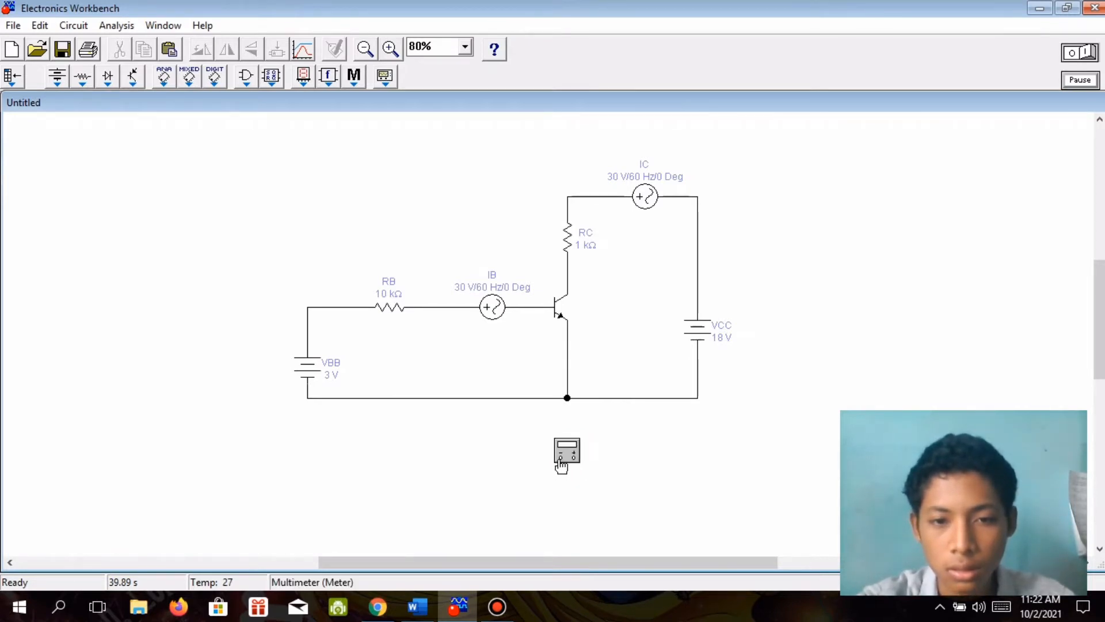
{"action": "double_click", "coordinate": [567, 451]}
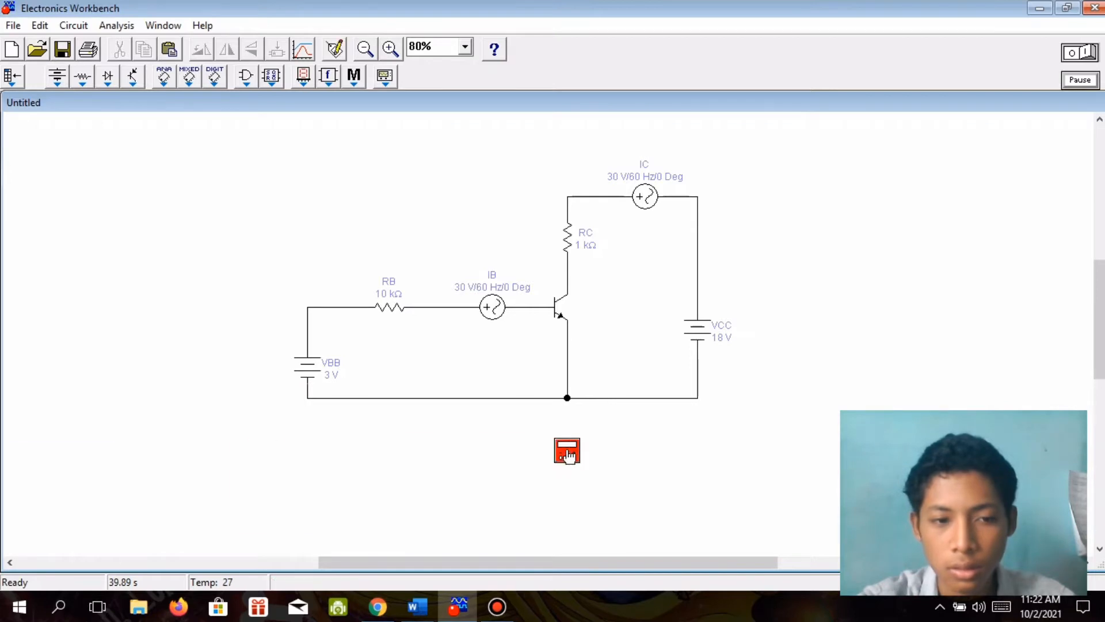
{"action": "left_click", "coordinate": [458, 606]}
{"action": "left_click", "coordinate": [460, 605]}
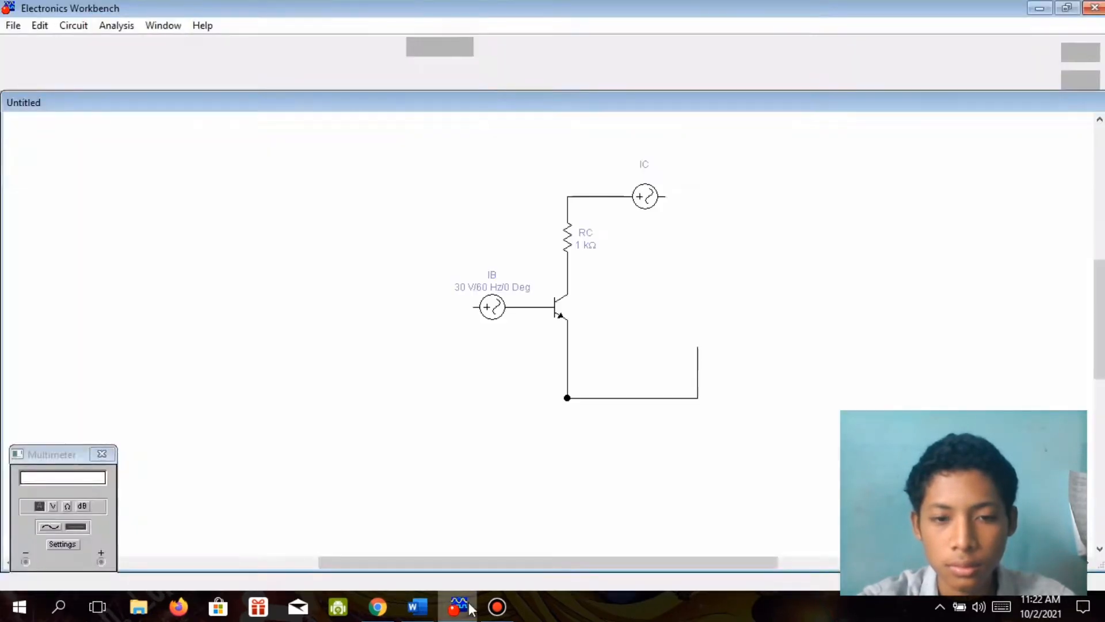
{"action": "left_click", "coordinate": [463, 605]}
{"action": "key", "text": "alt+Tab"}
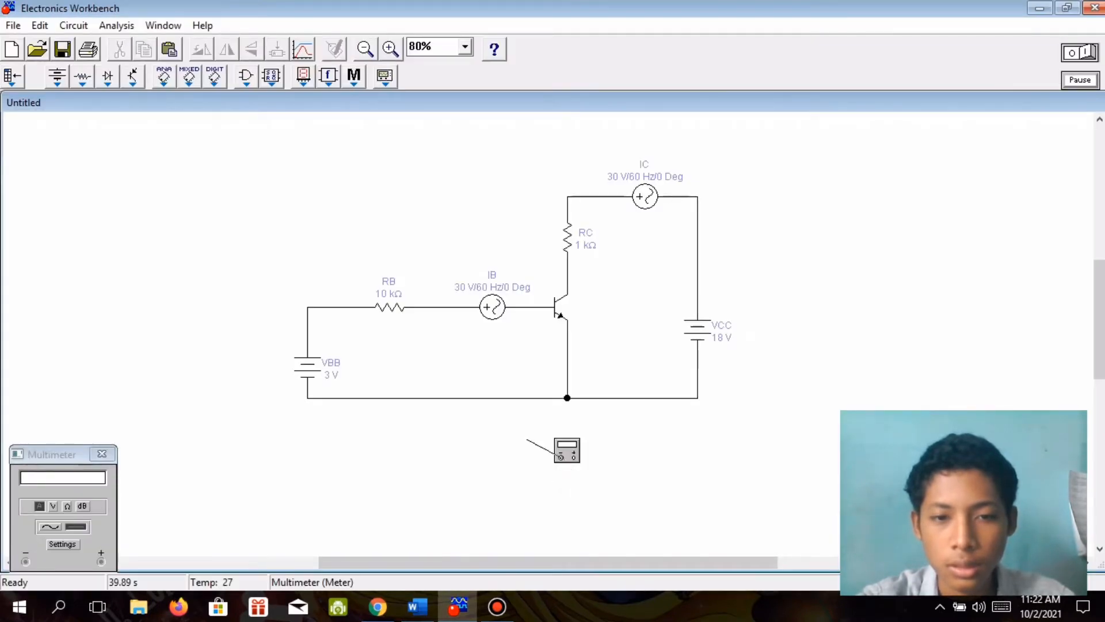
Wire the multimeter's negative terminal to the transistor's base line and its positive terminal to the emitter line, and run the simulation.
{"action": "left_click_drag", "start_coordinate": [561, 457], "coordinate": [530, 308]}
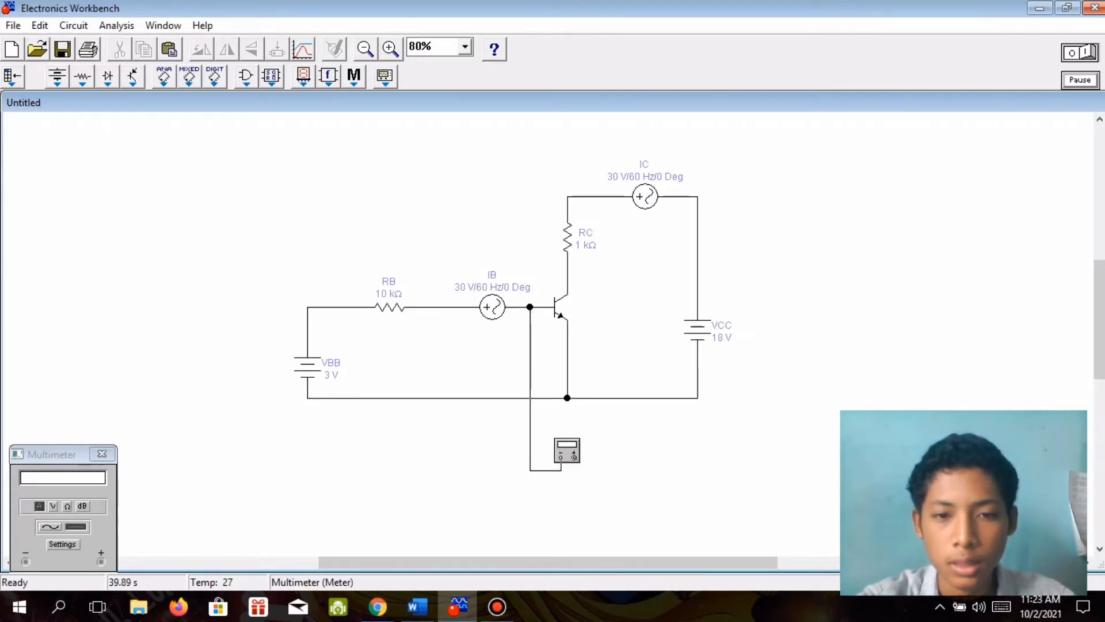
{"action": "left_click_drag", "start_coordinate": [574, 456], "coordinate": [567, 367]}
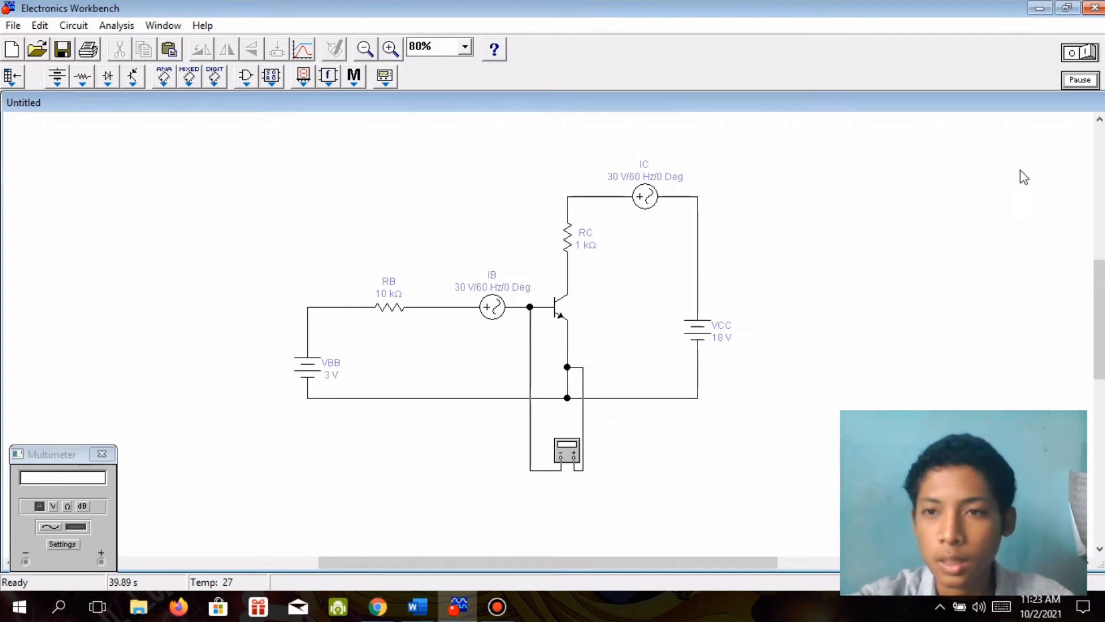
{"action": "left_click", "coordinate": [1081, 53]}
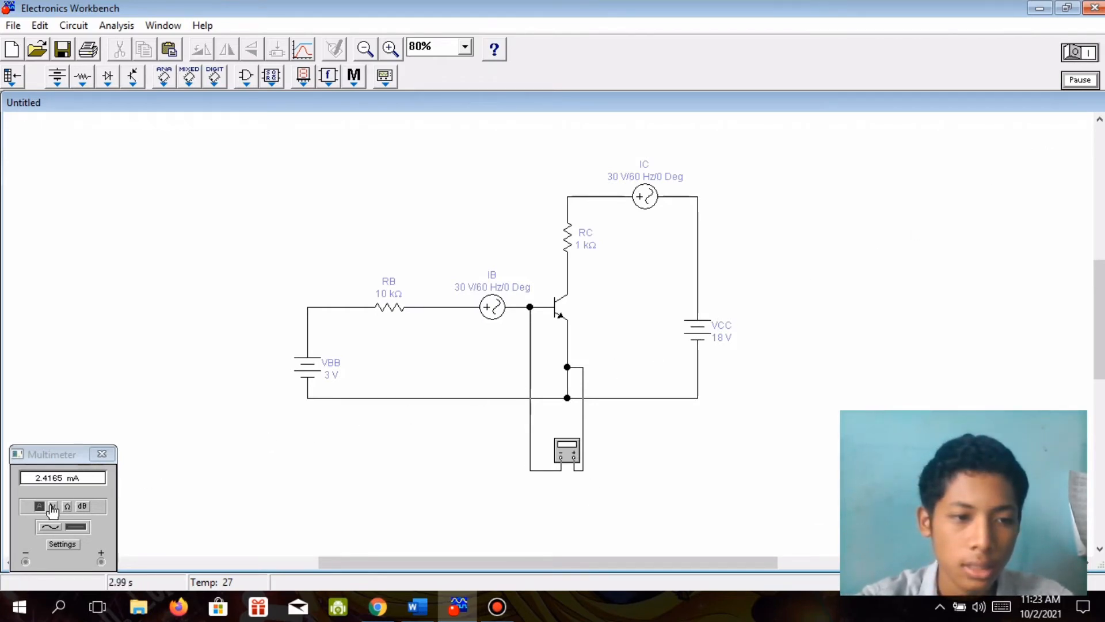
Read the multimeter in voltage and current modes, rerun the simulation in current mode, and close the display.
{"action": "left_click", "coordinate": [52, 508]}
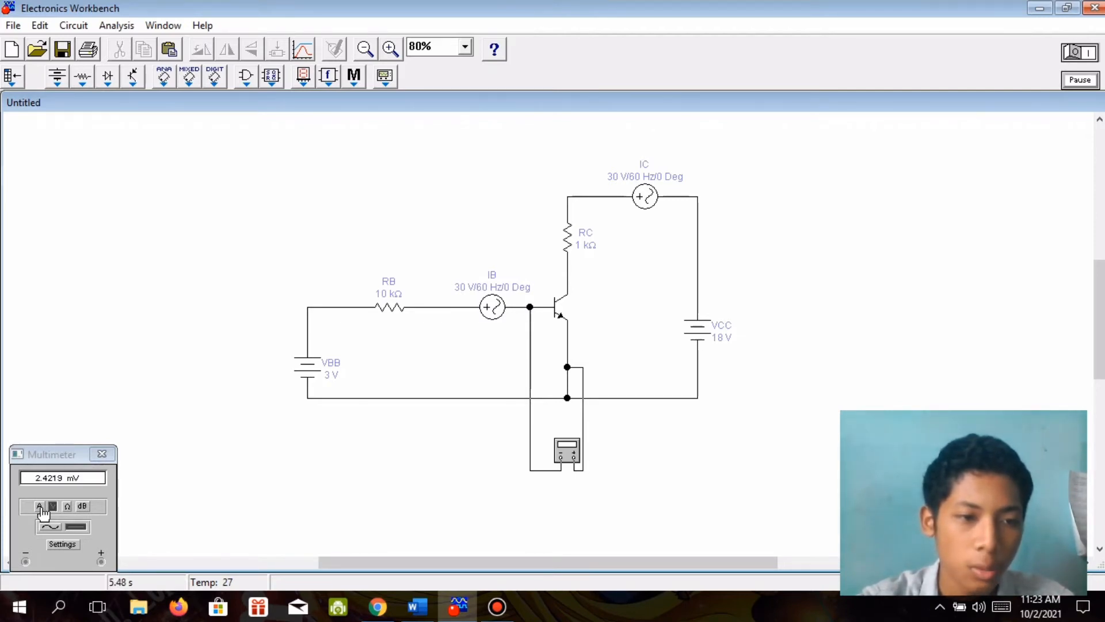
{"action": "left_click", "coordinate": [40, 506]}
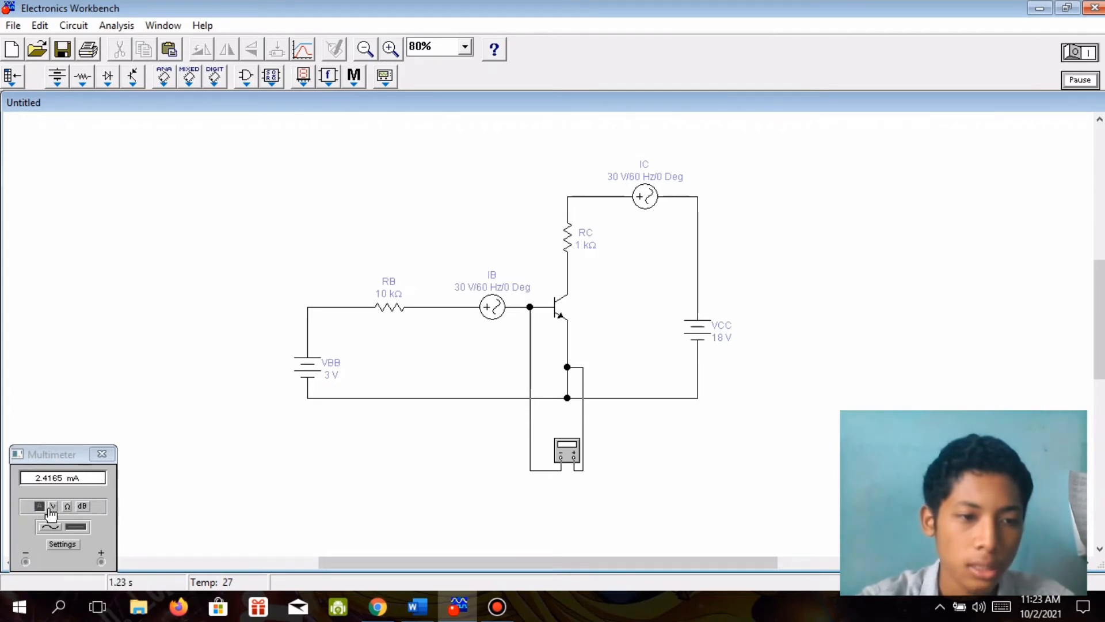
{"action": "left_click", "coordinate": [51, 509]}
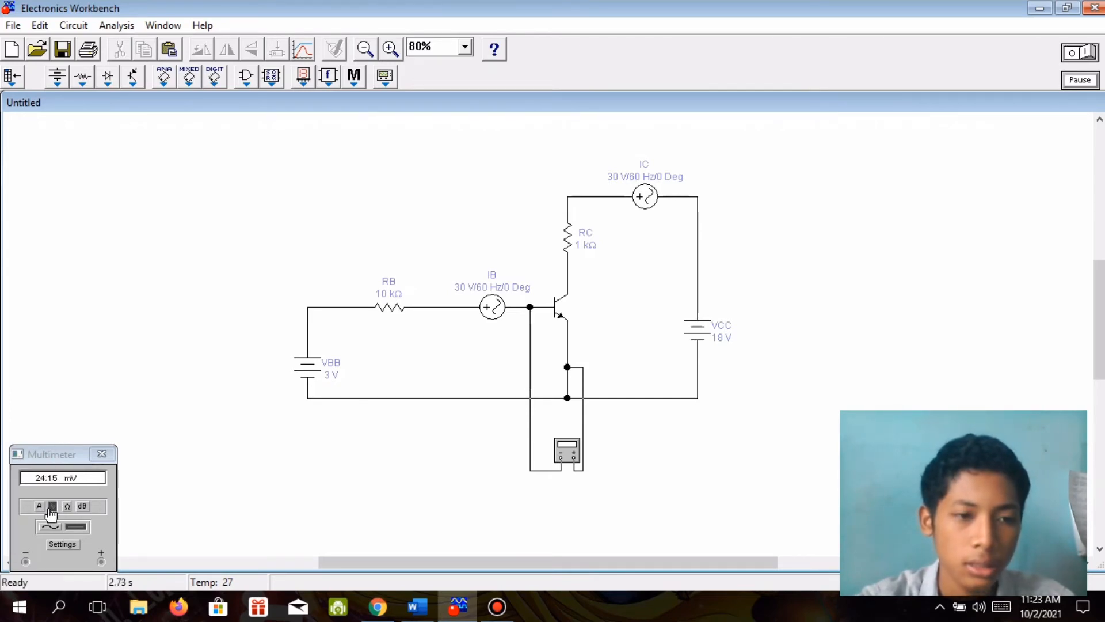
{"action": "left_click", "coordinate": [40, 508]}
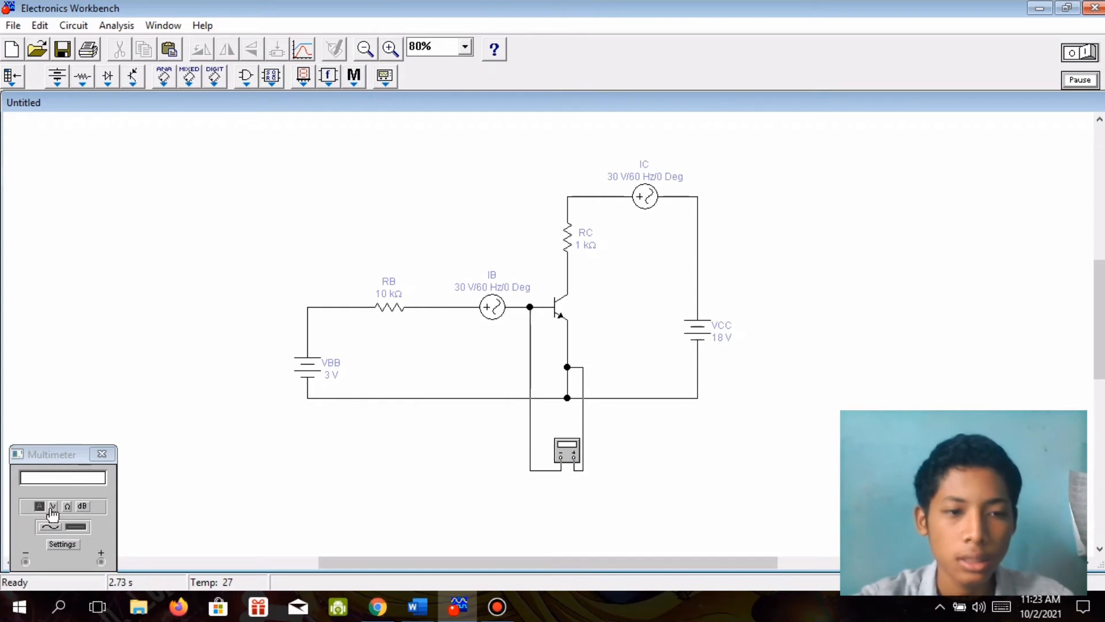
{"action": "left_click", "coordinate": [1091, 54]}
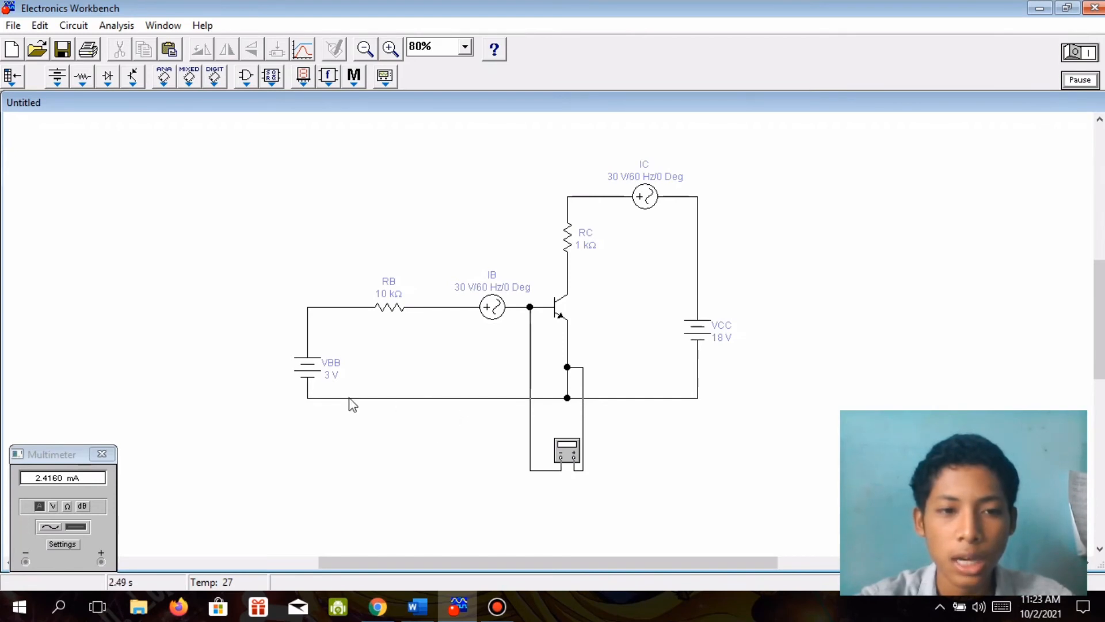
{"action": "left_click", "coordinate": [103, 454]}
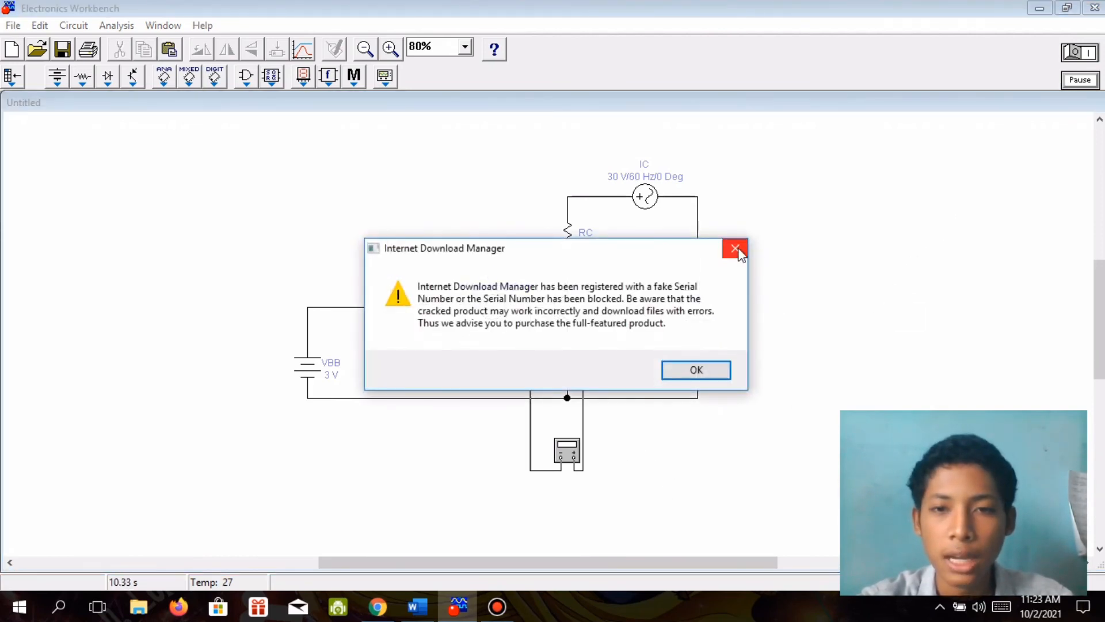
{"action": "left_click", "coordinate": [736, 250]}
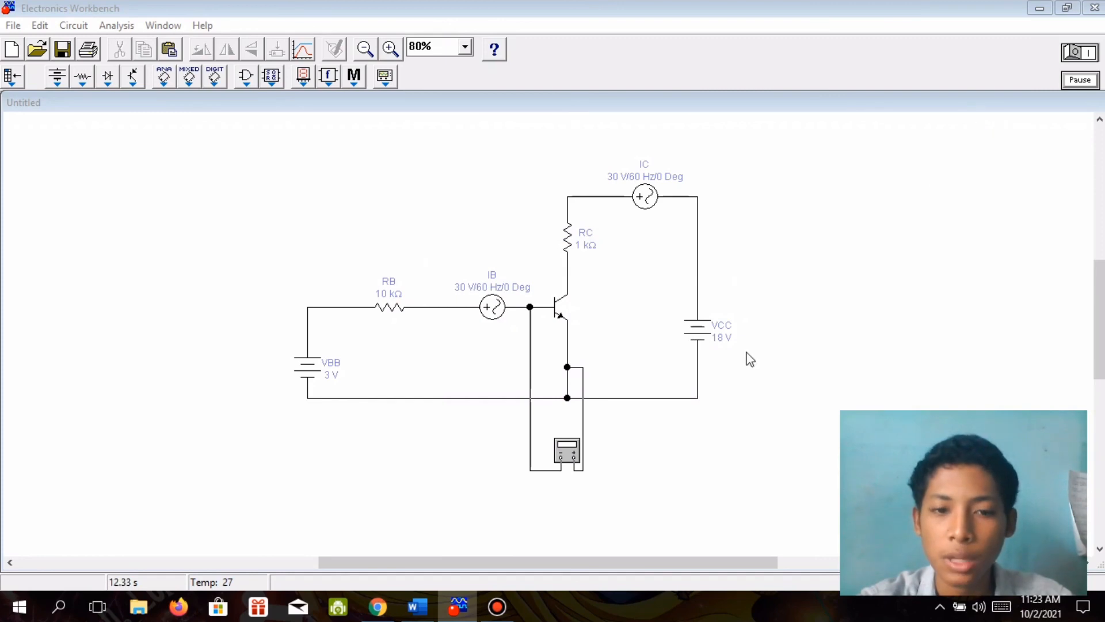